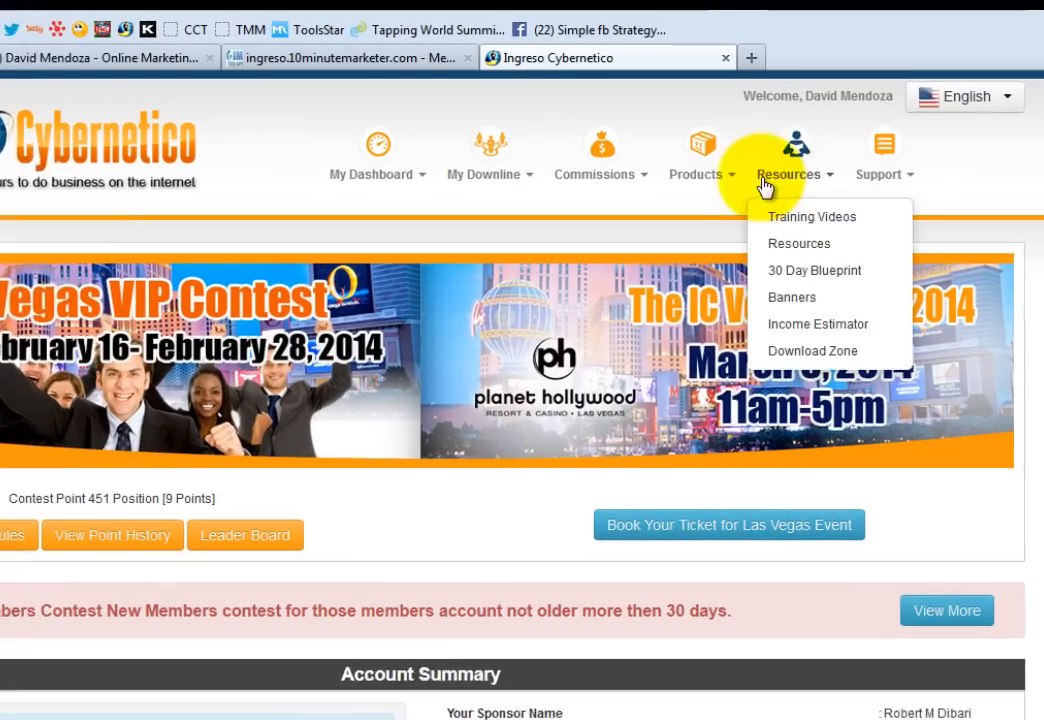
# - Open Autoresponder Service from Ingreso Cybernetico's Products menu to reach the Magic Responder dashboard
pyautogui.moveTo(716, 100)
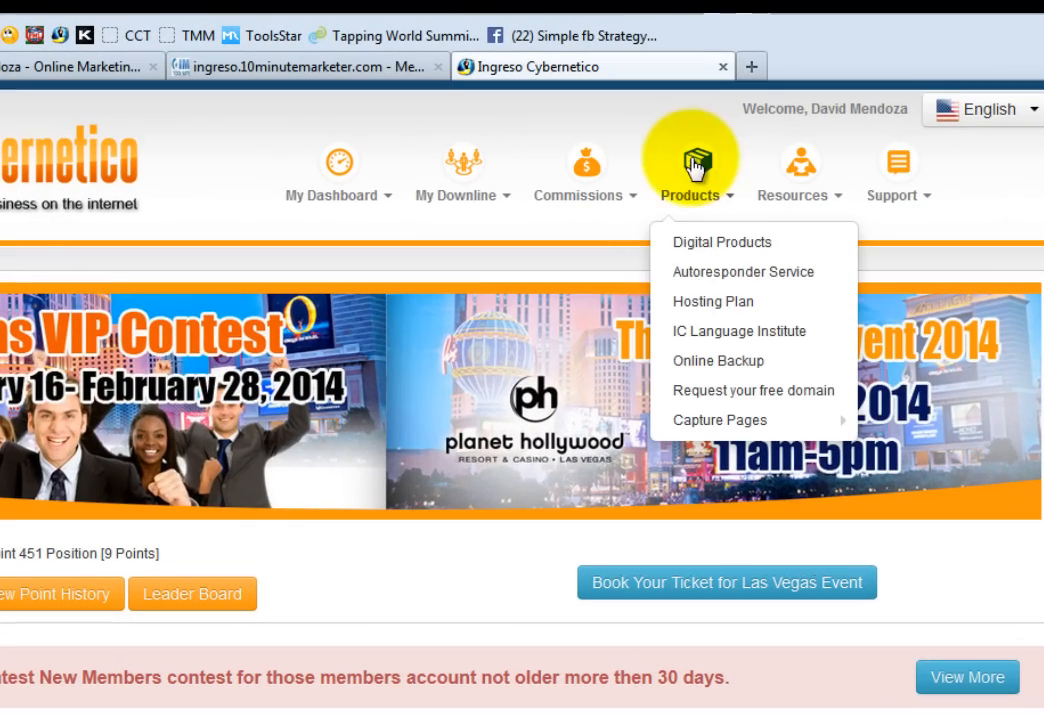
pyautogui.click(752, 271)
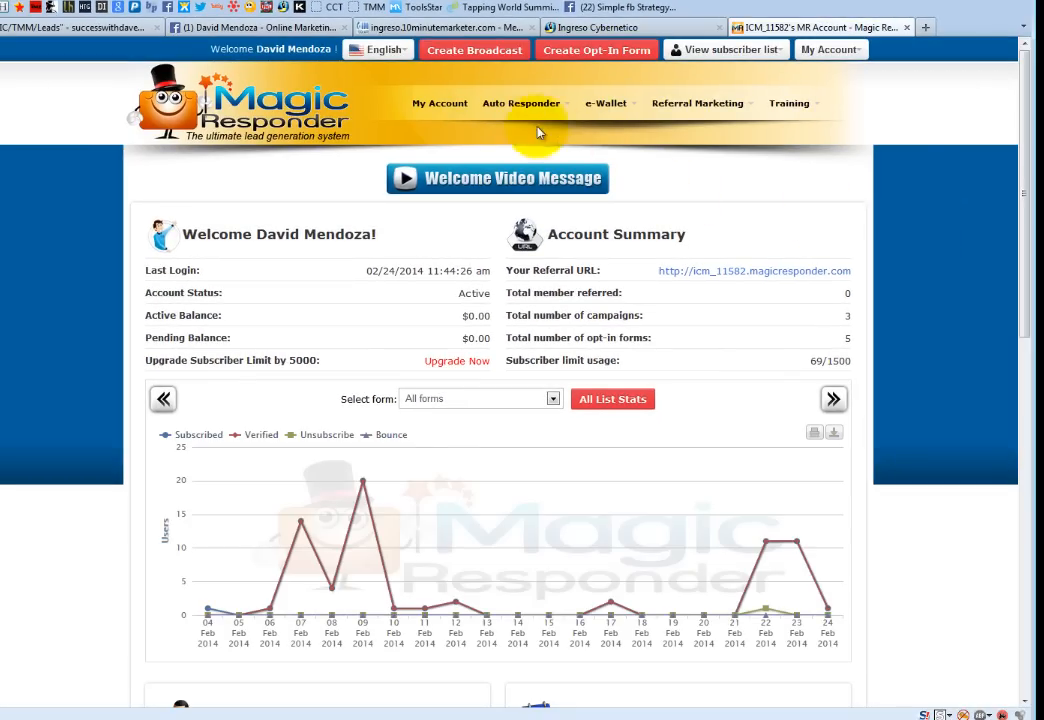
# - Go to Auto Responder's campaign list, start Import Campaign, and bring up the share-code notes
pyautogui.moveTo(522, 107)
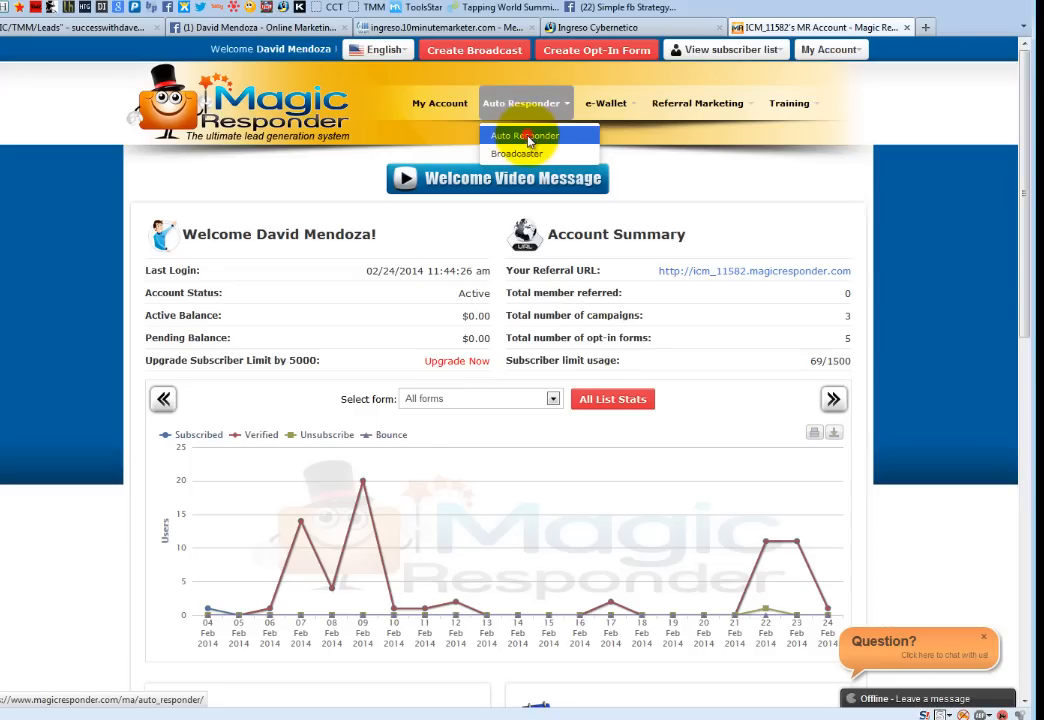
pyautogui.click(527, 136)
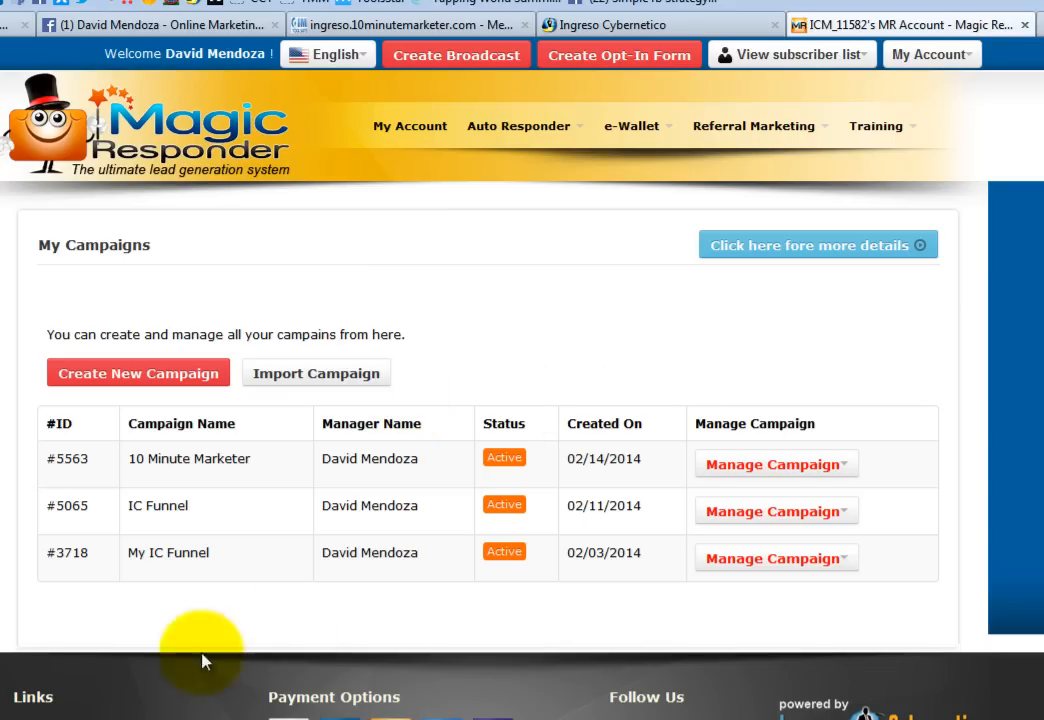
pyautogui.click(313, 377)
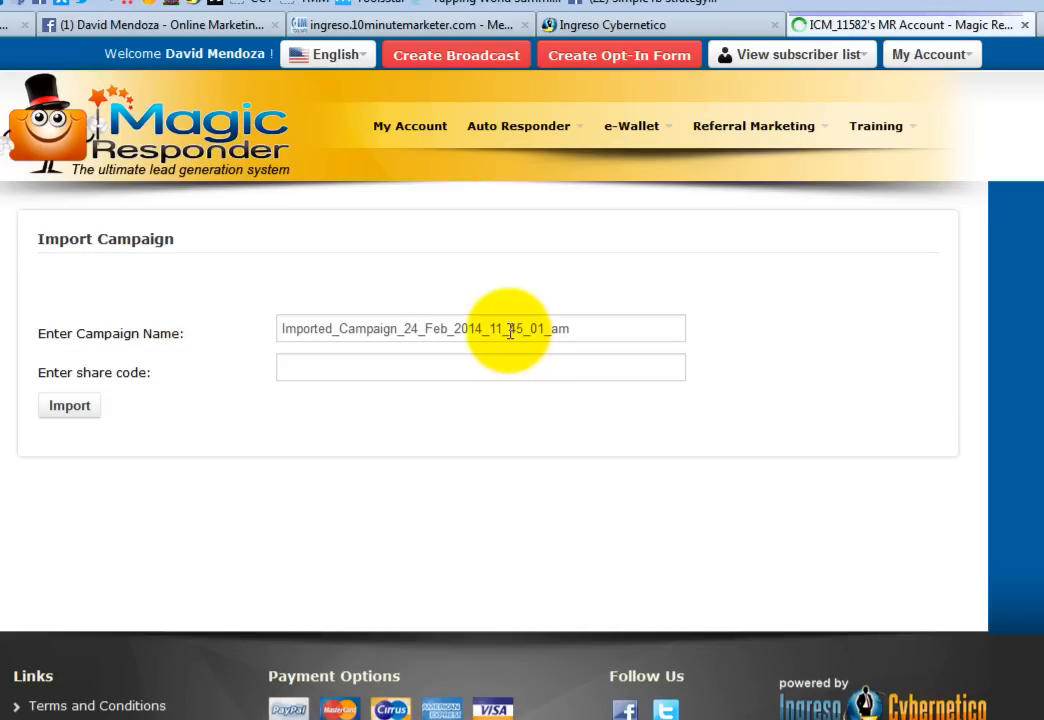
pyautogui.click(425, 718)
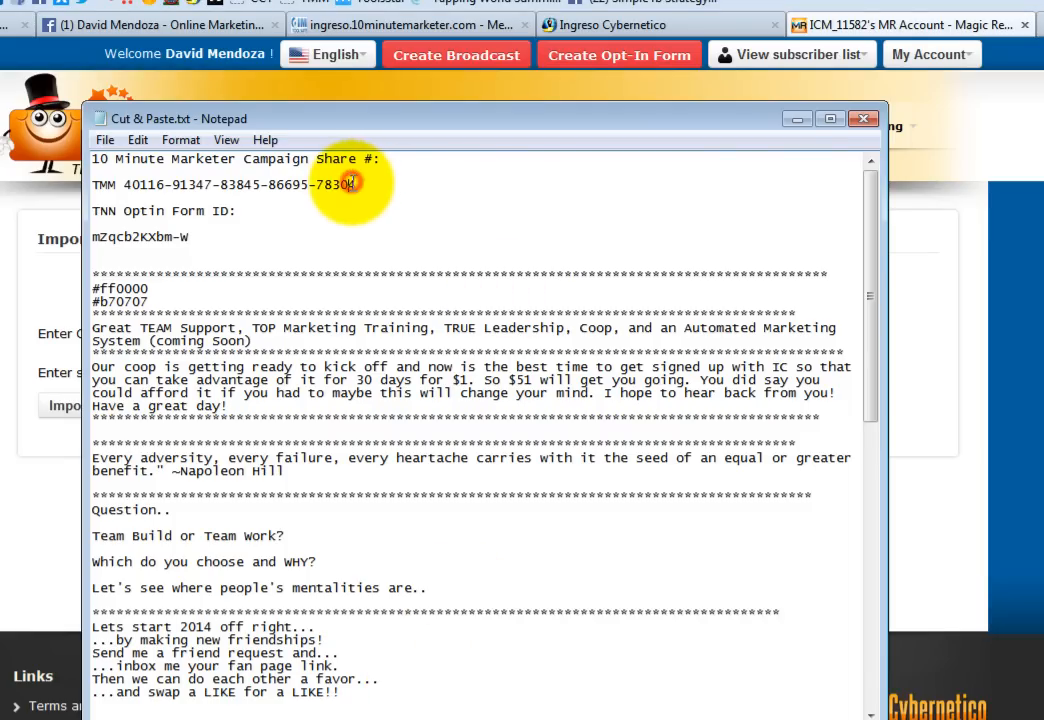
# - Copy the 10 Minute Marketer share code from the Notepad notes, then minimize Notepad
pyautogui.moveTo(358, 185); pyautogui.dragTo(138, 187)
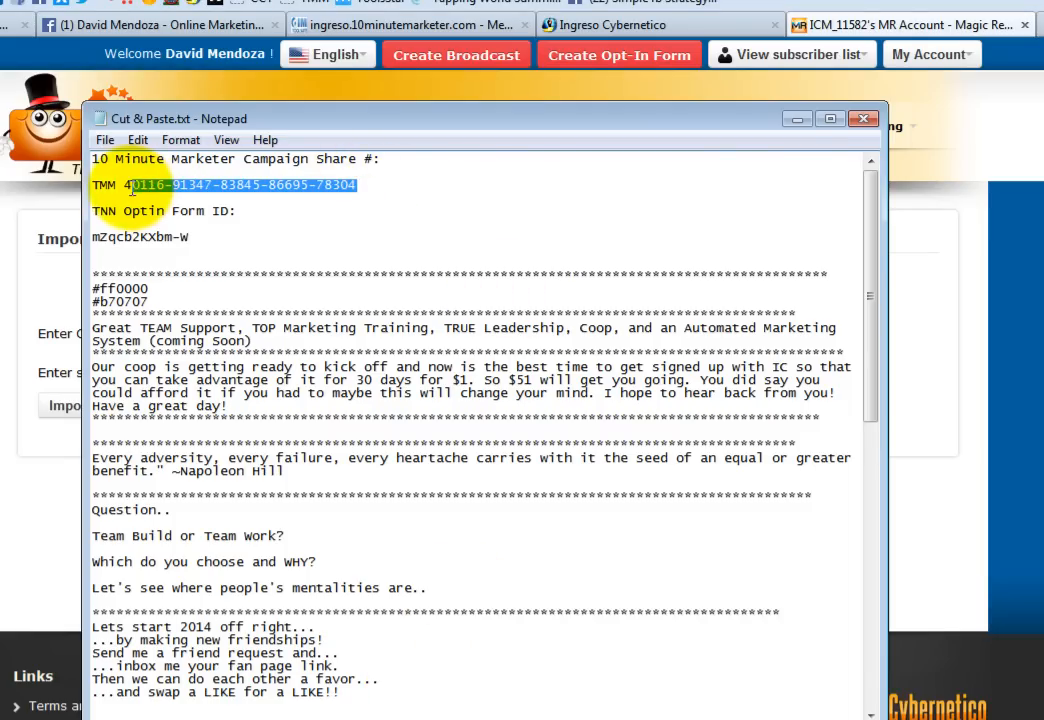
pyautogui.rightClick(229, 185)
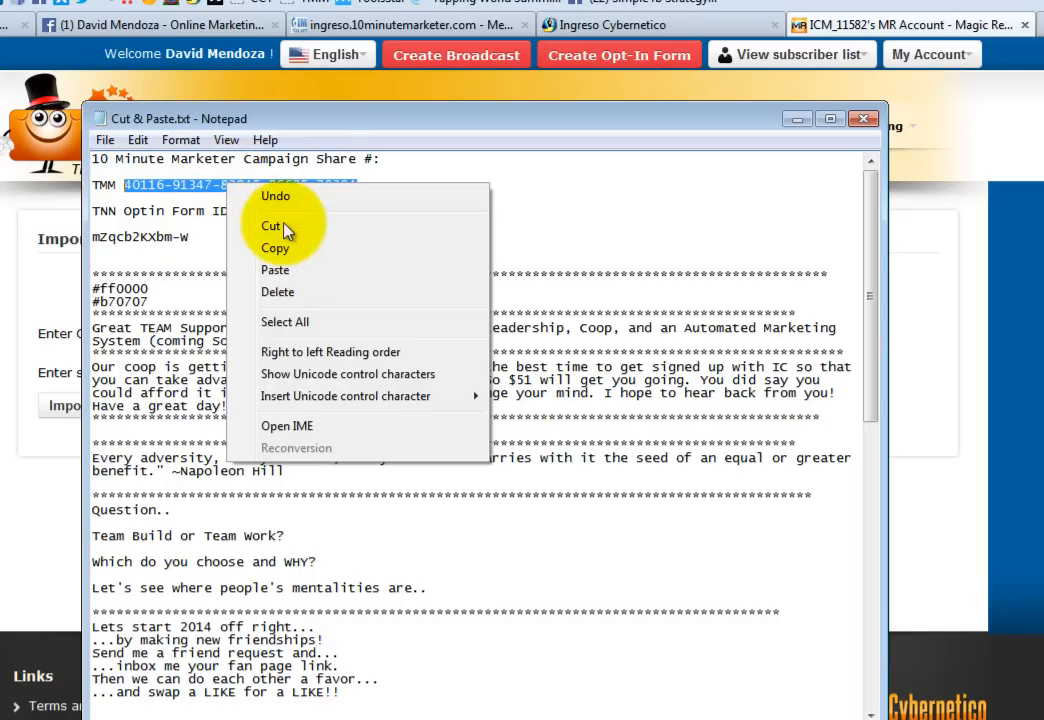
pyautogui.click(275, 248)
pyautogui.click(797, 119)
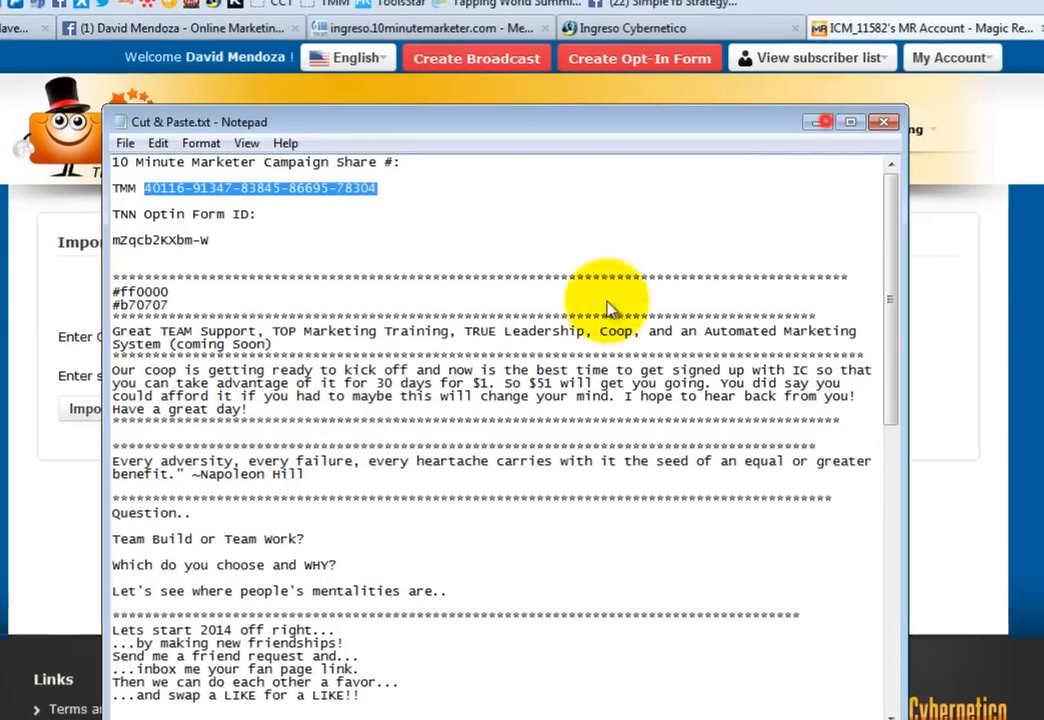
# - Import the campaign as '!0 Minute Marketer' using the pasted share code
pyautogui.moveTo(676, 335); pyautogui.dragTo(248, 312)
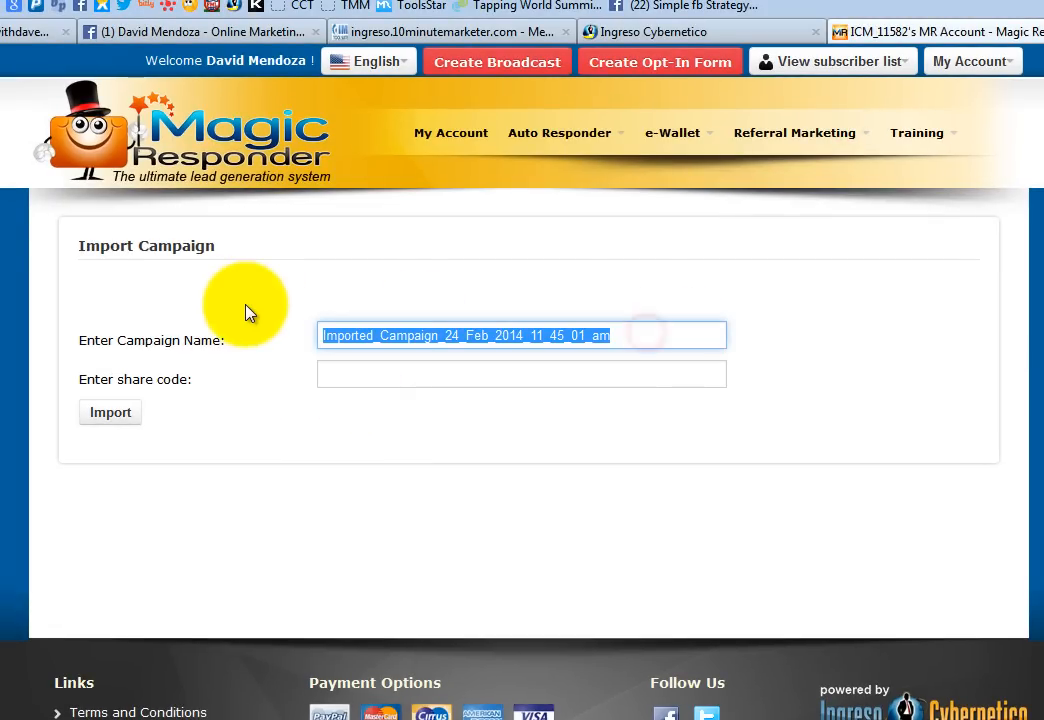
pyautogui.write('!0 Mi')
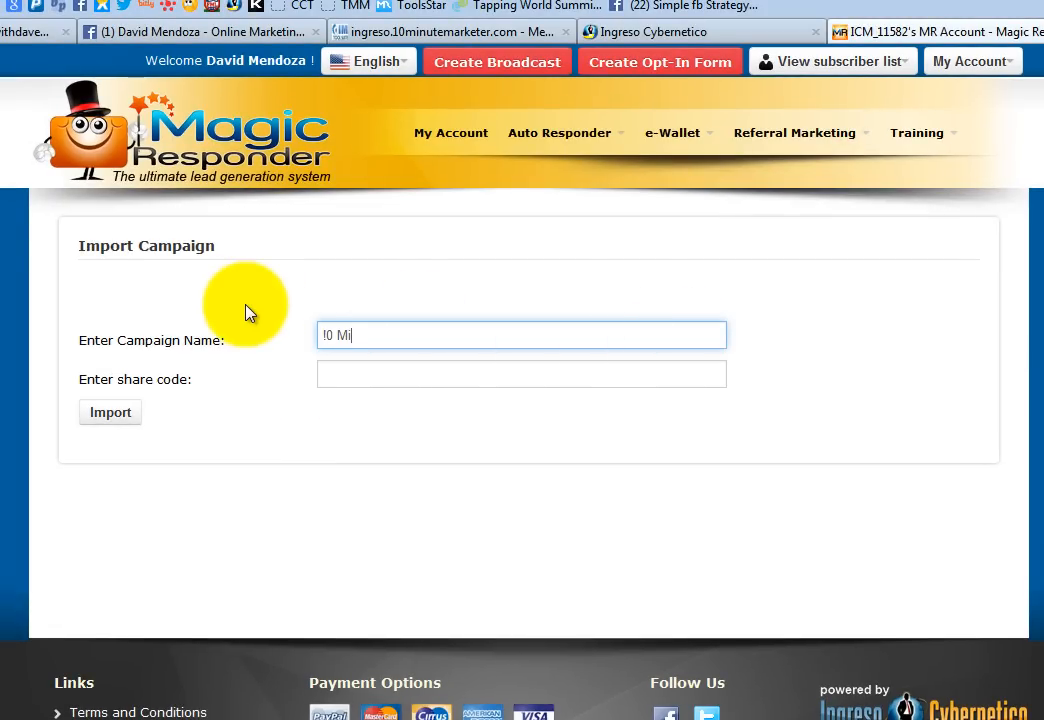
pyautogui.write('nute Marketer')
pyautogui.press('Tab')
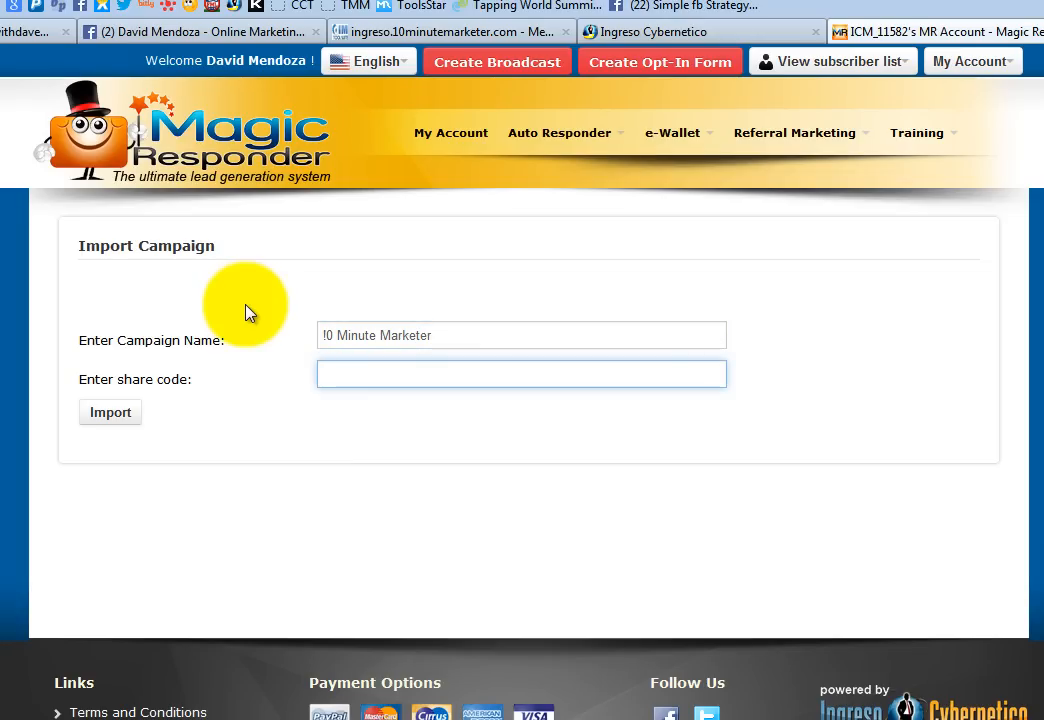
pyautogui.hotkey('ctrl', 'v')
pyautogui.click(804, 468)
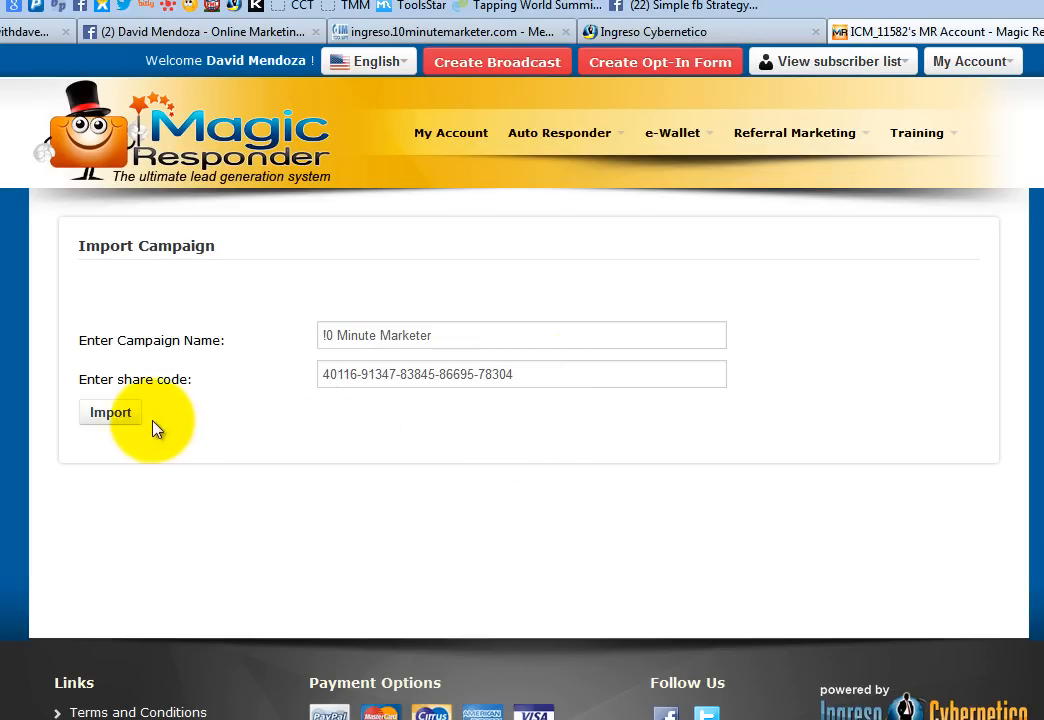
pyautogui.click(111, 416)
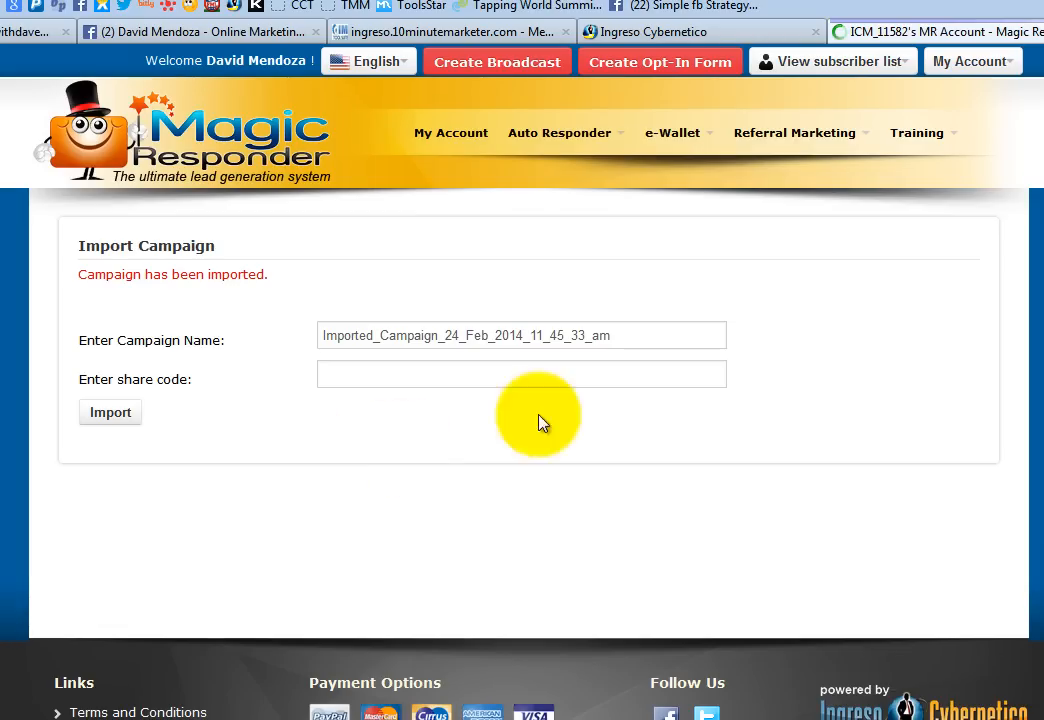
pyautogui.click(553, 140)
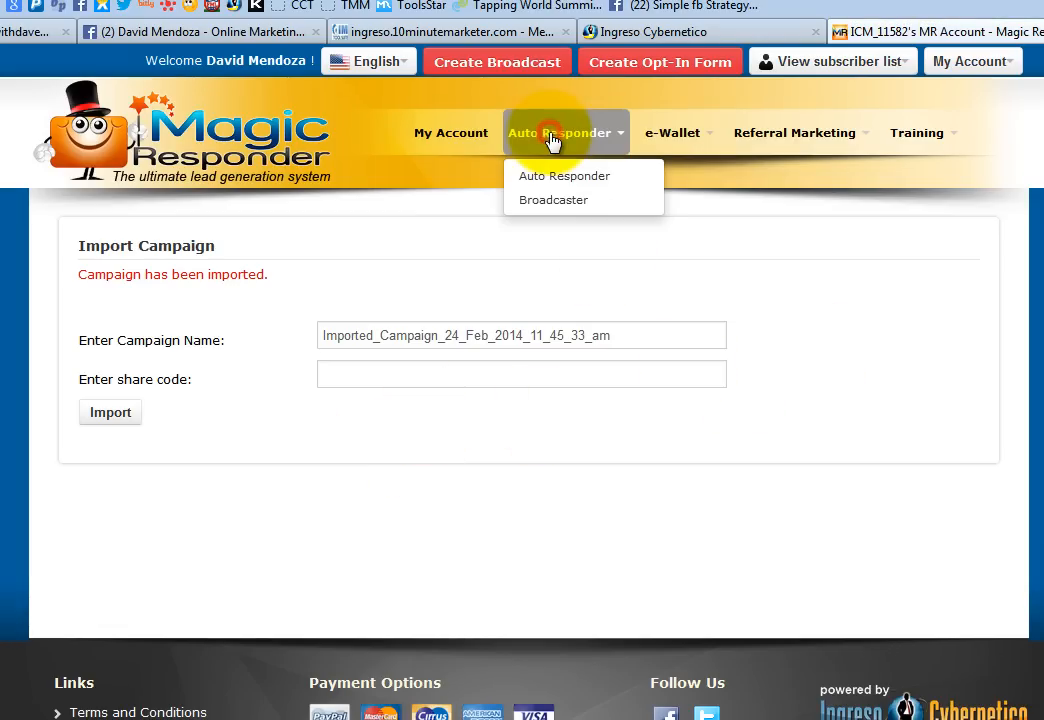
# - Open Edit Campaign for imported campaign #6968 from the campaign list
pyautogui.click(645, 180)
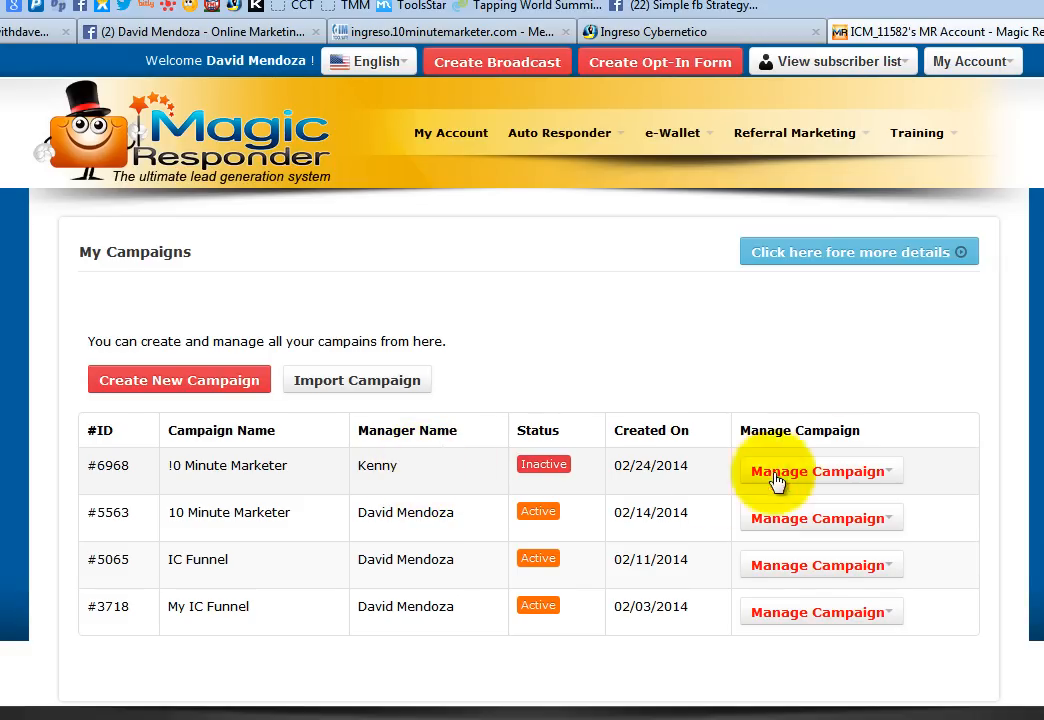
pyautogui.click(819, 482)
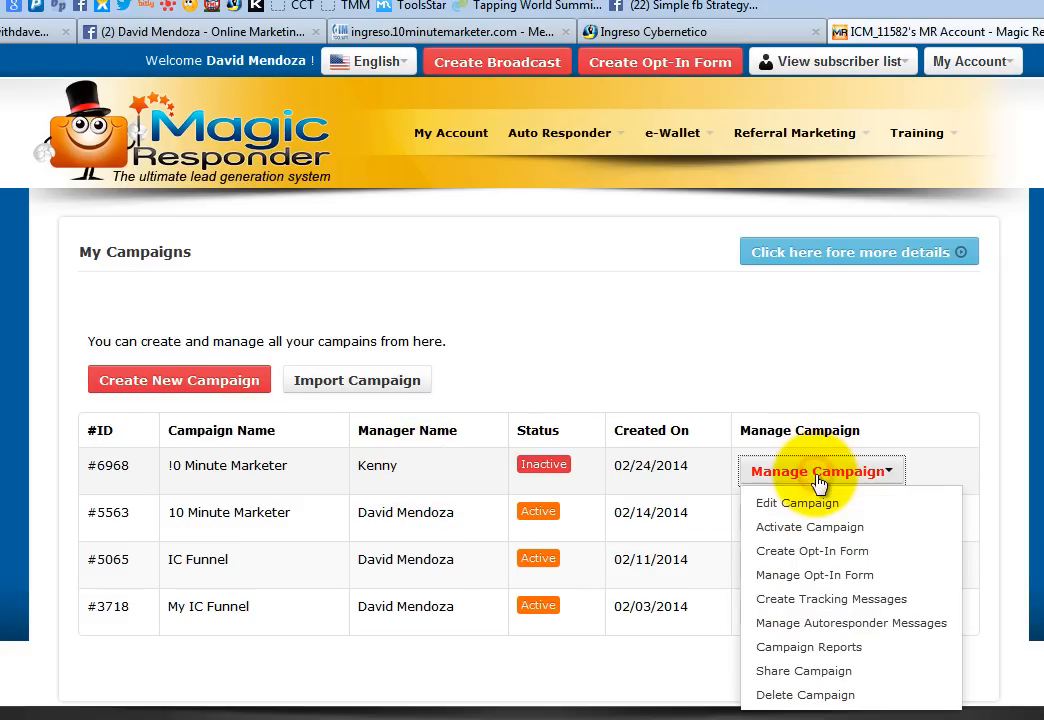
pyautogui.click(757, 501)
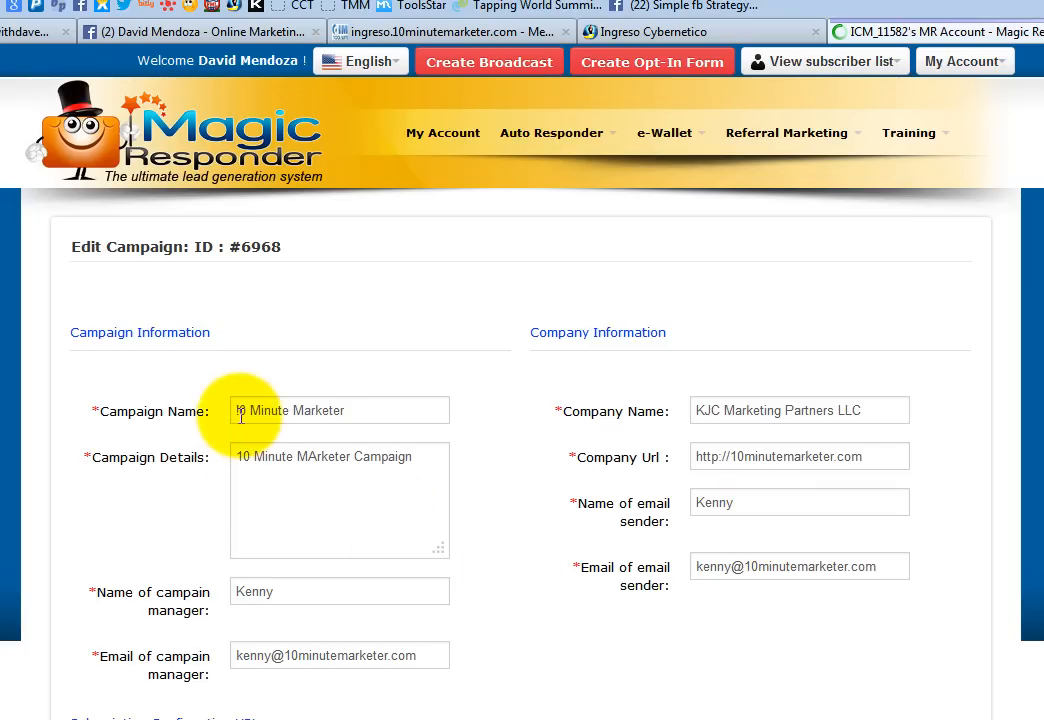
# - Correct the campaign name's first character to '1', making it 10 Minute Marketer
pyautogui.click(239, 413)
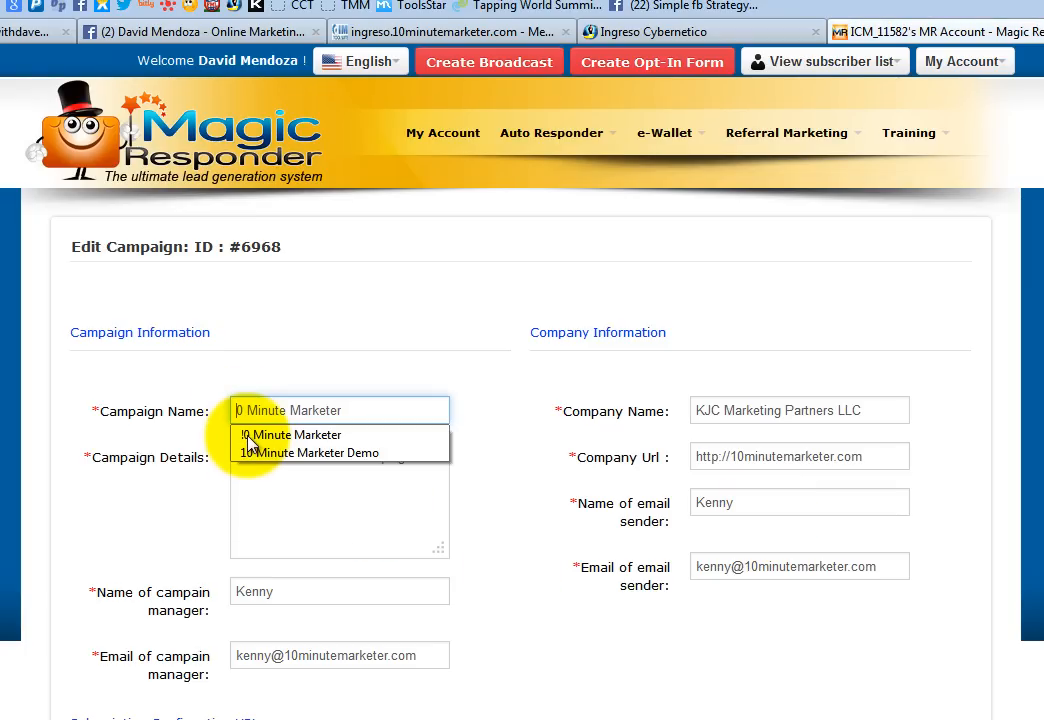
pyautogui.press('BackSpace')
pyautogui.write('1')
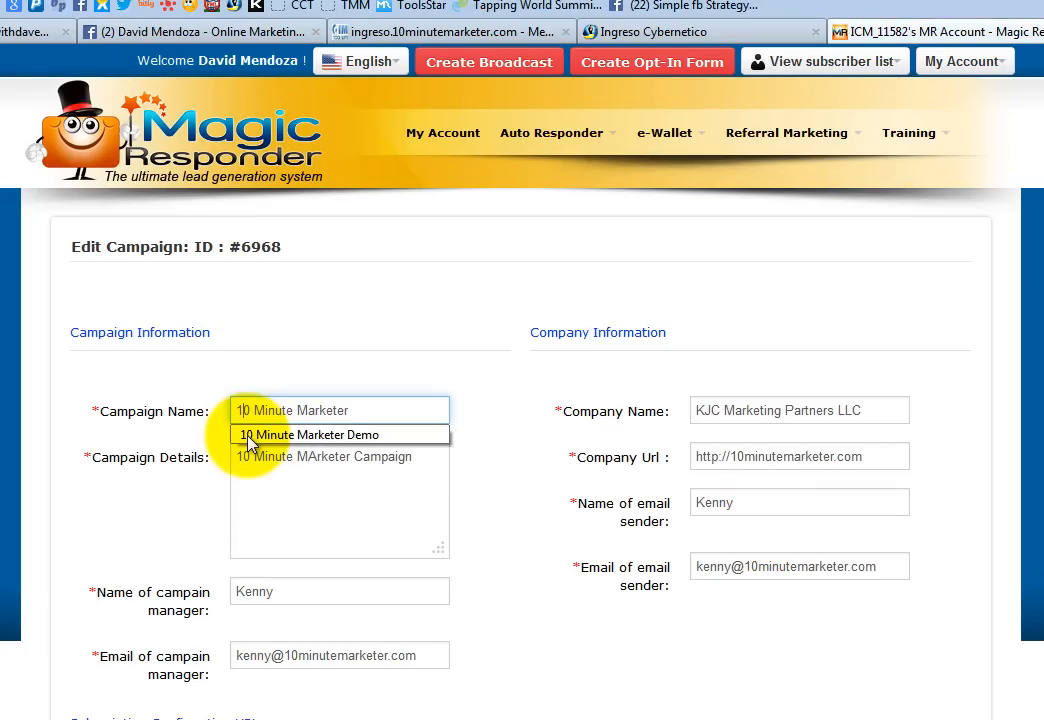
pyautogui.click(562, 598)
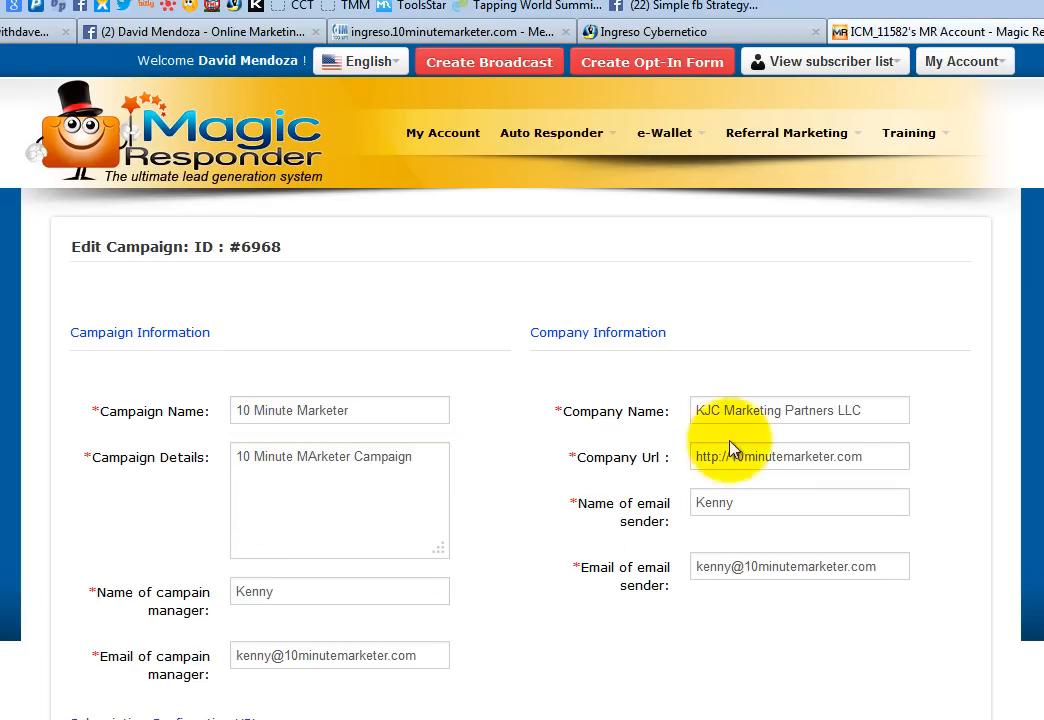
# - Enter the campaign manager's name and email, and use that email as the sender email
pyautogui.doubleClick(299, 597)
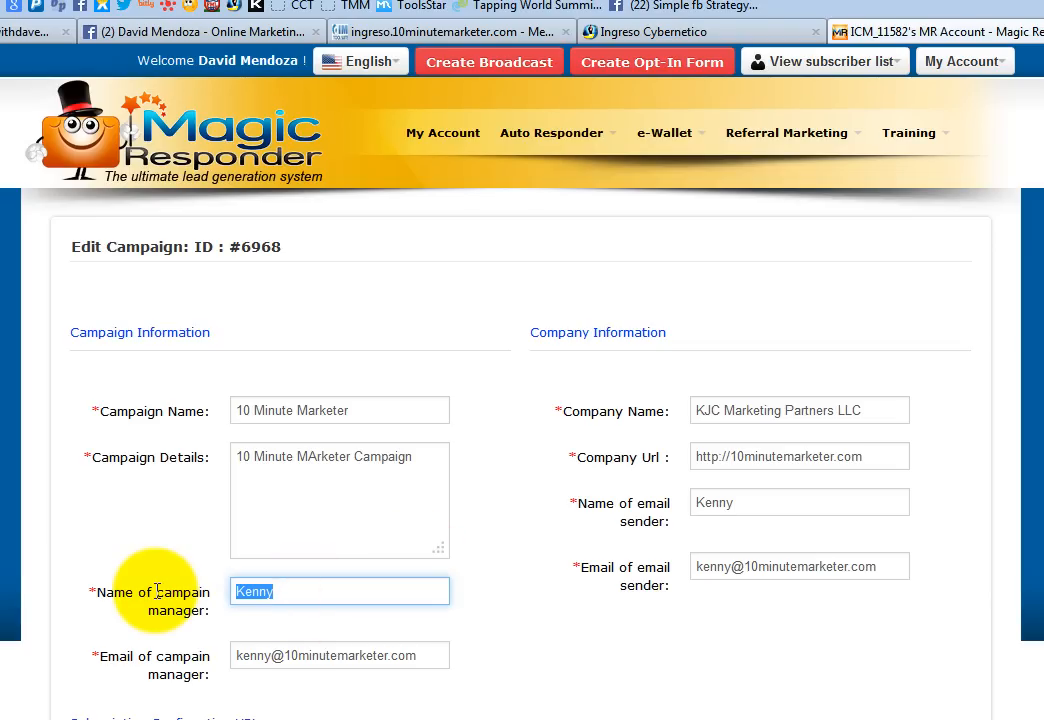
pyautogui.write('Da')
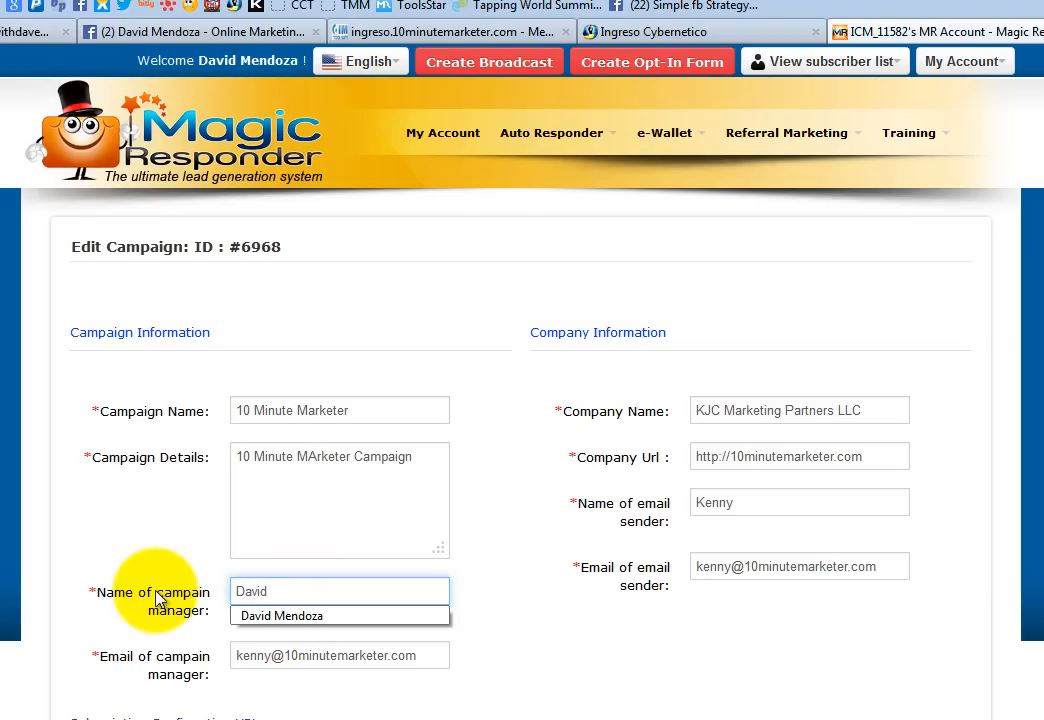
pyautogui.write('vid')
pyautogui.click(282, 615)
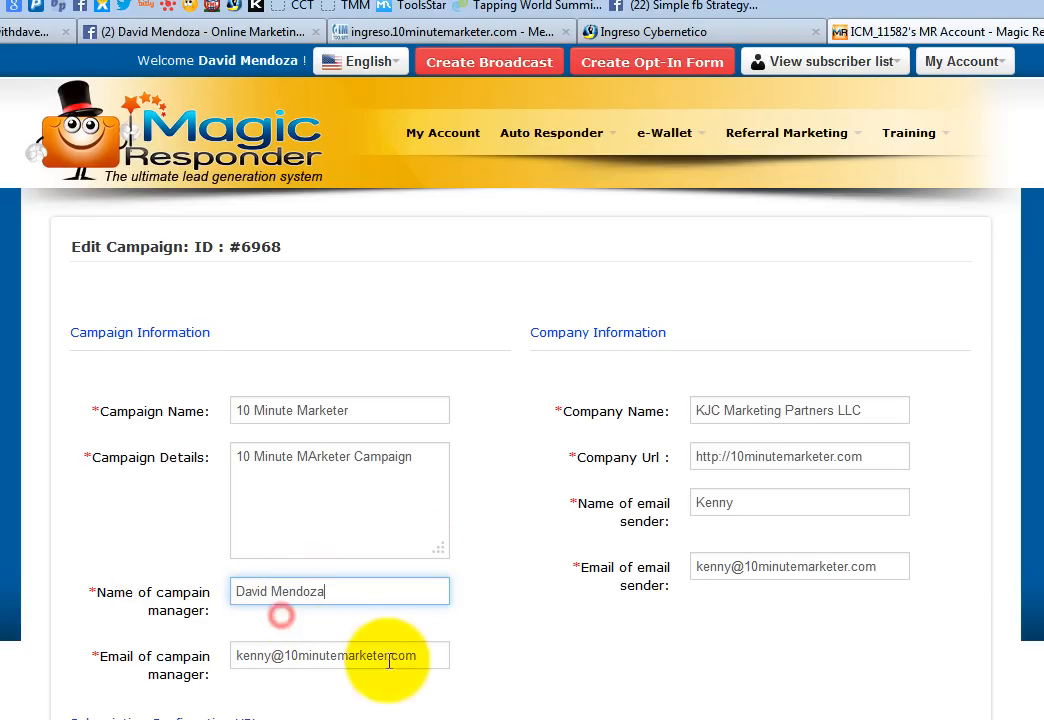
pyautogui.tripleClick(428, 657)
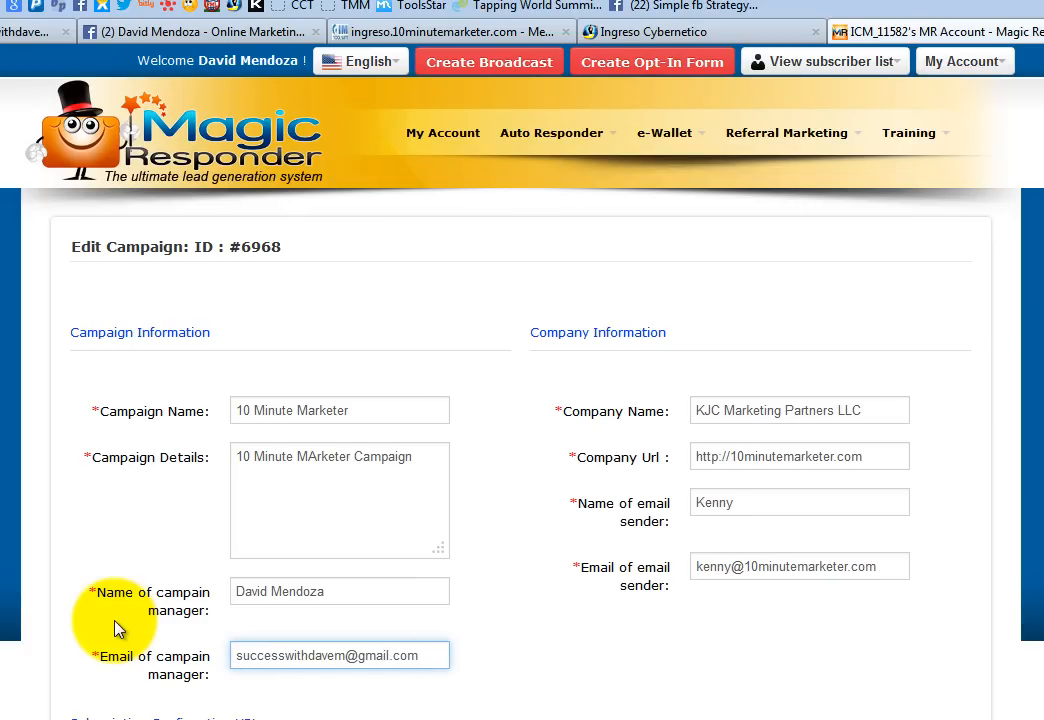
pyautogui.hotkey('ctrl', 'a')
pyautogui.hotkey('ctrl', 'c')
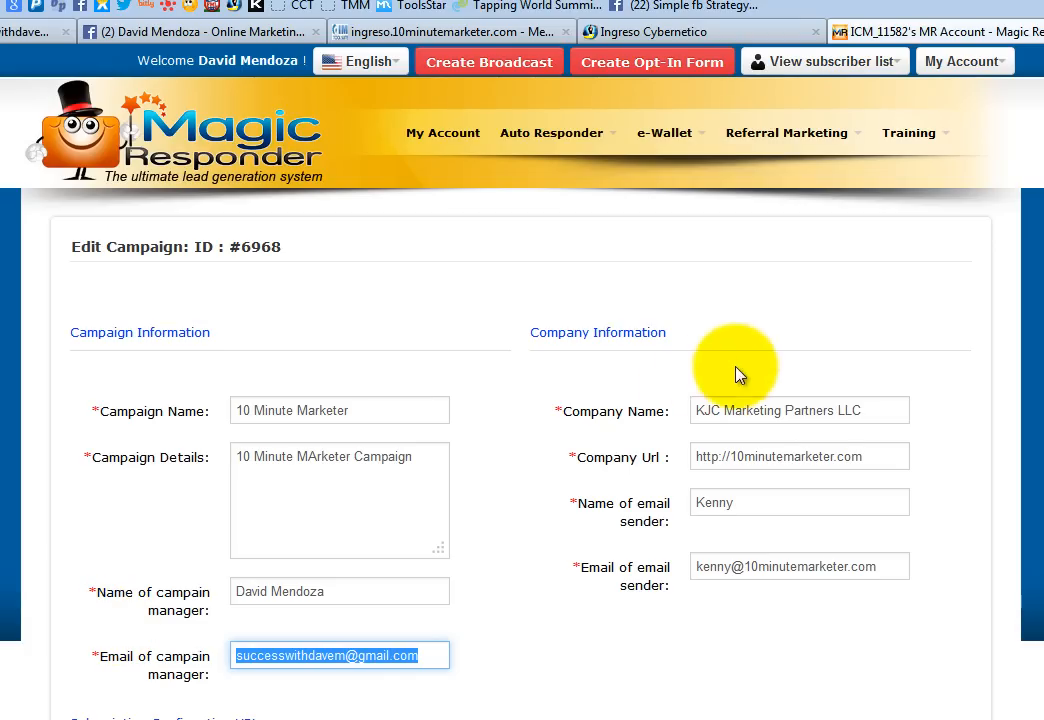
pyautogui.moveTo(900, 568); pyautogui.dragTo(659, 559)
pyautogui.hotkey('ctrl', 'v')
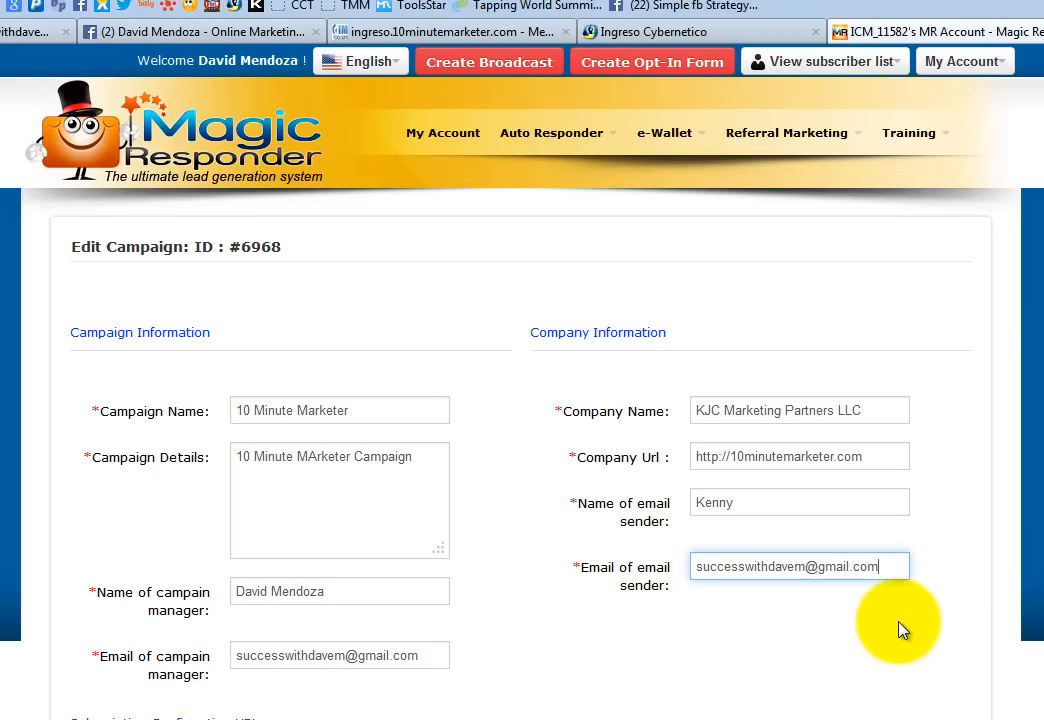
# - Set the company name to DM Marketing
pyautogui.moveTo(880, 412); pyautogui.dragTo(658, 408)
pyautogui.write('DM Marketing')
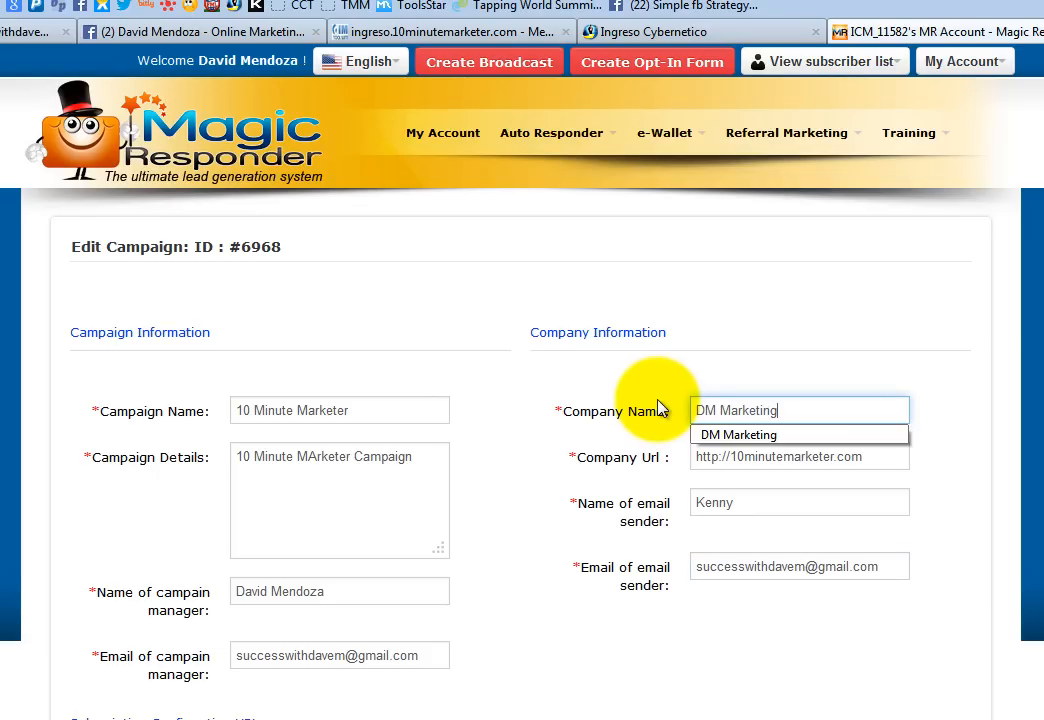
pyautogui.click(1032, 480)
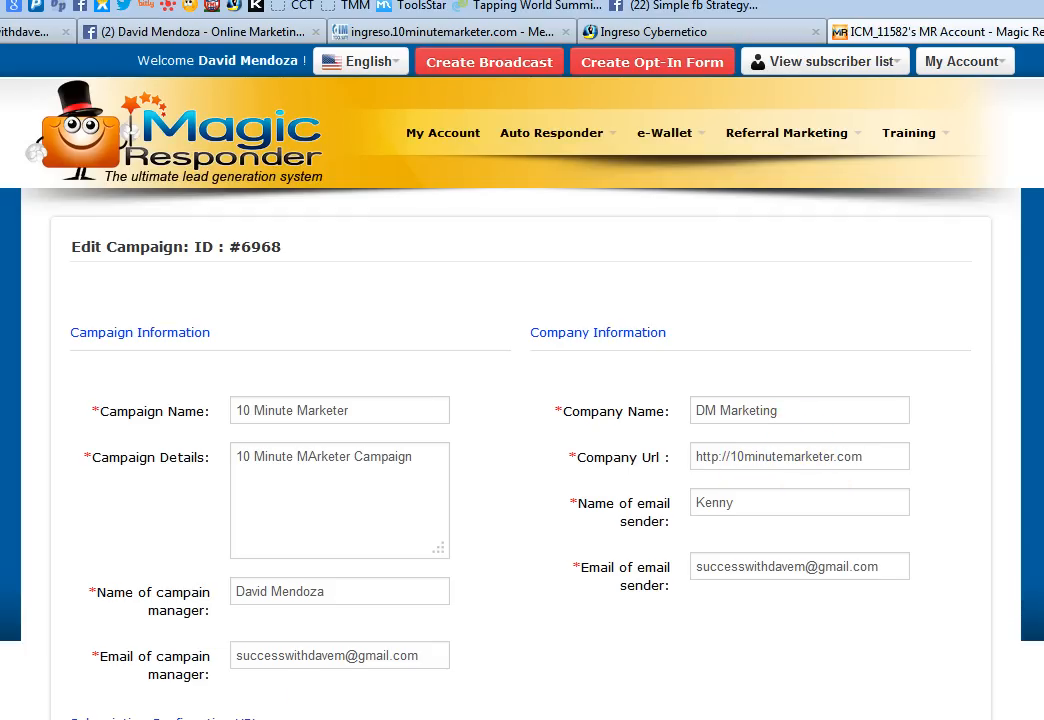
# - Copy the English registration referral link from the notes and select the existing company URL
pyautogui.click(300, 717)
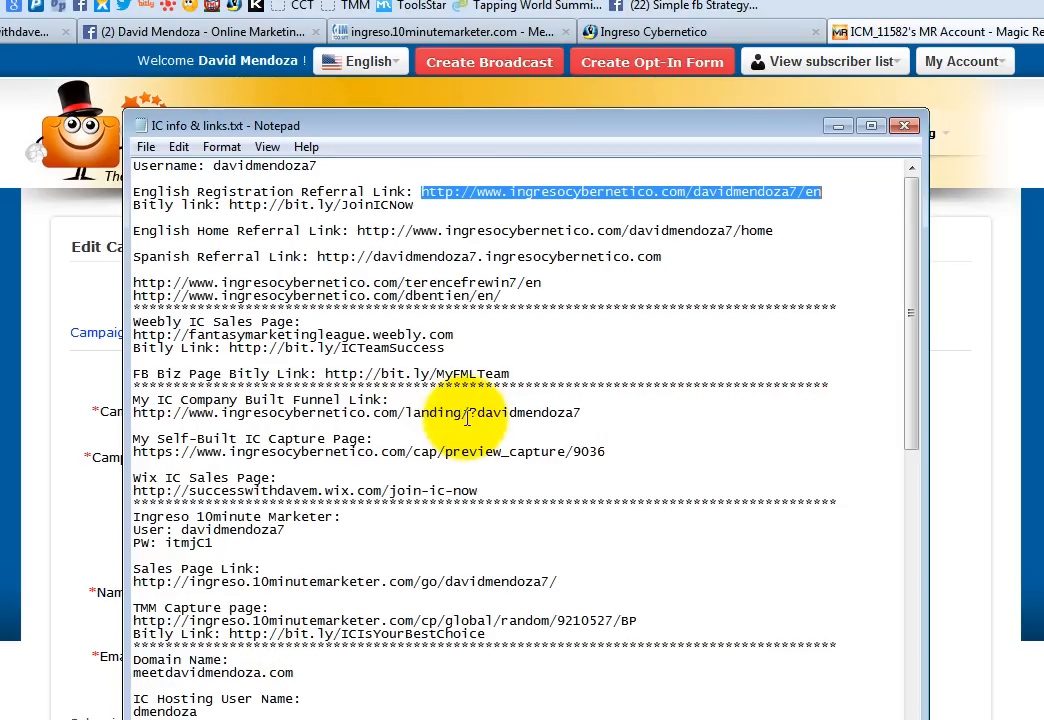
pyautogui.rightClick(588, 193)
pyautogui.click(605, 261)
pyautogui.click(840, 129)
pyautogui.click(840, 128)
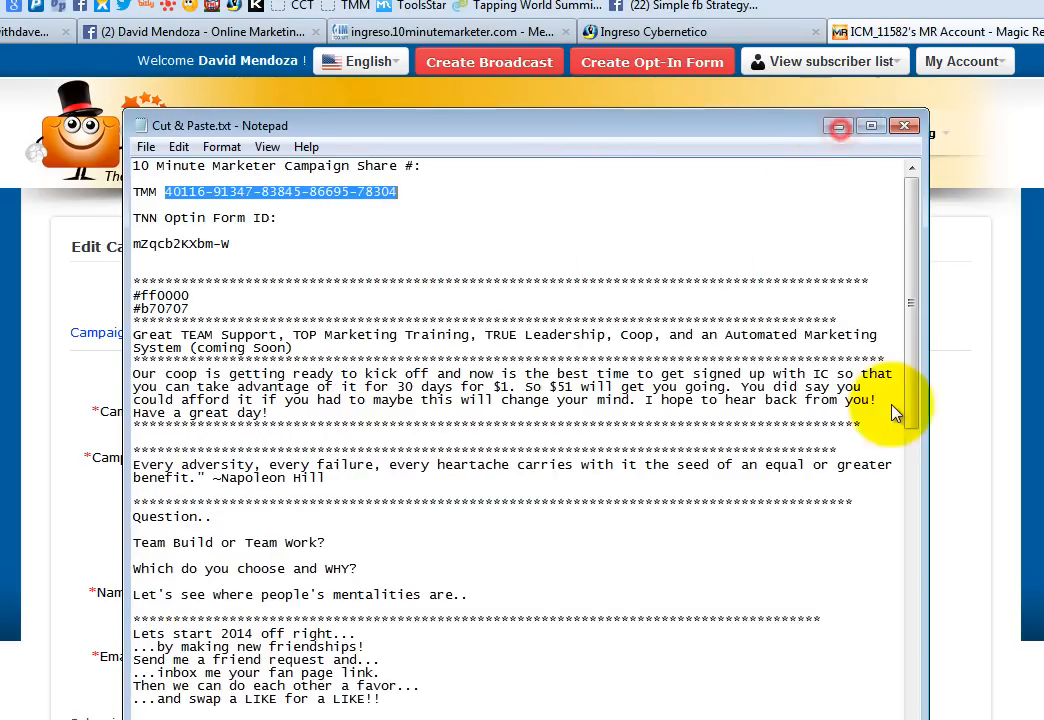
pyautogui.moveTo(878, 458); pyautogui.dragTo(515, 428)
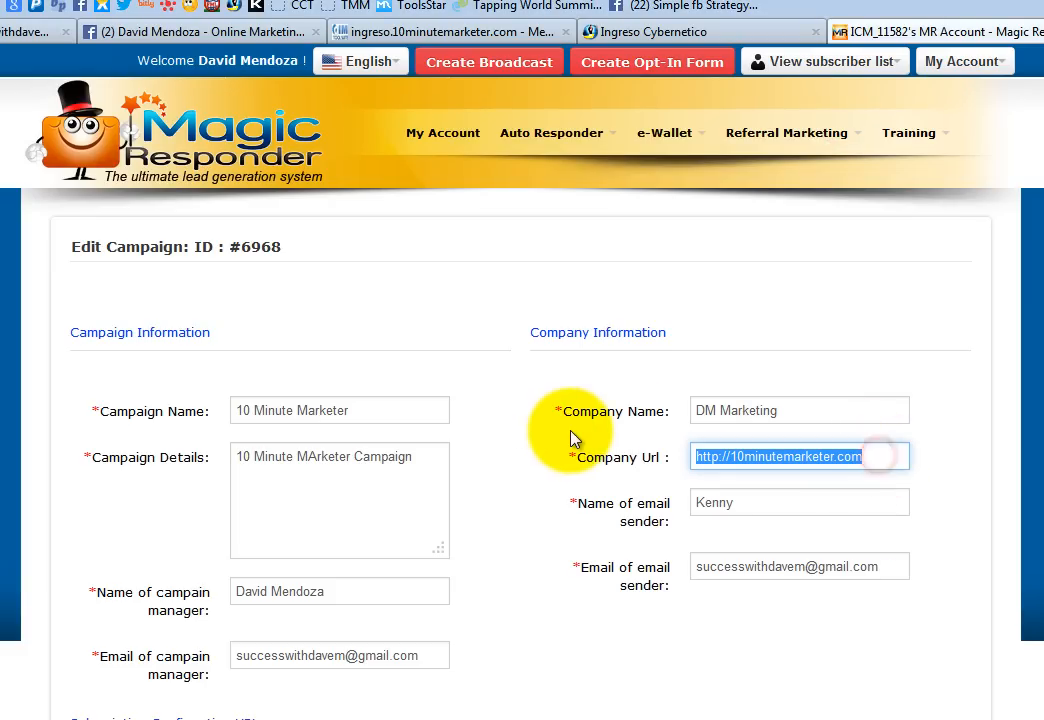
# - Paste the referral link as the Company Url and change the email sender name from Kenny to DM Marketing
pyautogui.hotkey('ctrl', 'v')
pyautogui.click(1043, 497)
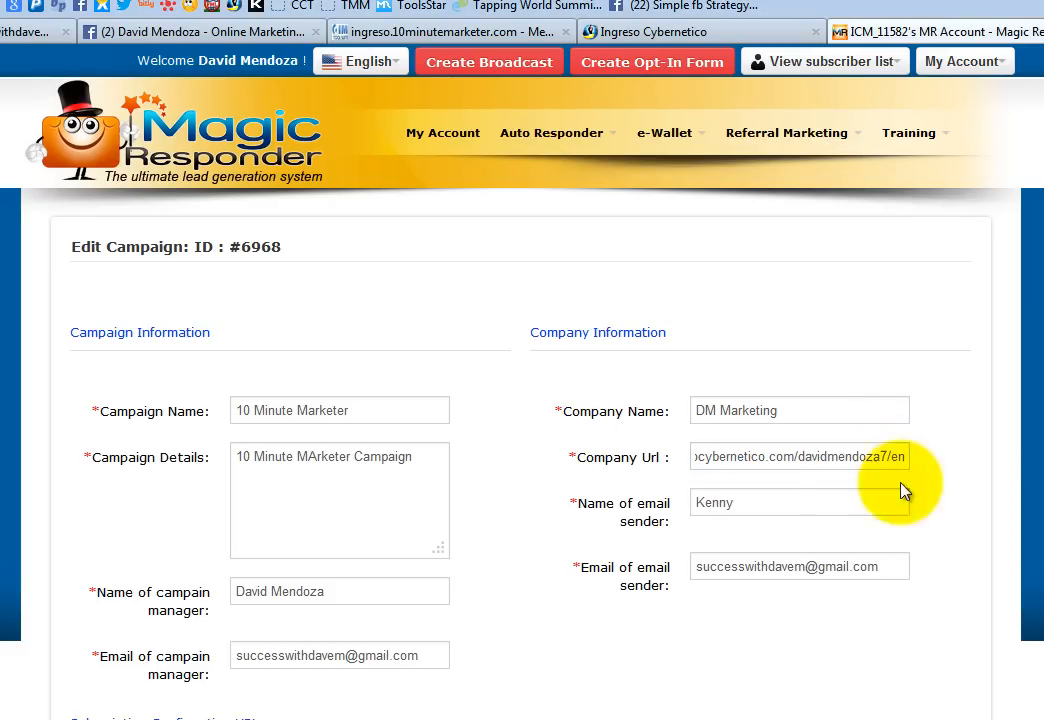
pyautogui.doubleClick(757, 502)
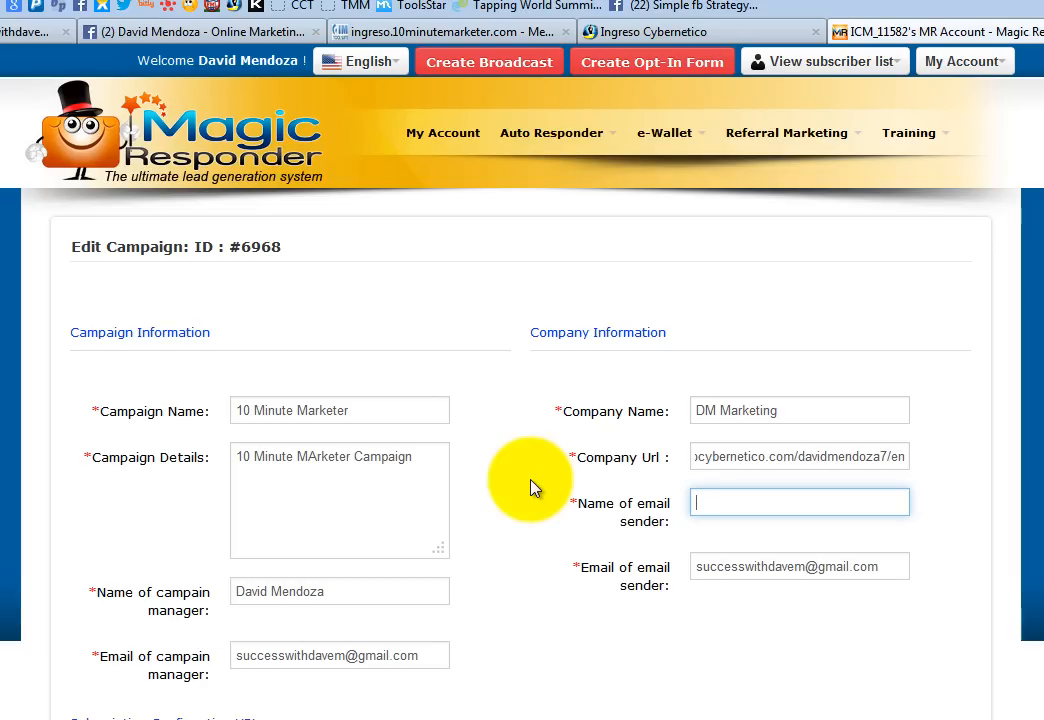
pyautogui.write('DM')
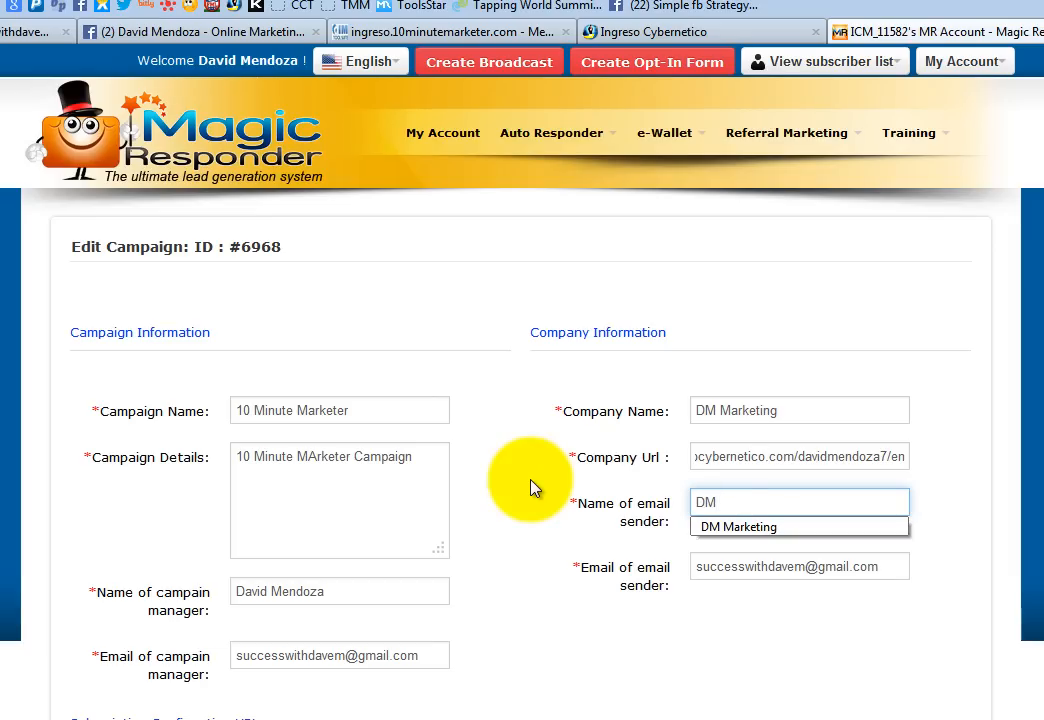
pyautogui.click(727, 530)
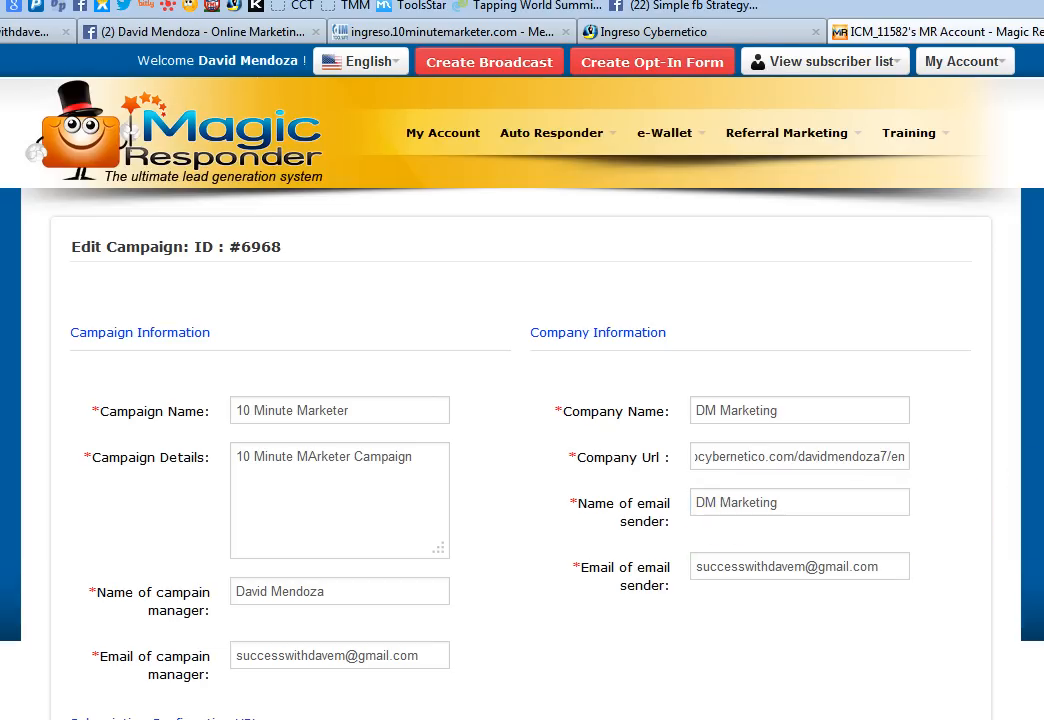
pyautogui.scroll(-2, 485, 529)
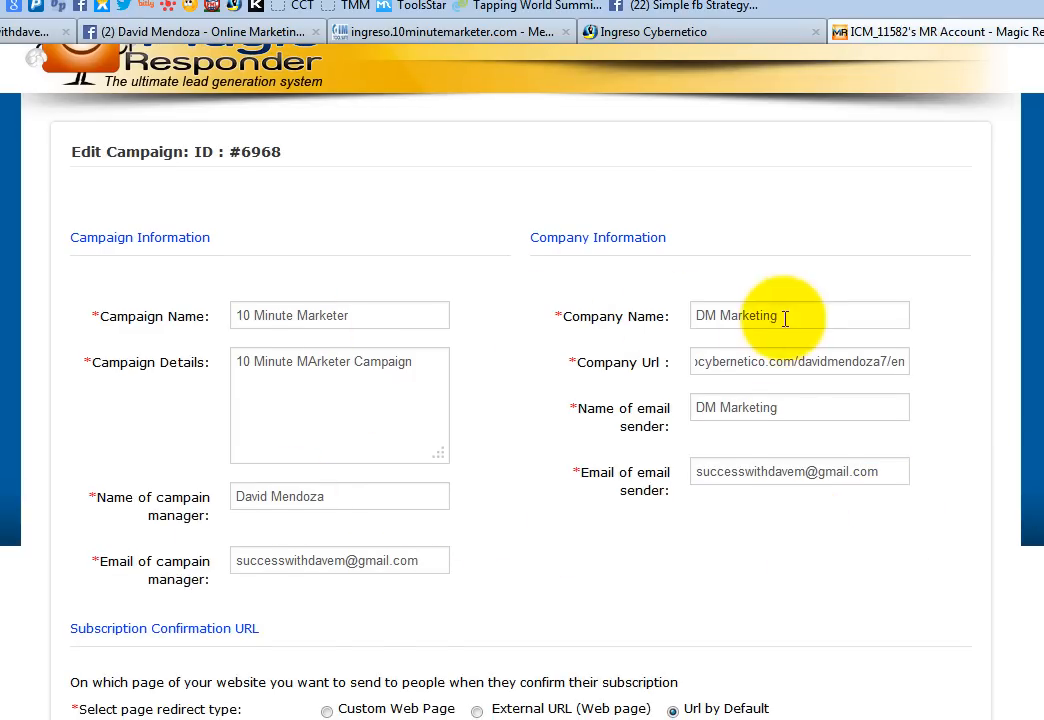
pyautogui.click(754, 362)
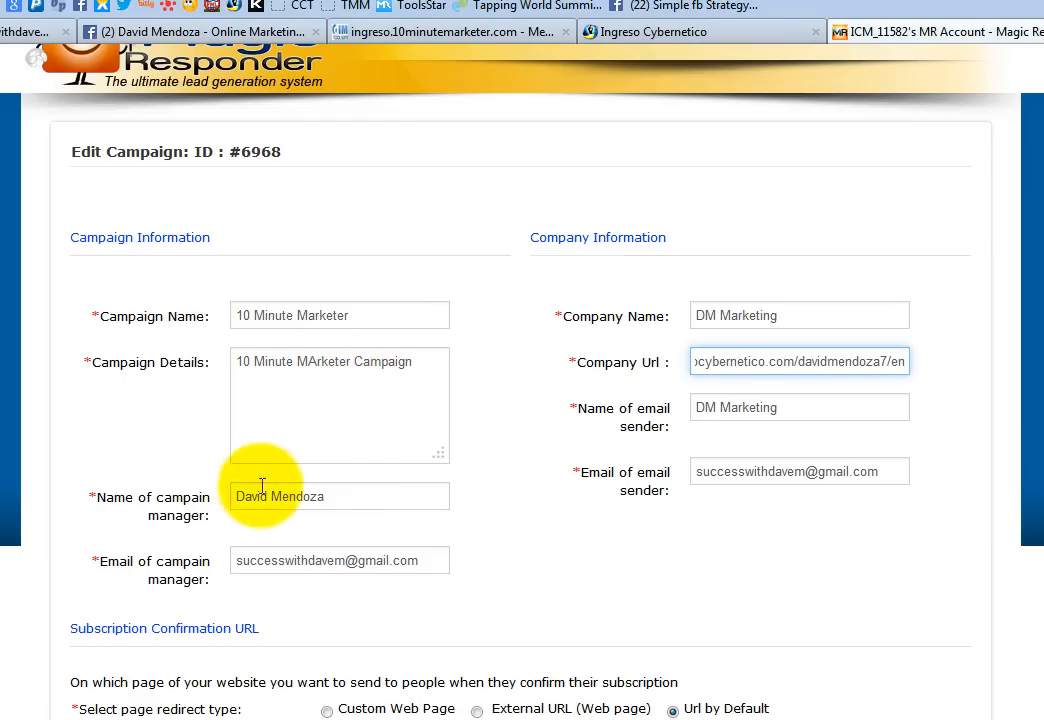
# - Fill the Email Signature field with the campaign manager's full name
pyautogui.scroll(-1, 655, 525)
pyautogui.scroll(-6, 655, 525)
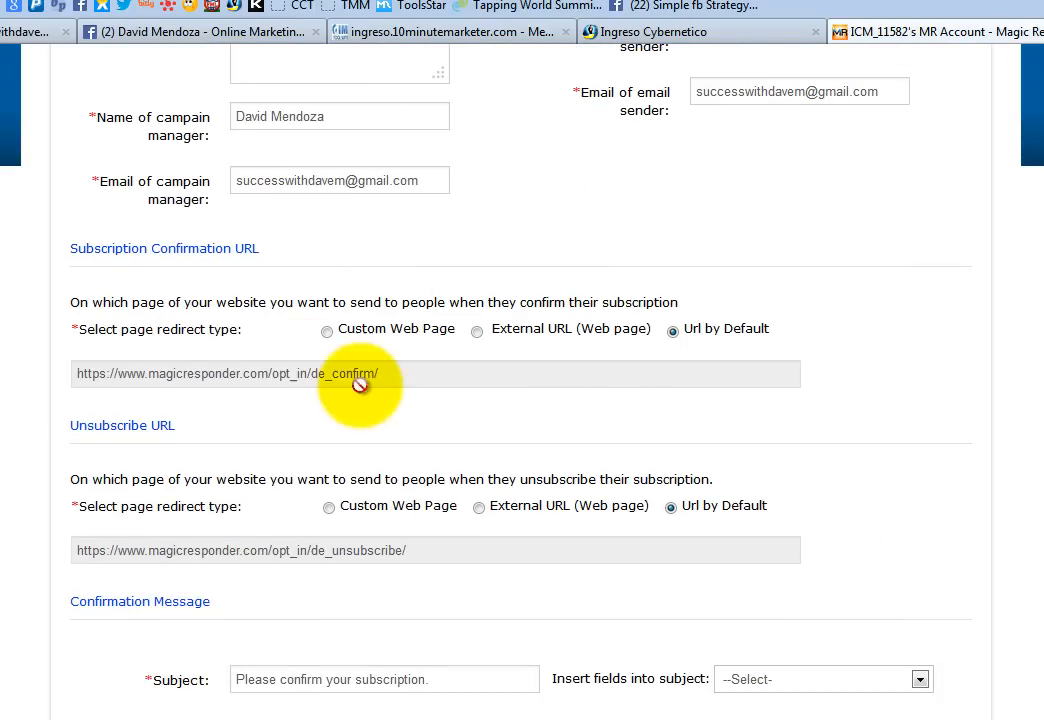
pyautogui.scroll(-3, 692, 380)
pyautogui.scroll(-8, 678, 443)
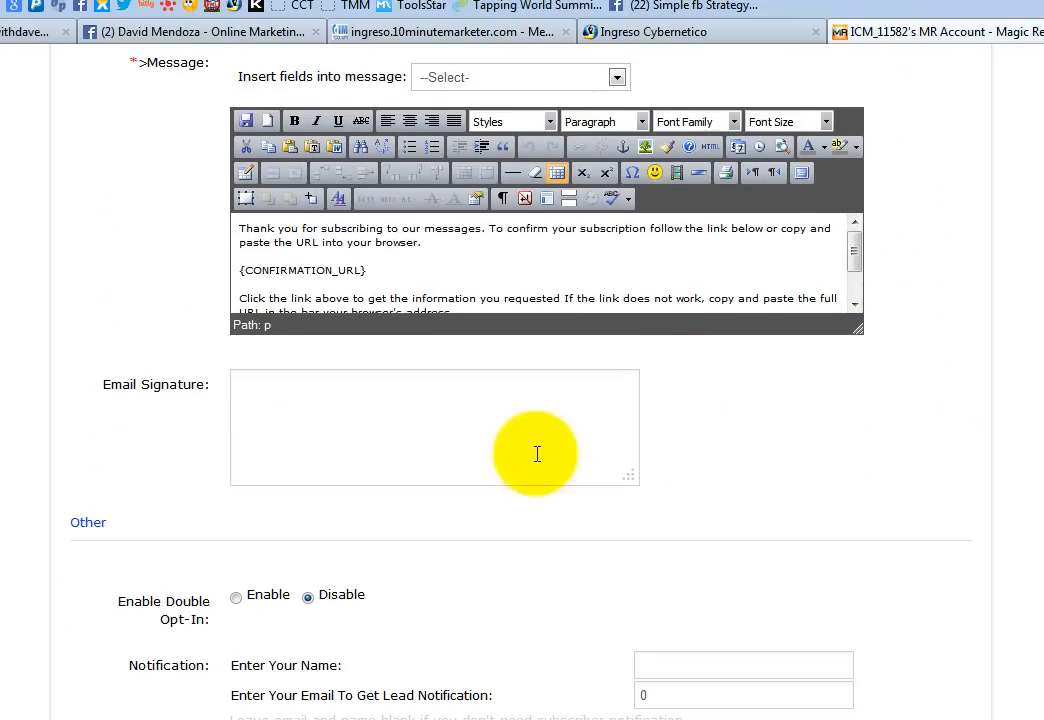
pyautogui.click(249, 384)
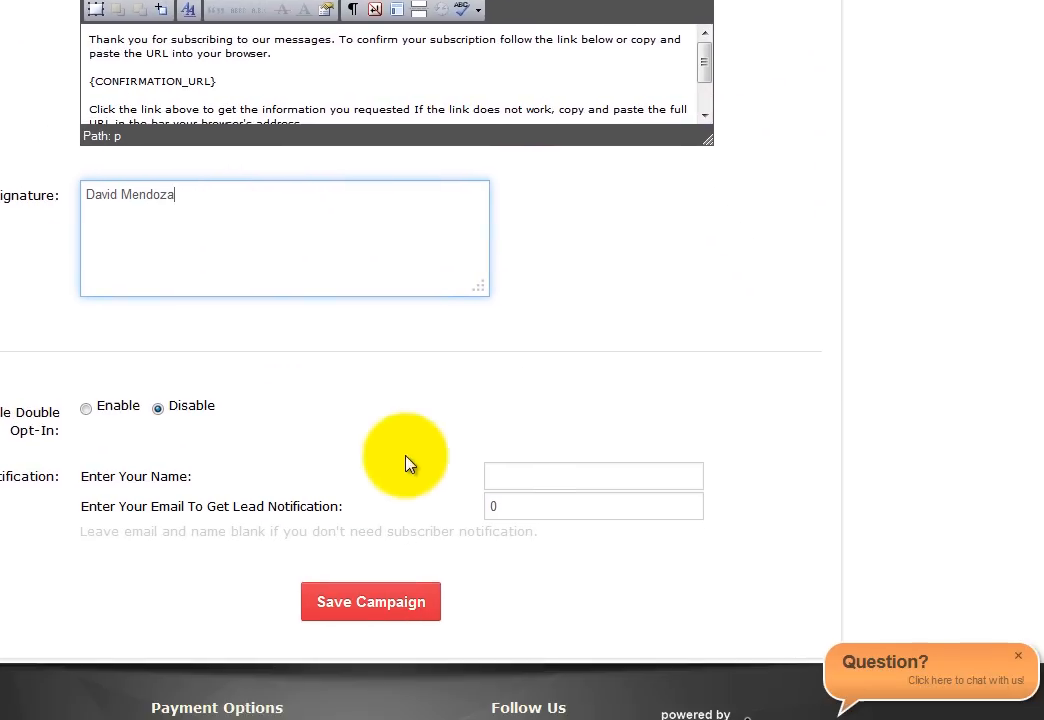
# - Fill the lead notification name from autofill and enter the notification email address
pyautogui.click(705, 664)
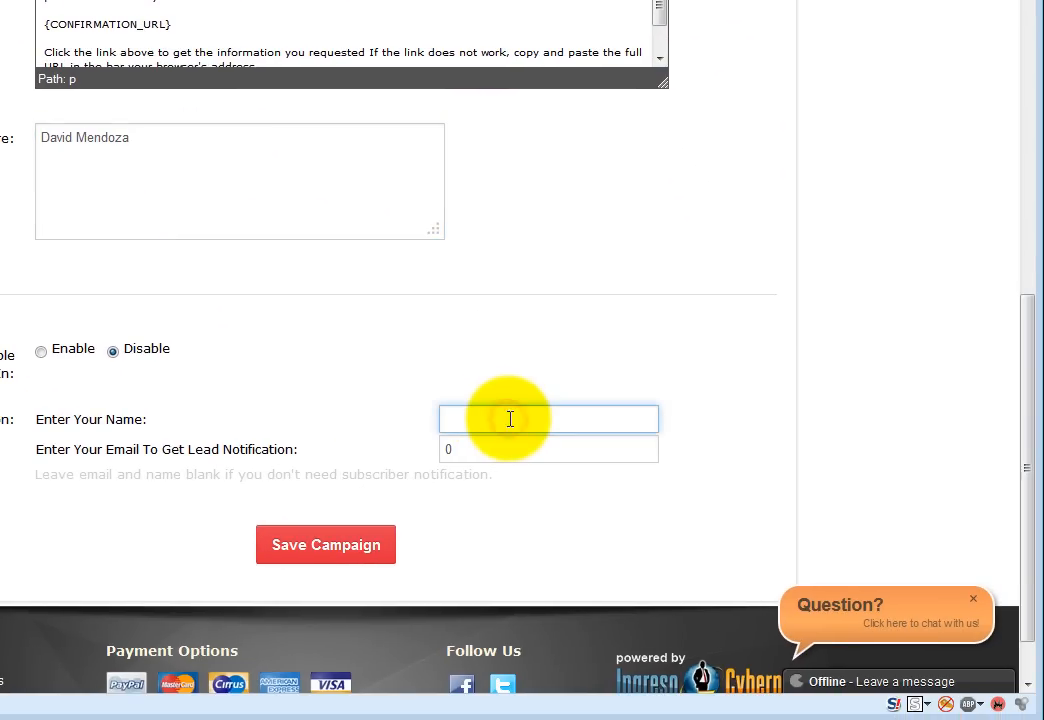
pyautogui.click(508, 418)
pyautogui.click(524, 440)
pyautogui.click(533, 442)
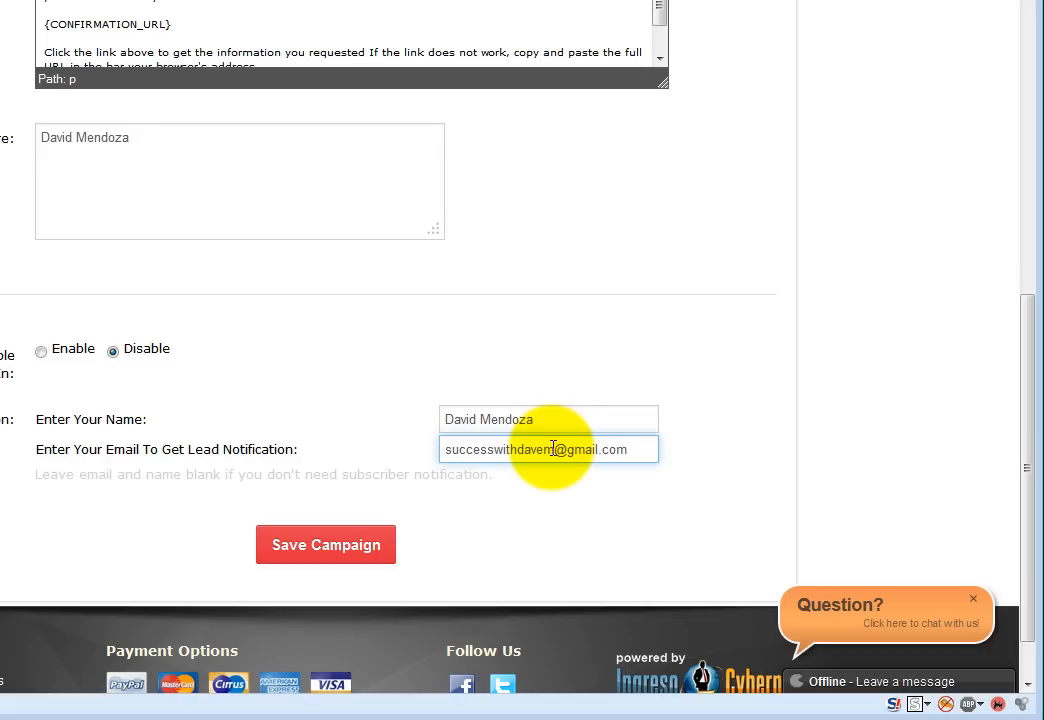
pyautogui.scroll(5, 908, 432)
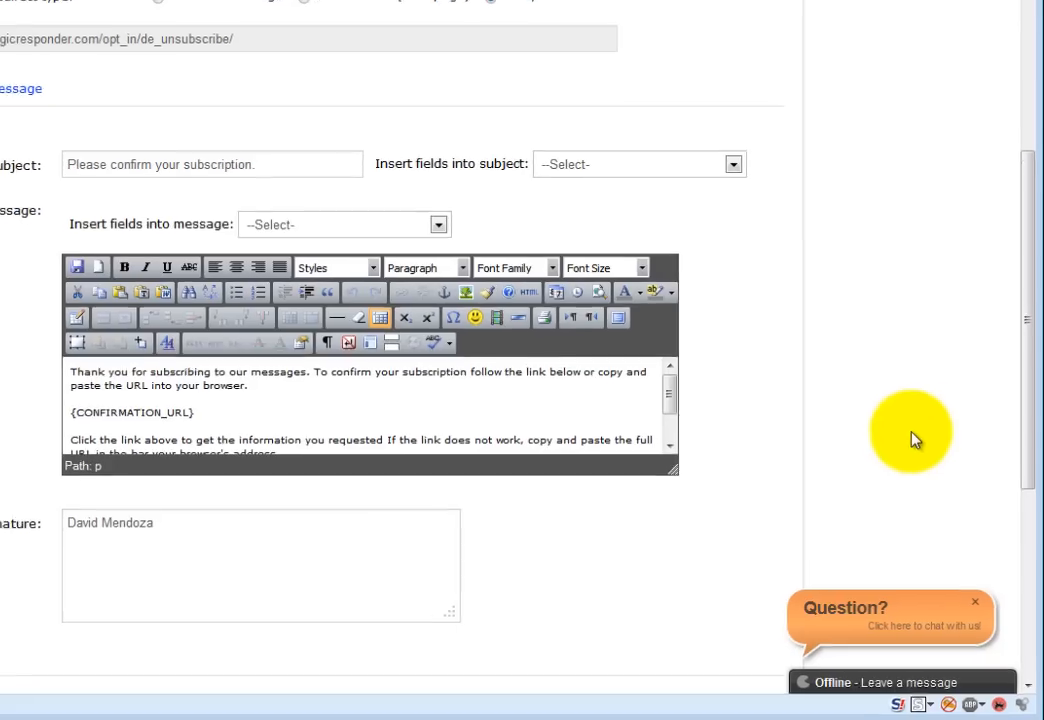
pyautogui.scroll(6, 945, 508)
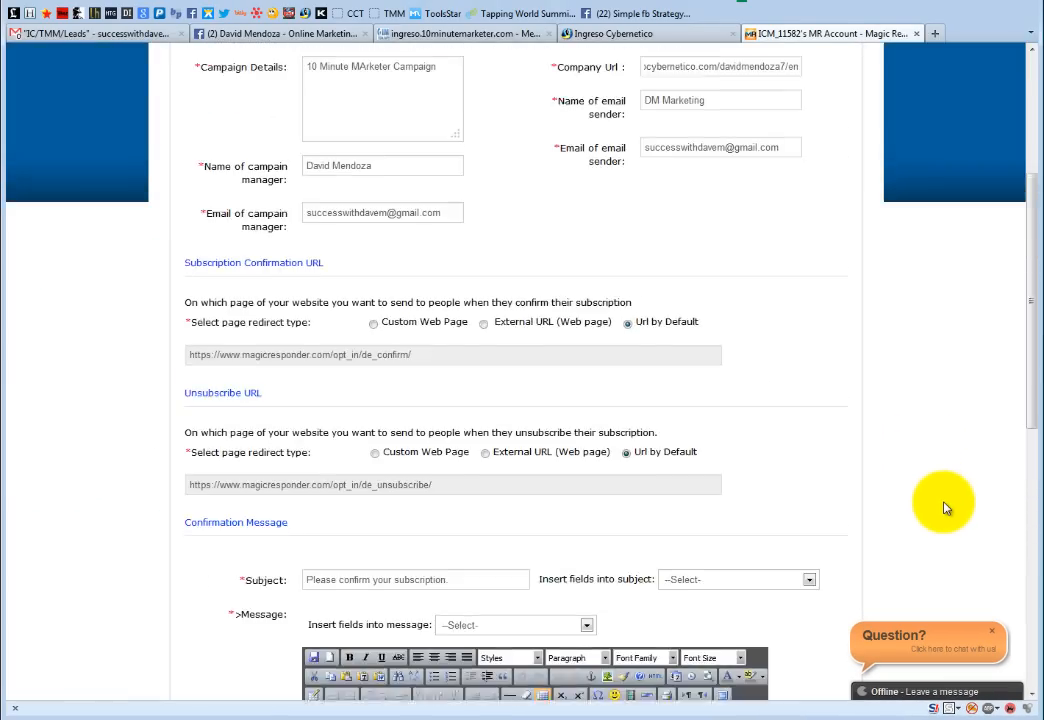
pyautogui.scroll(-3, 945, 508)
pyautogui.scroll(-10, 945, 508)
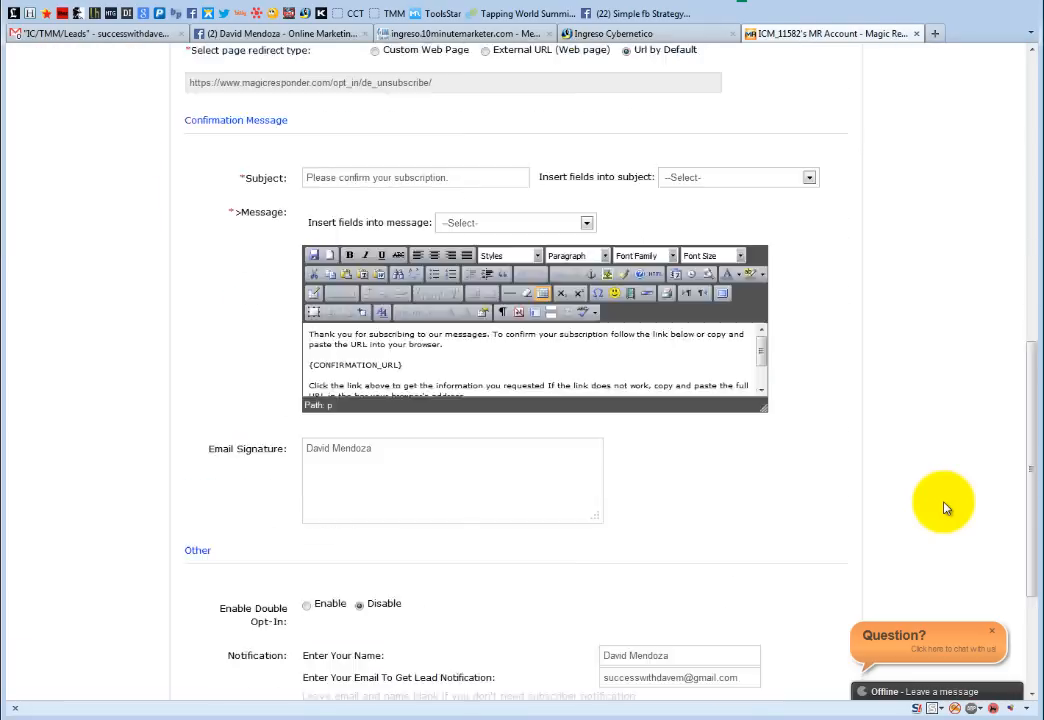
# - Save the campaign, then open Manage Campaign options for #6968 and then #5563
pyautogui.click(565, 530)
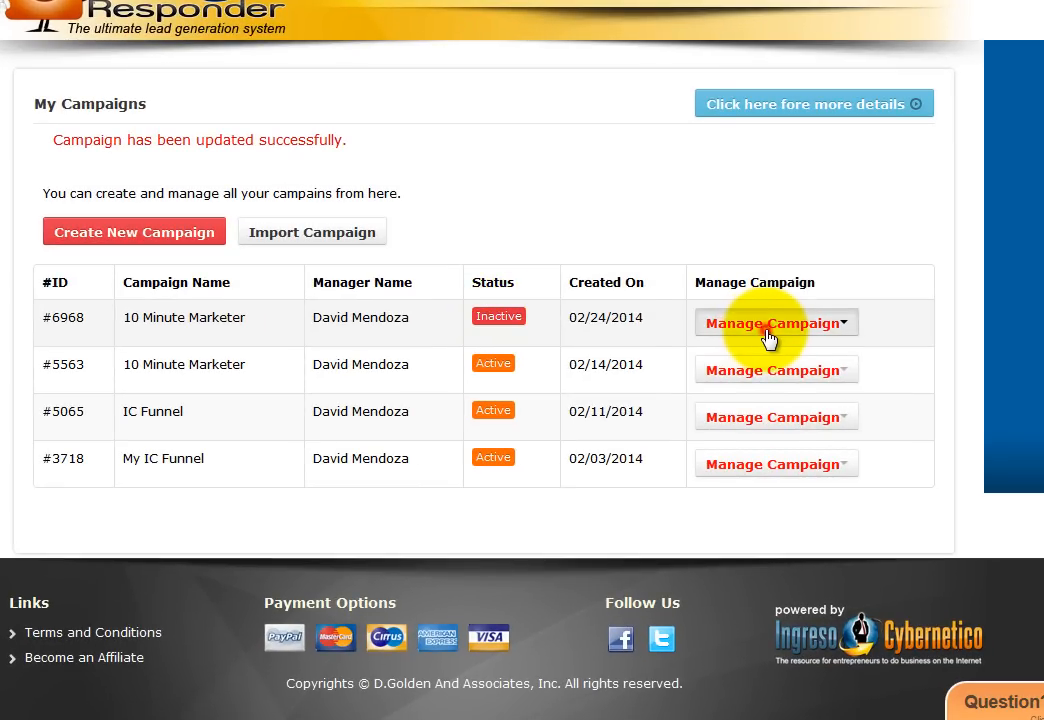
pyautogui.click(767, 335)
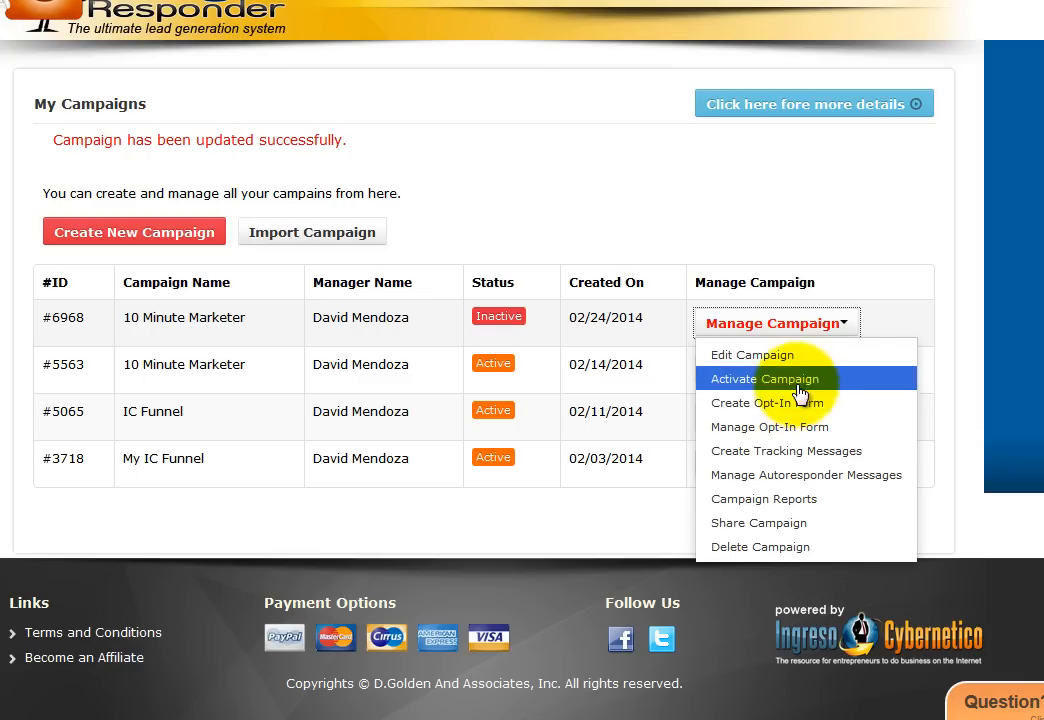
pyautogui.click(1005, 326)
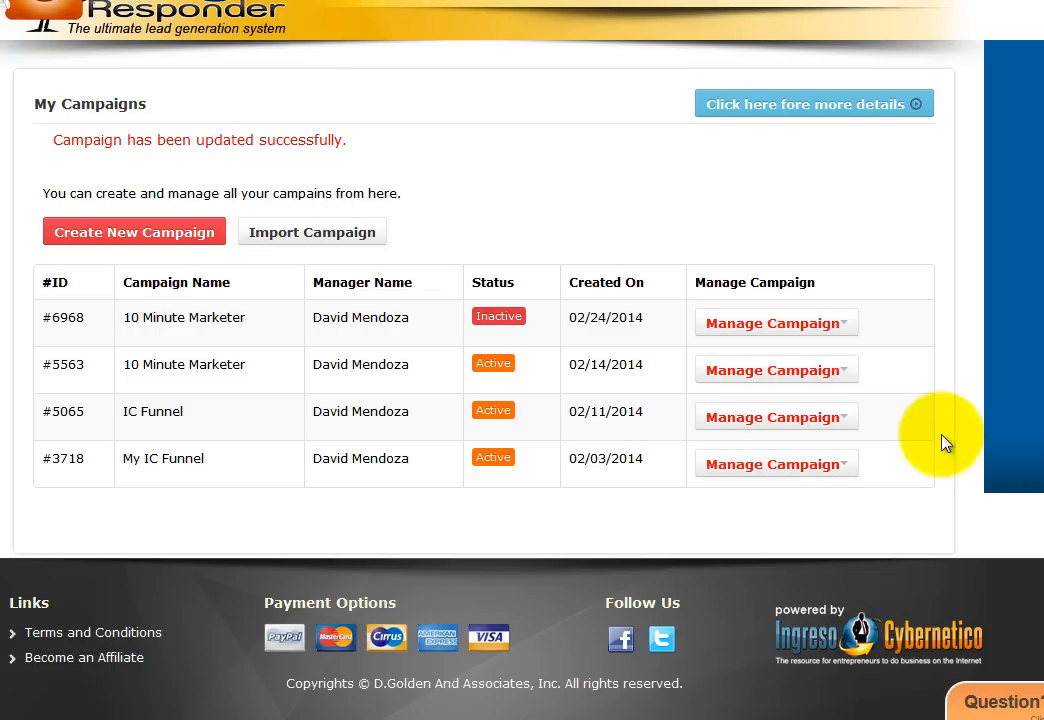
pyautogui.click(765, 373)
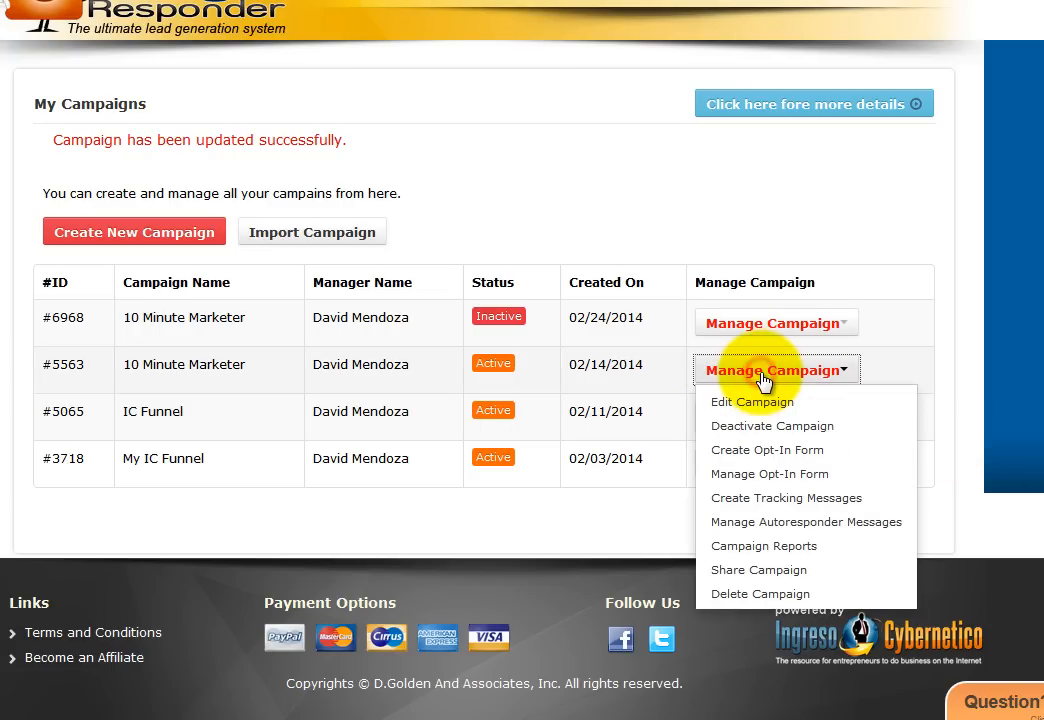
# - From campaign #5563's opt-in forms, copy TMMForm's form ID mZqcb2KXbm-W and go to 10 Minute Marketer
pyautogui.click(782, 475)
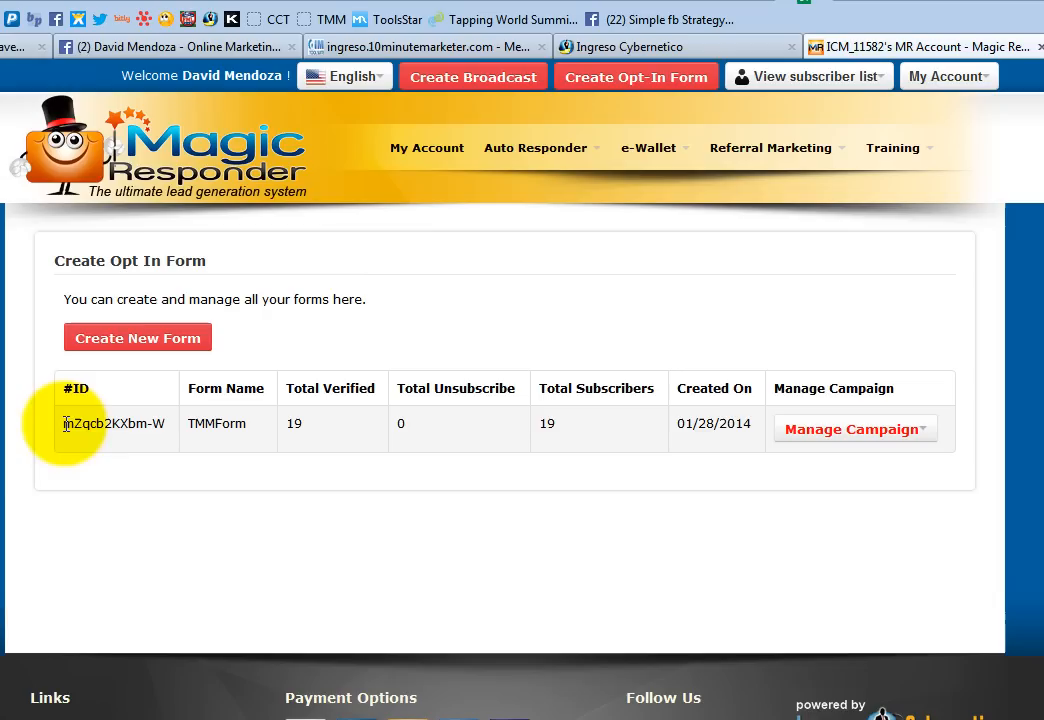
pyautogui.moveTo(43, 261); pyautogui.dragTo(73, 262)
pyautogui.moveTo(93, 426); pyautogui.dragTo(165, 427)
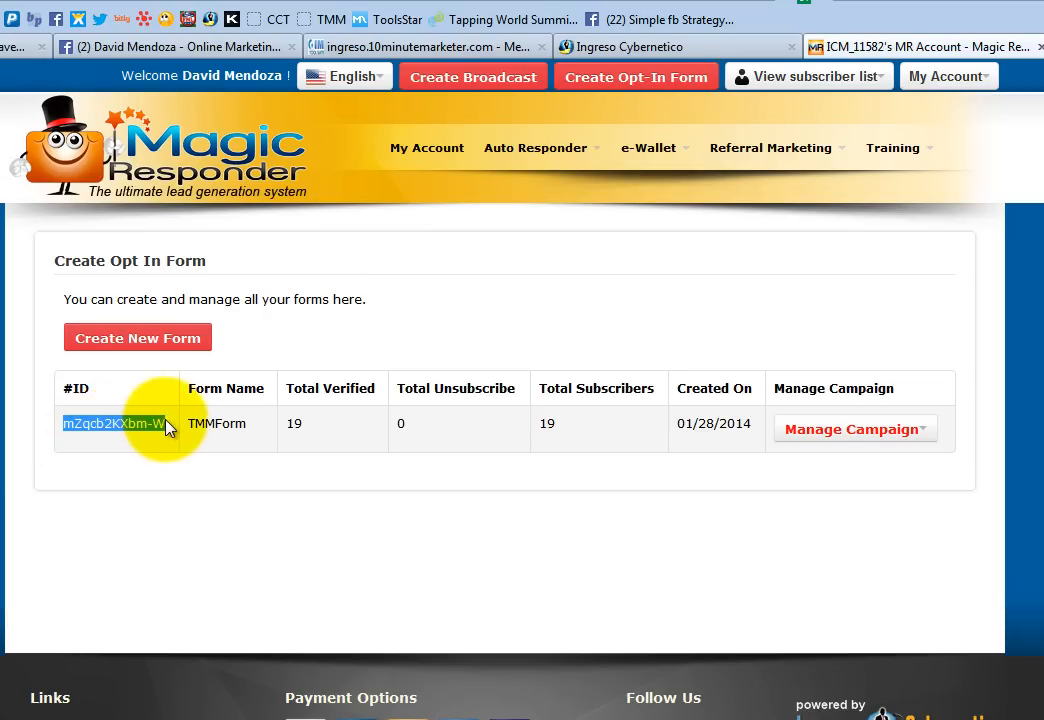
pyautogui.rightClick(96, 425)
pyautogui.click(148, 441)
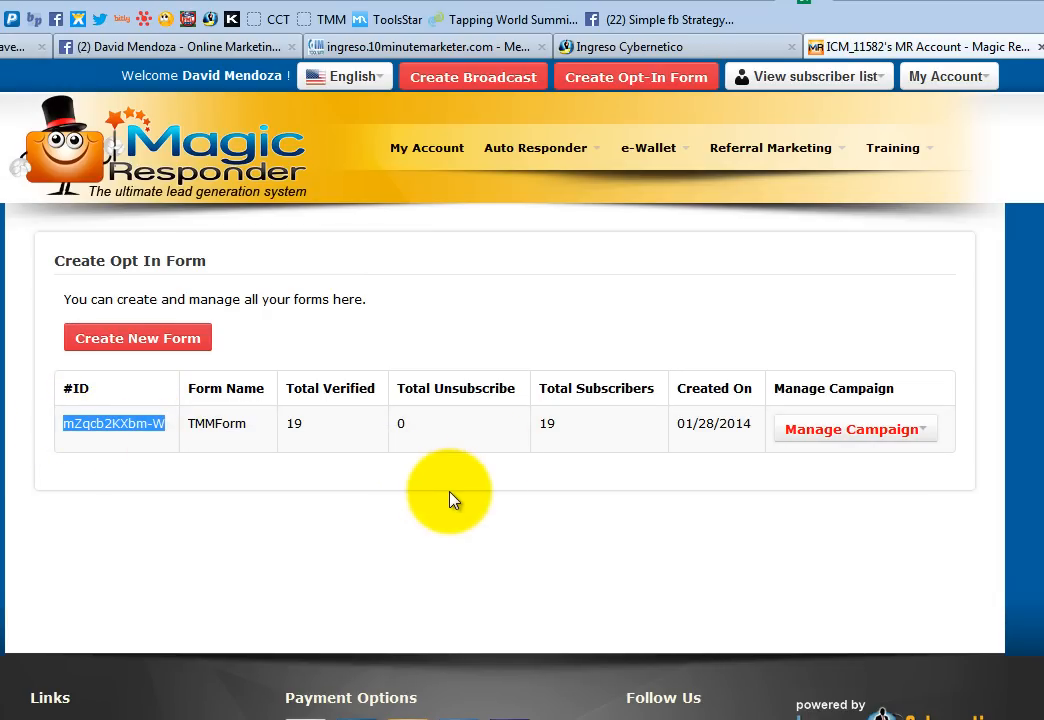
pyautogui.click(386, 48)
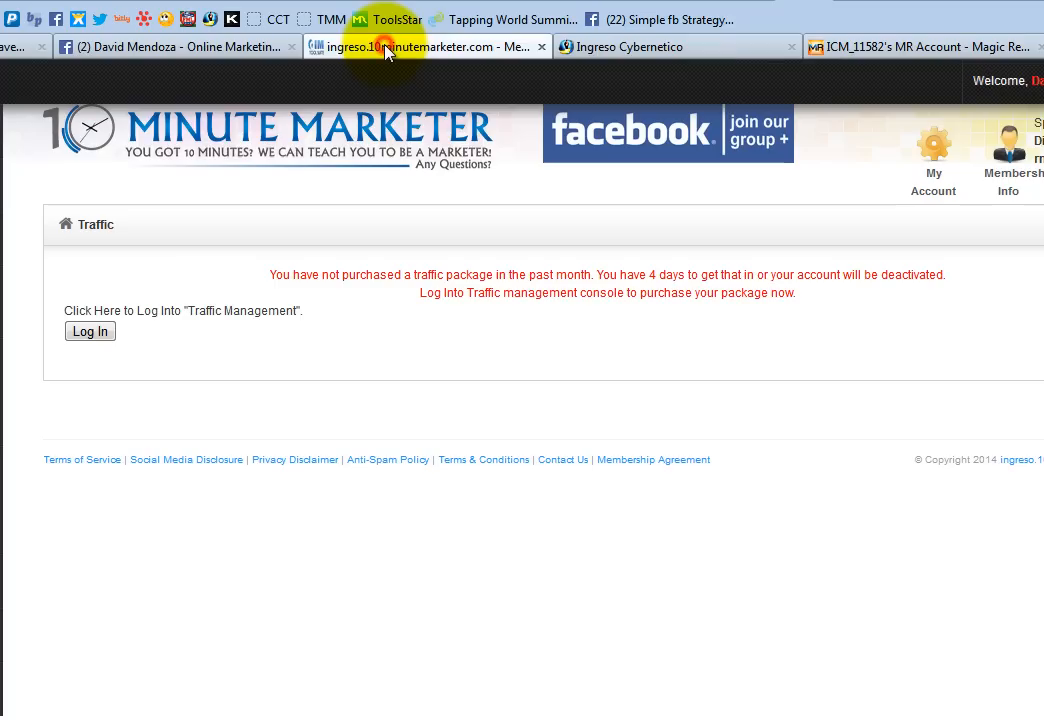
# - Continue from 10 Minute Marketer's Intro page to Step 1 Autoresponder Setup, then return to Magic Responder
pyautogui.moveTo(1, 186)
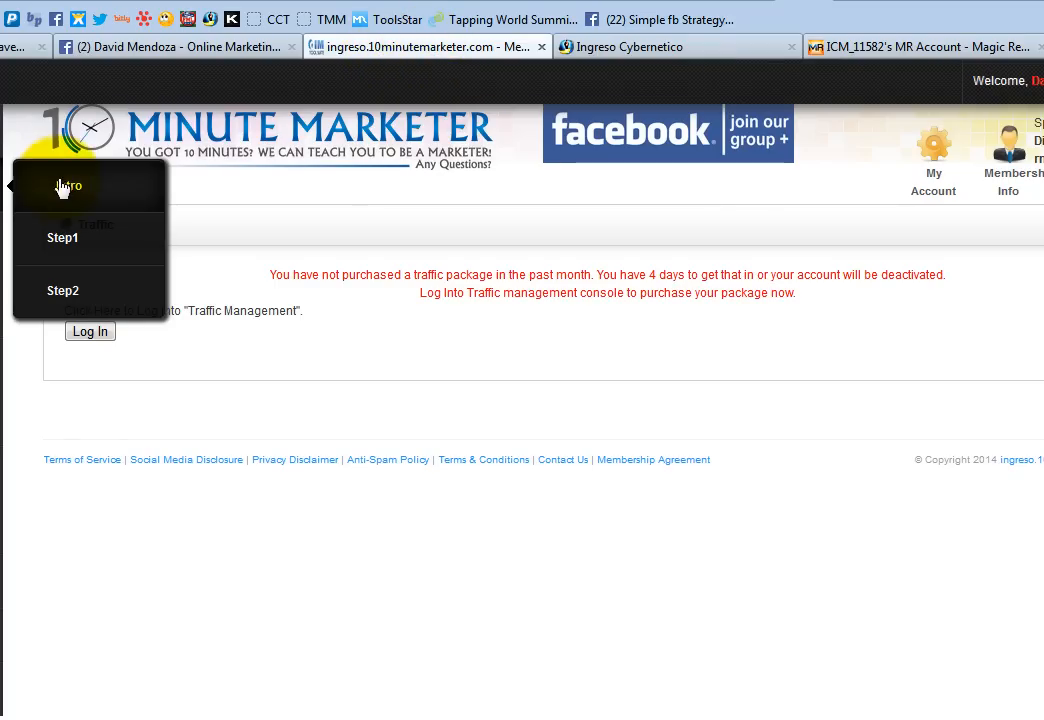
pyautogui.click(71, 186)
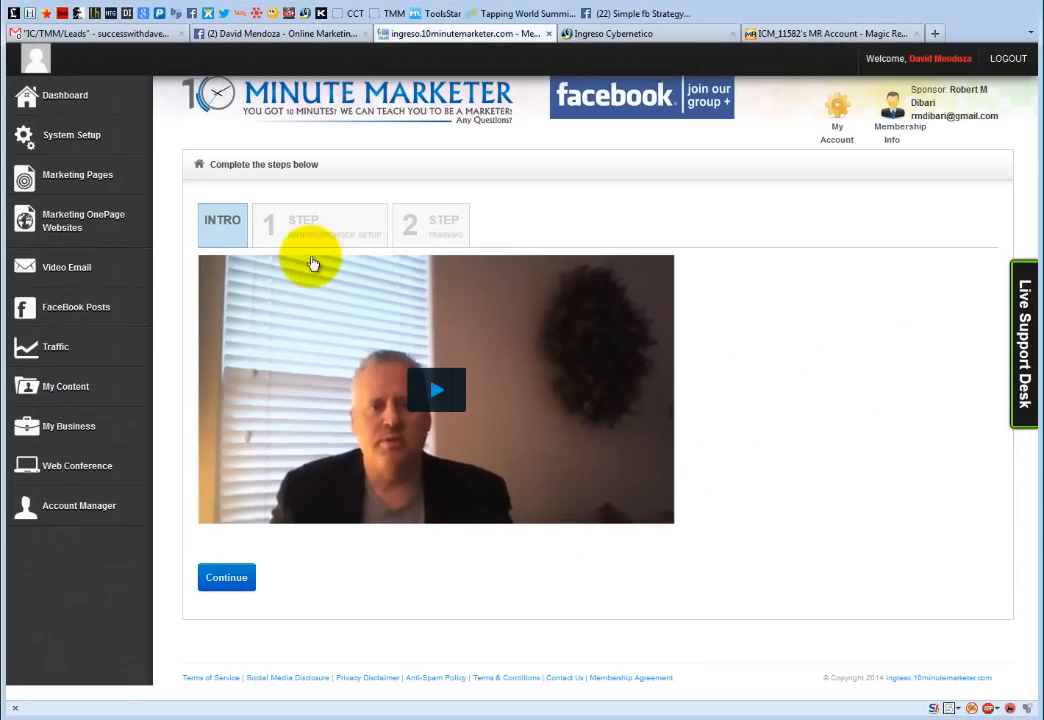
pyautogui.click(228, 579)
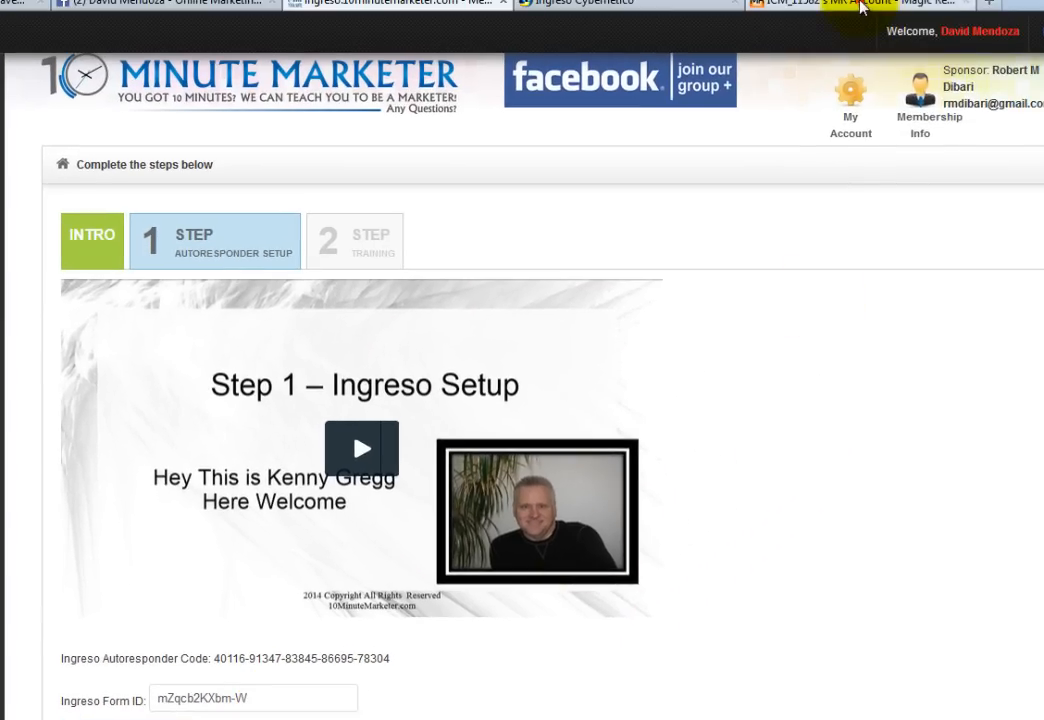
pyautogui.click(861, 7)
pyautogui.click(800, 366)
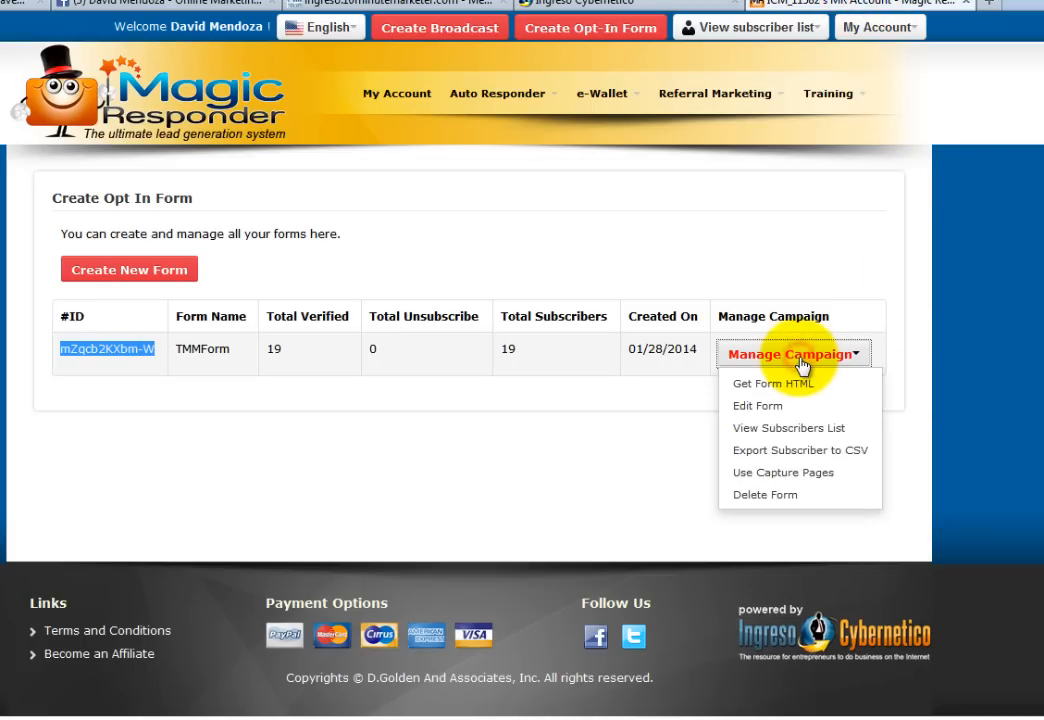
# - Reopen Manage Opt-In Form for campaign #5563 and select TMMForm's form ID in the #ID column
pyautogui.click(1030, 400)
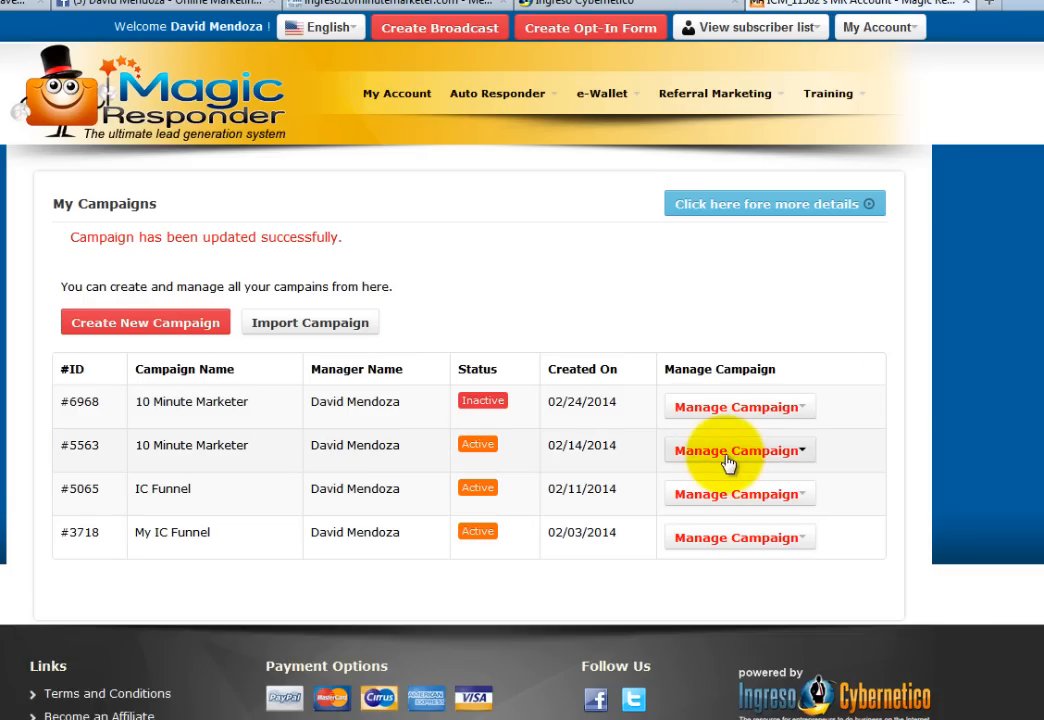
pyautogui.click(728, 458)
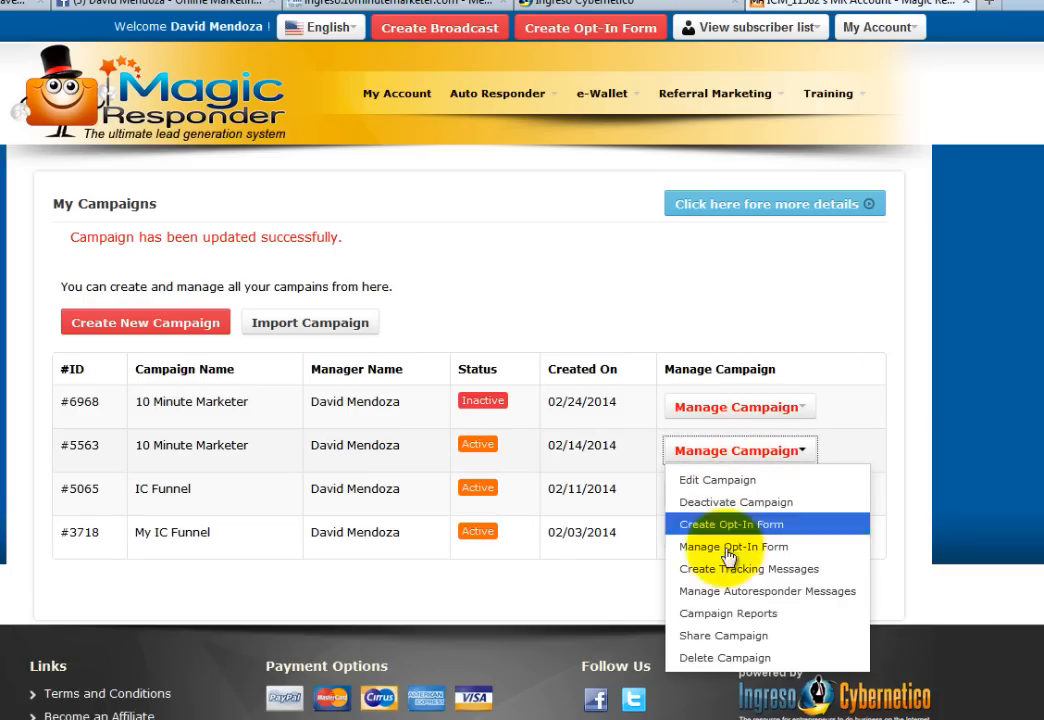
pyautogui.click(790, 549)
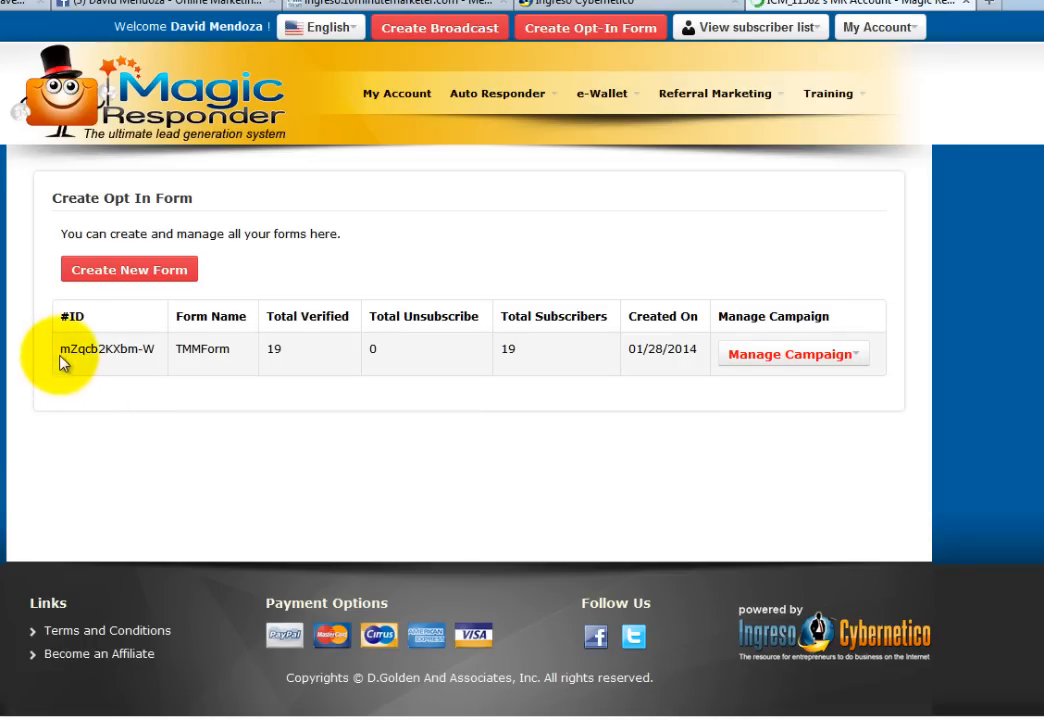
pyautogui.moveTo(62, 349); pyautogui.dragTo(150, 350)
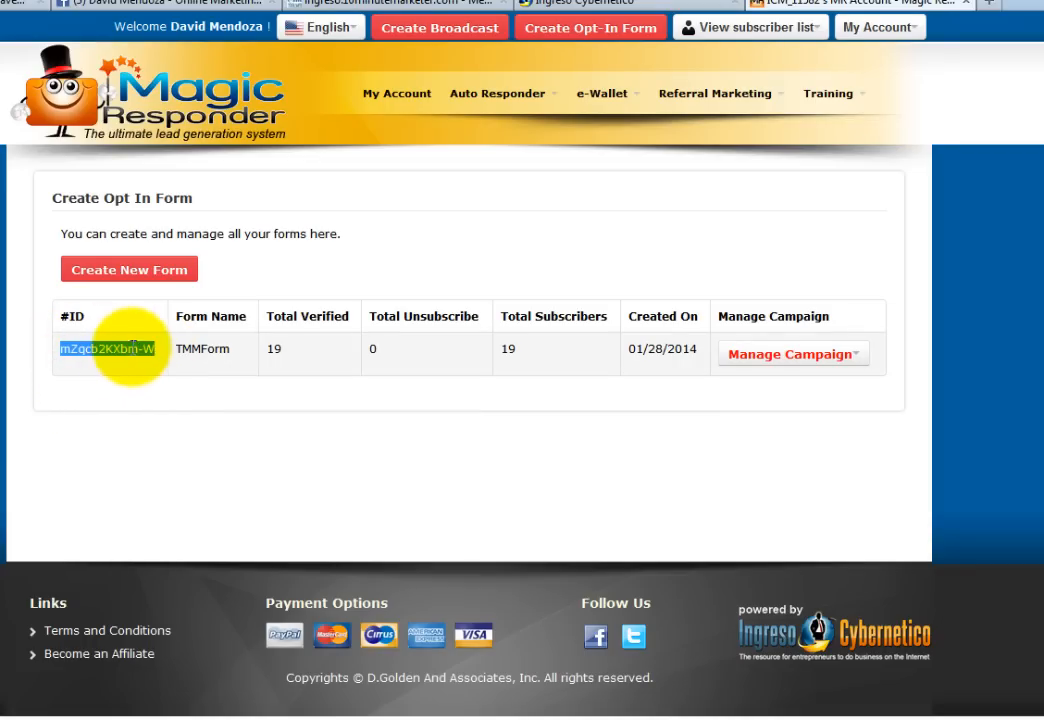
pyautogui.click(419, 4)
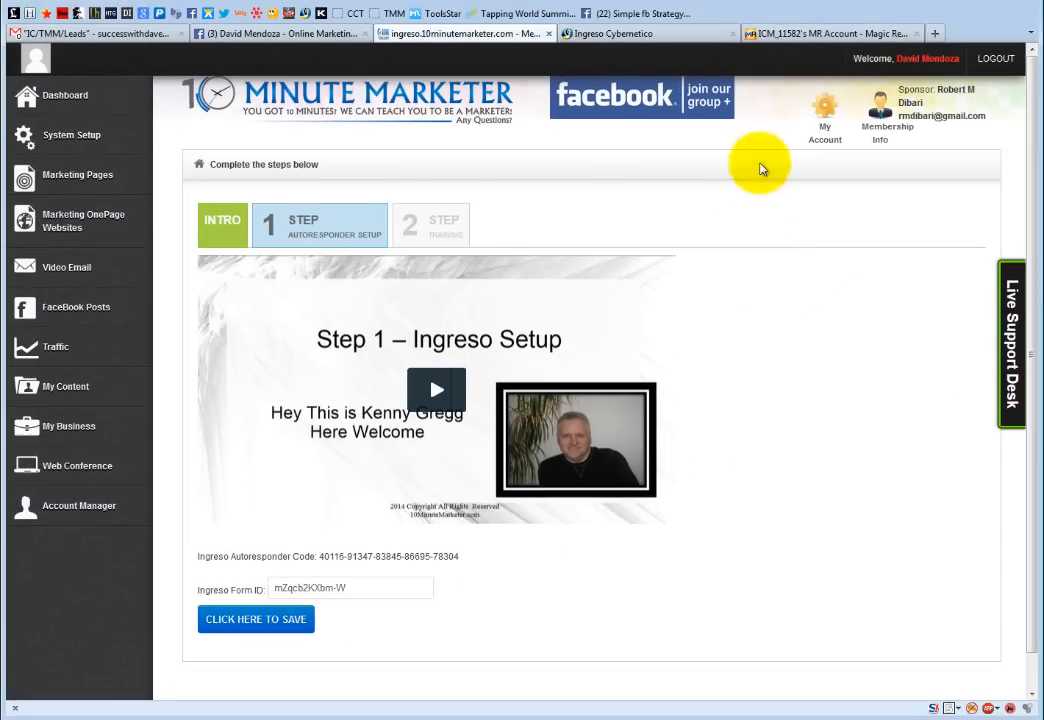
# - With the Form ID set to mZqcb2KXbm-W, return to Magic Responder's My Campaigns list
pyautogui.click(763, 33)
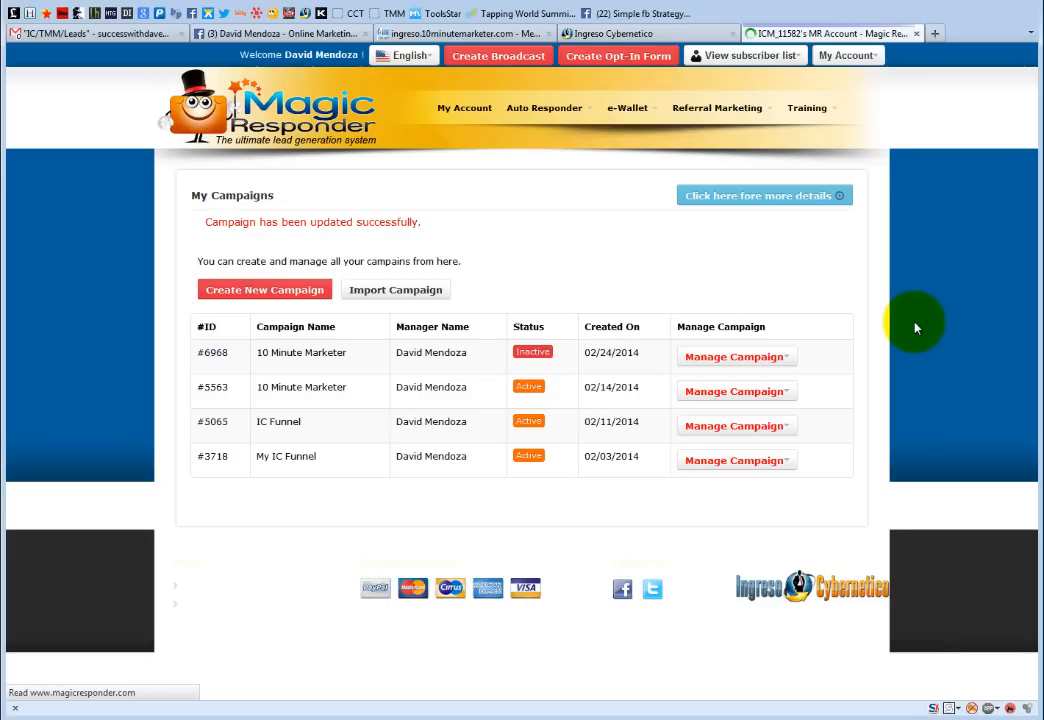
# - After checking #5563, view inactive campaign #6968's autoresponder messages and open the welcome message's options
pyautogui.click(733, 397)
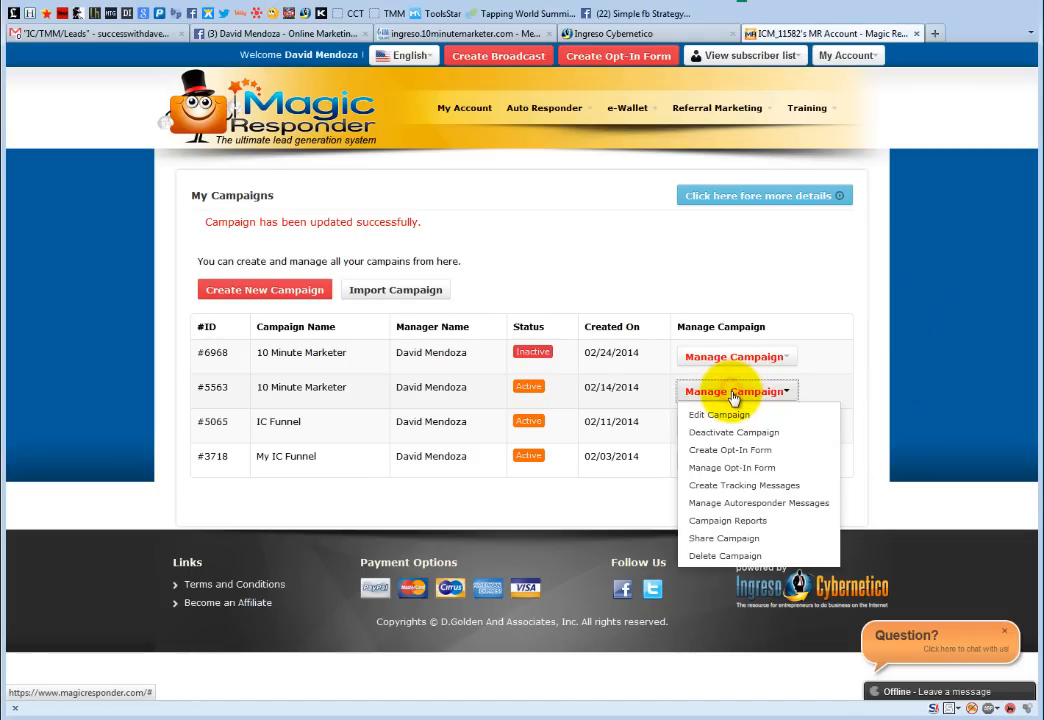
pyautogui.click(758, 505)
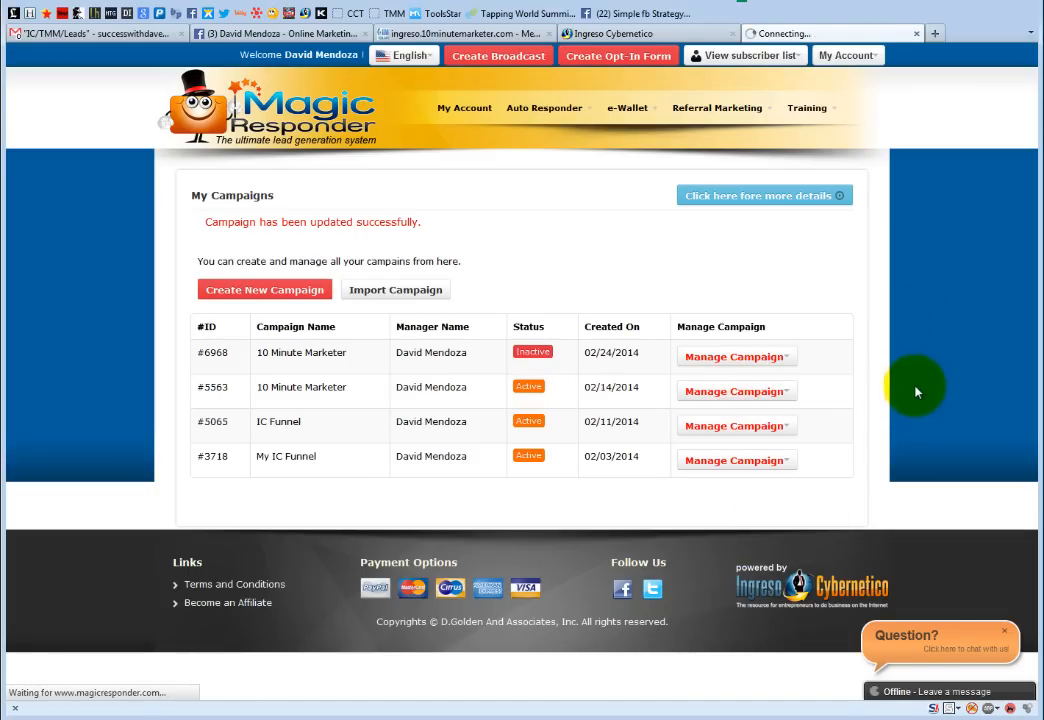
pyautogui.hotkey('alt', 'Left')
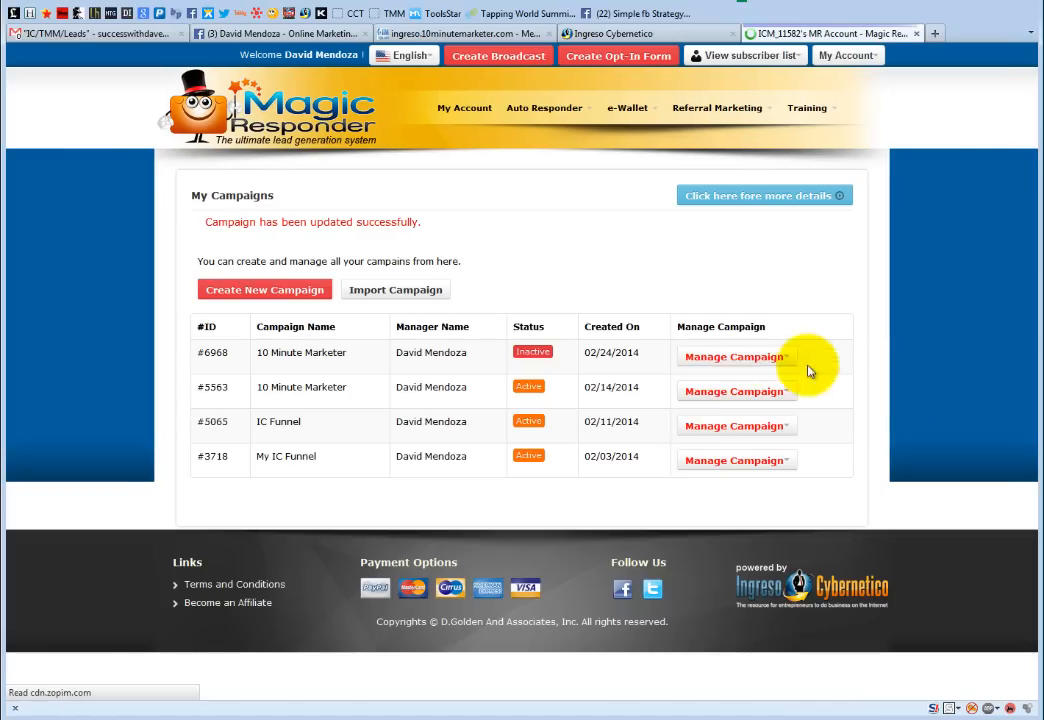
pyautogui.click(750, 356)
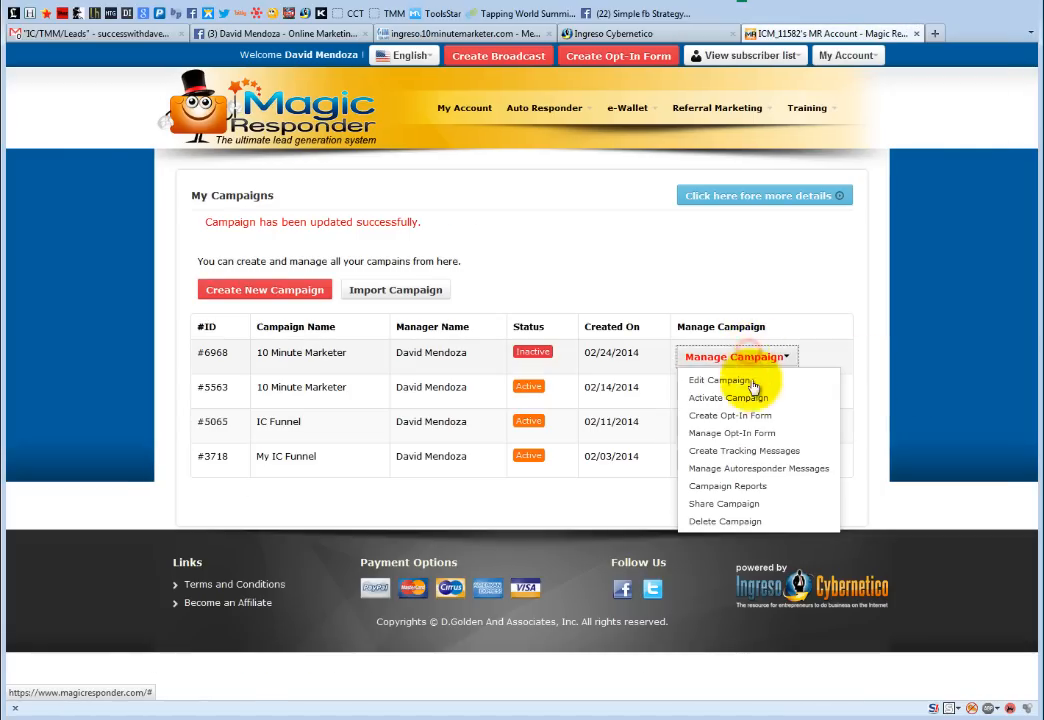
pyautogui.click(775, 474)
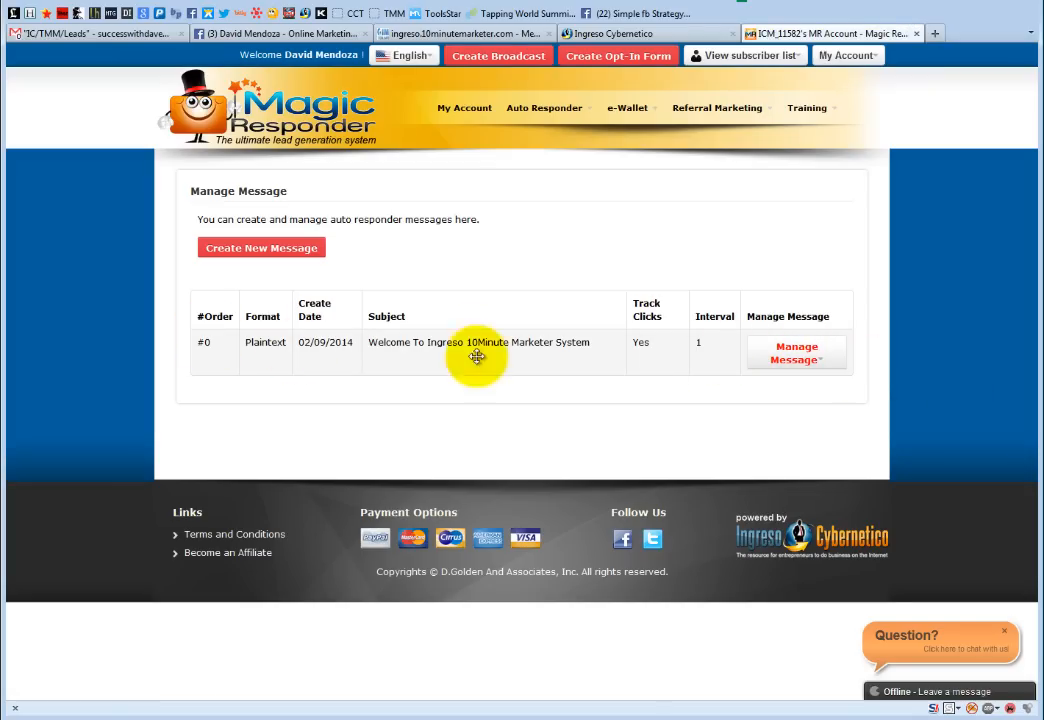
pyautogui.click(798, 362)
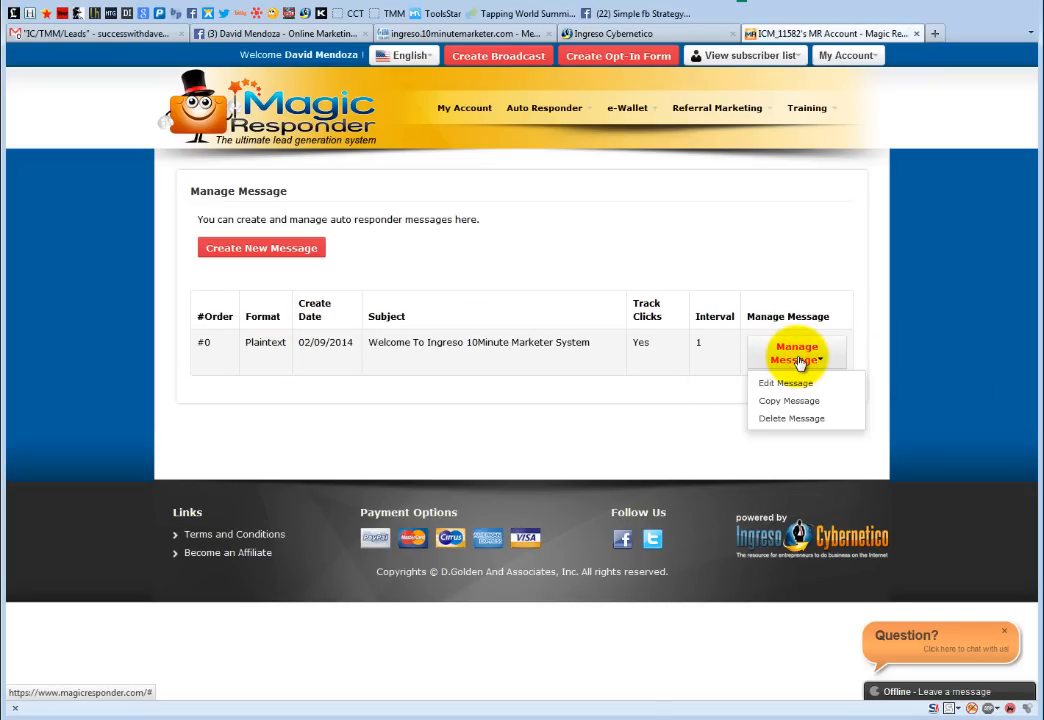
# - Edit the welcome message, deleting the old body above the unsubscribe line and adding blank lines
pyautogui.click(790, 384)
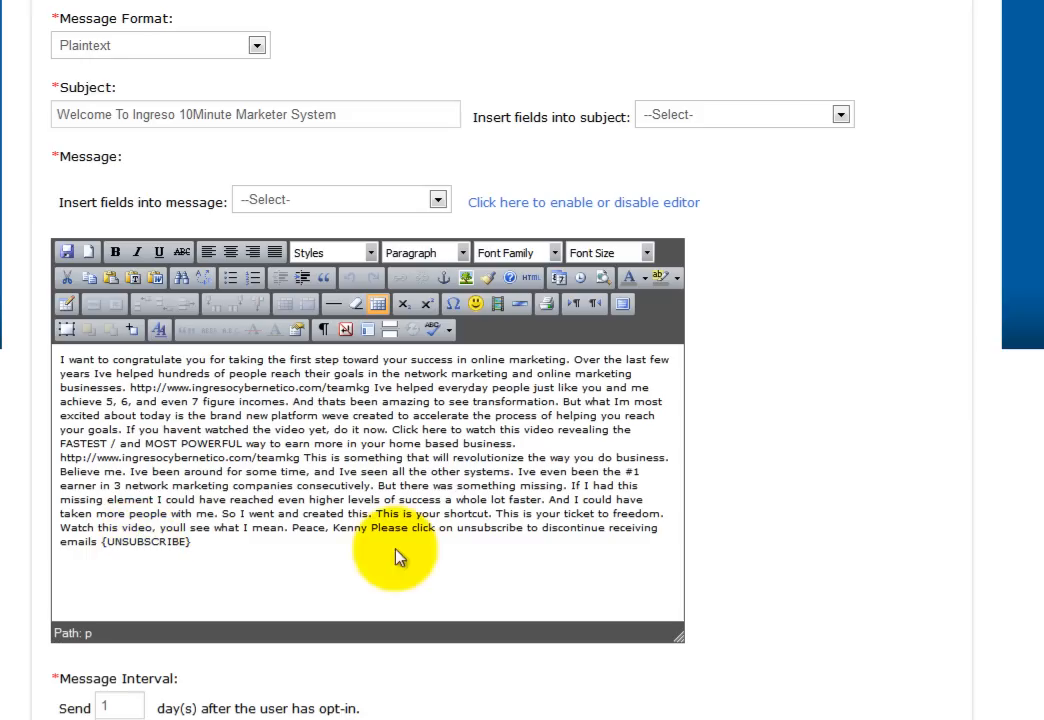
pyautogui.moveTo(371, 530); pyautogui.dragTo(3, 345)
pyautogui.press('BackSpace')
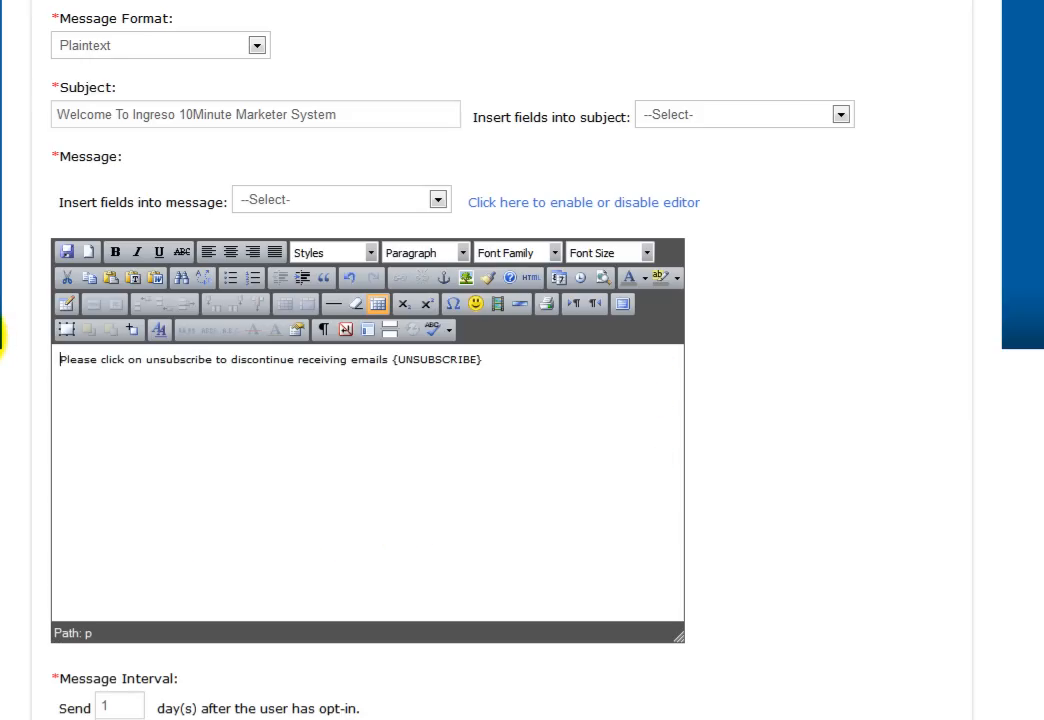
pyautogui.press('Return')
pyautogui.press('Return')
pyautogui.press('Return')
pyautogui.press('Return')
pyautogui.press('Return')
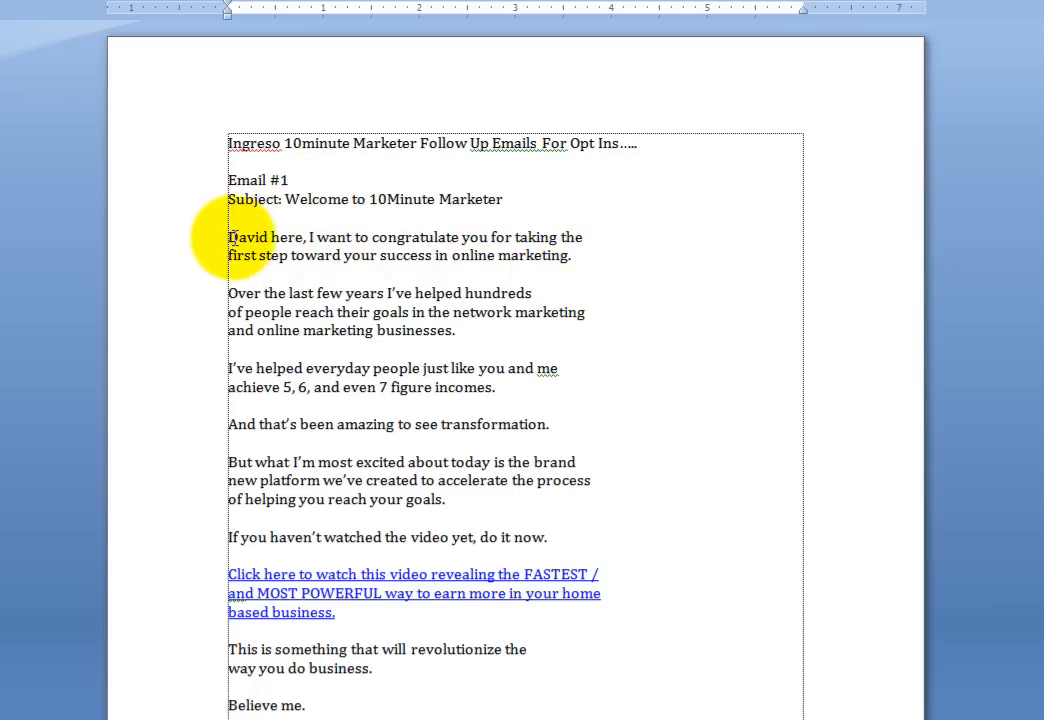
# - Review Email #1 in the Word follow-up emails document, then return to the message editor
pyautogui.scroll(-1, 560, 418)
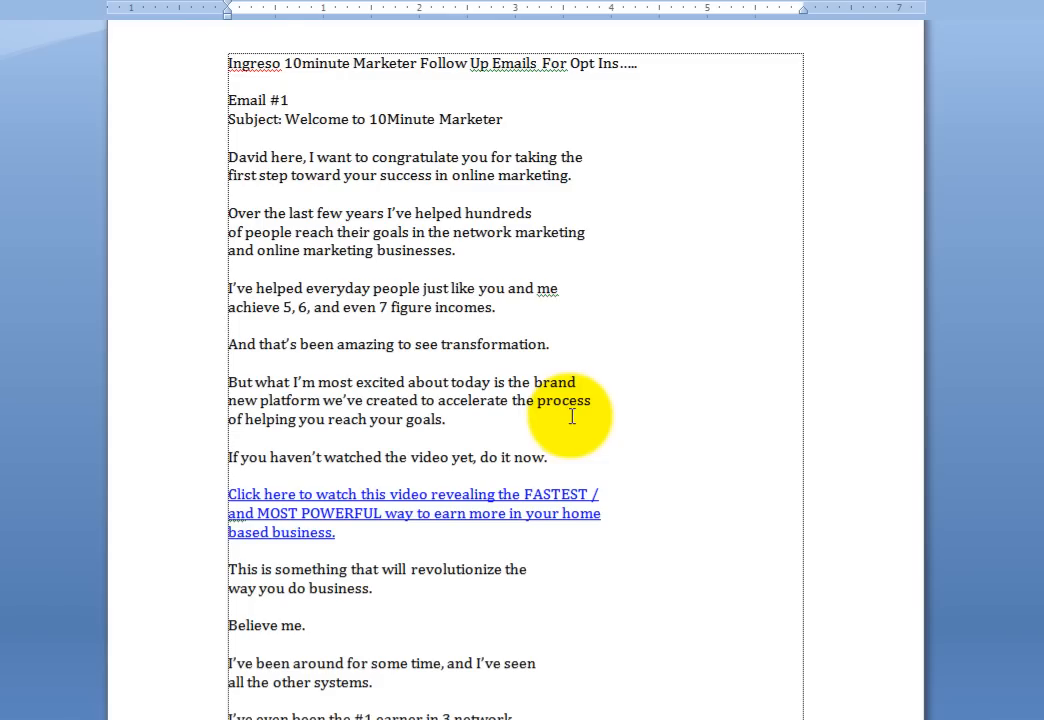
pyautogui.scroll(-9, 575, 418)
pyautogui.scroll(12, 584, 420)
pyautogui.scroll(2, 590, 400)
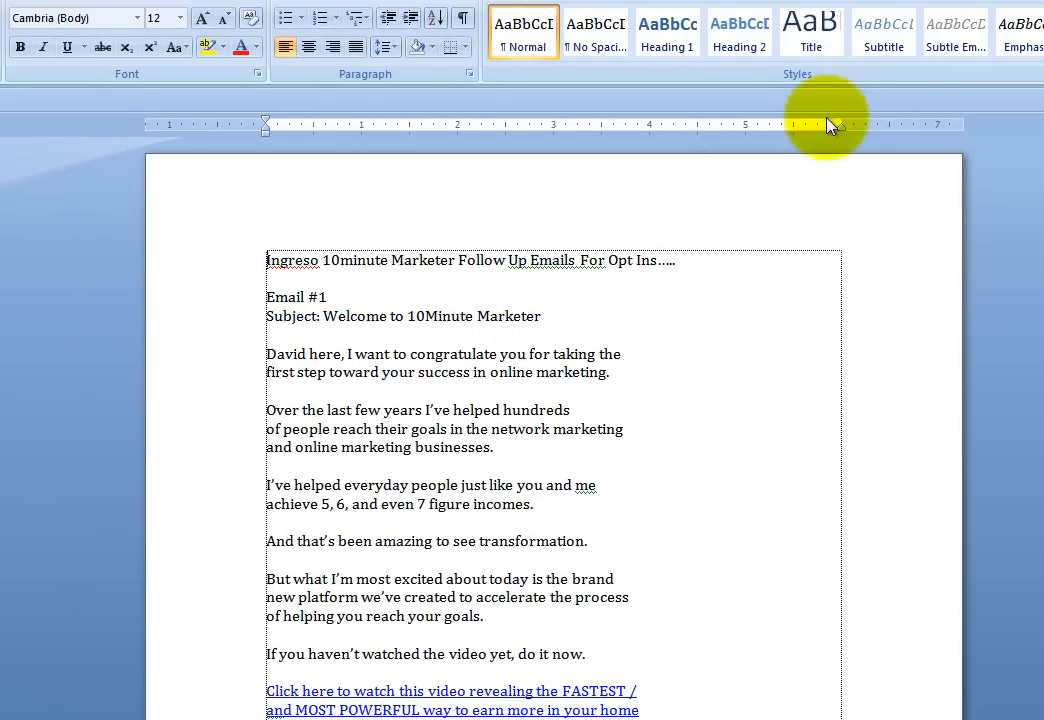
pyautogui.hotkey('alt', 'Tab')
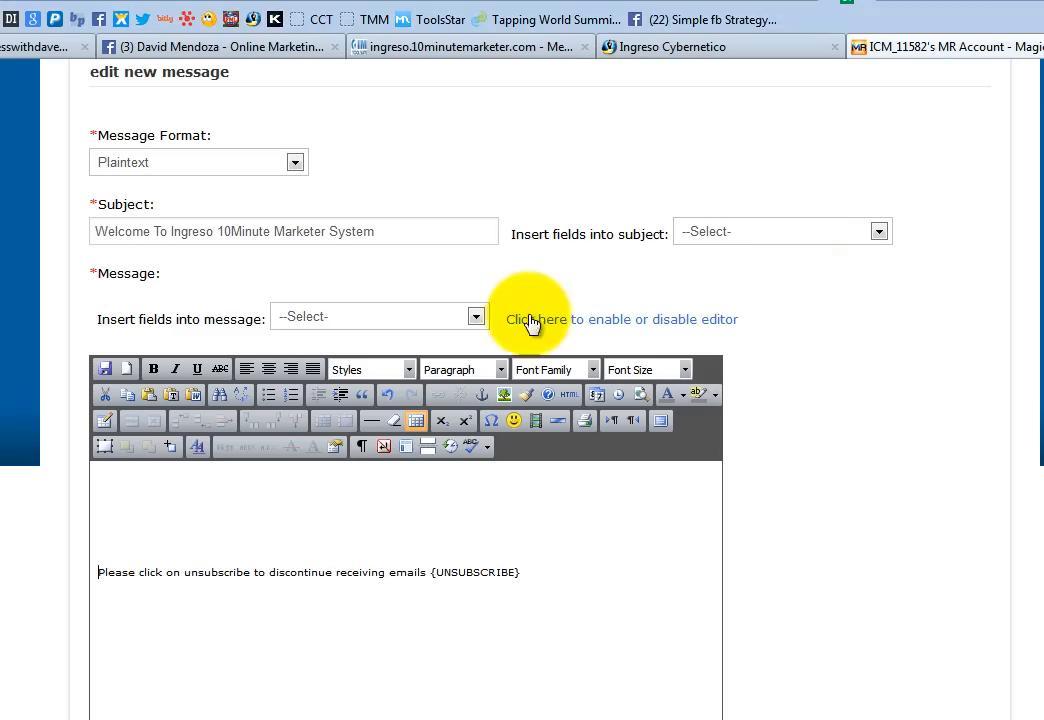
# - Change the welcome message format to Text/Html, leaving the subject line unchanged
pyautogui.click(205, 170)
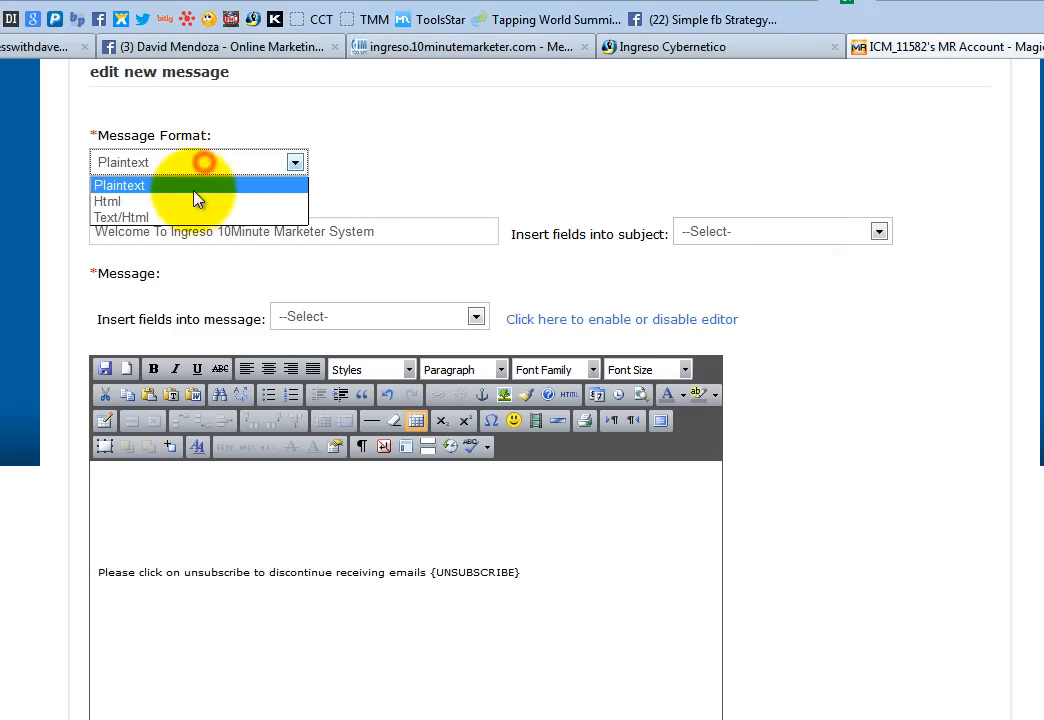
pyautogui.click(122, 218)
pyautogui.moveTo(399, 233); pyautogui.dragTo(68, 241)
pyautogui.click(448, 234)
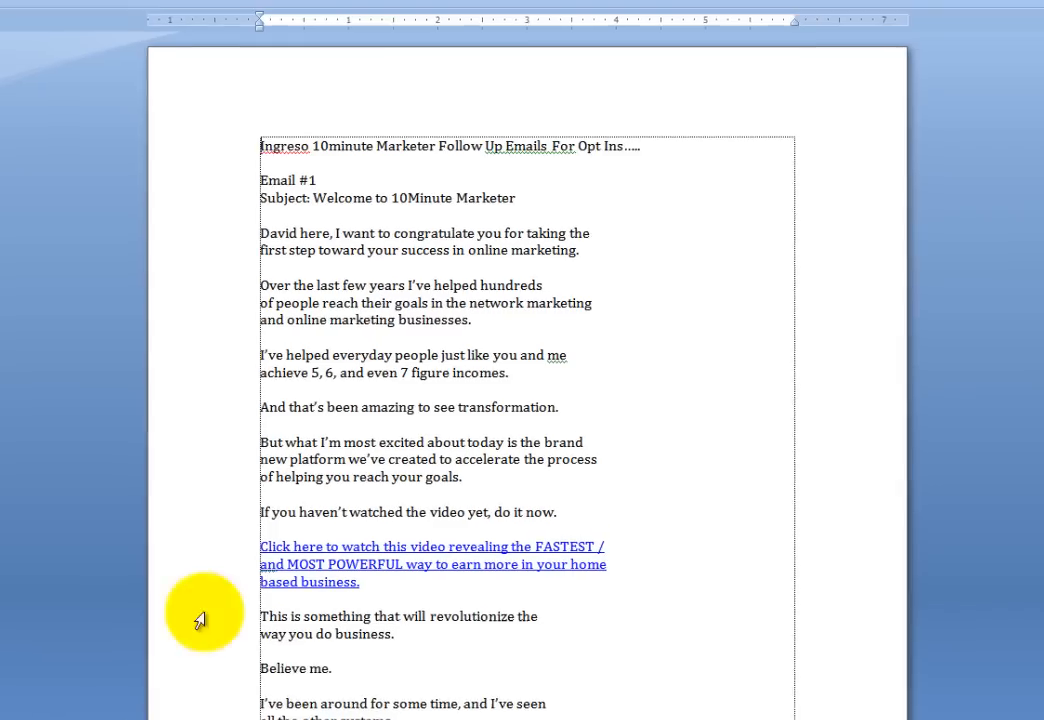
# - Select the Email #1 letter body in Word from its opening line down and open its copy menu
pyautogui.moveTo(243, 216); pyautogui.dragTo(287, 695)
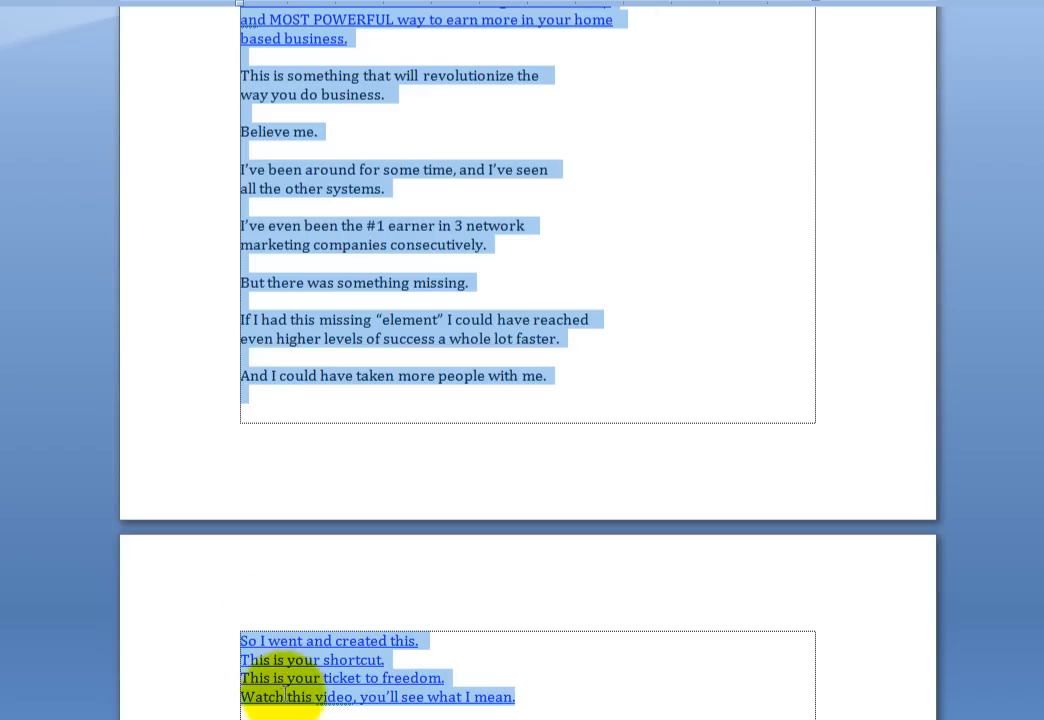
pyautogui.rightClick(354, 247)
# - Copy the Email #1 letter and paste it at the top of the welcome message body
pyautogui.click(410, 278)
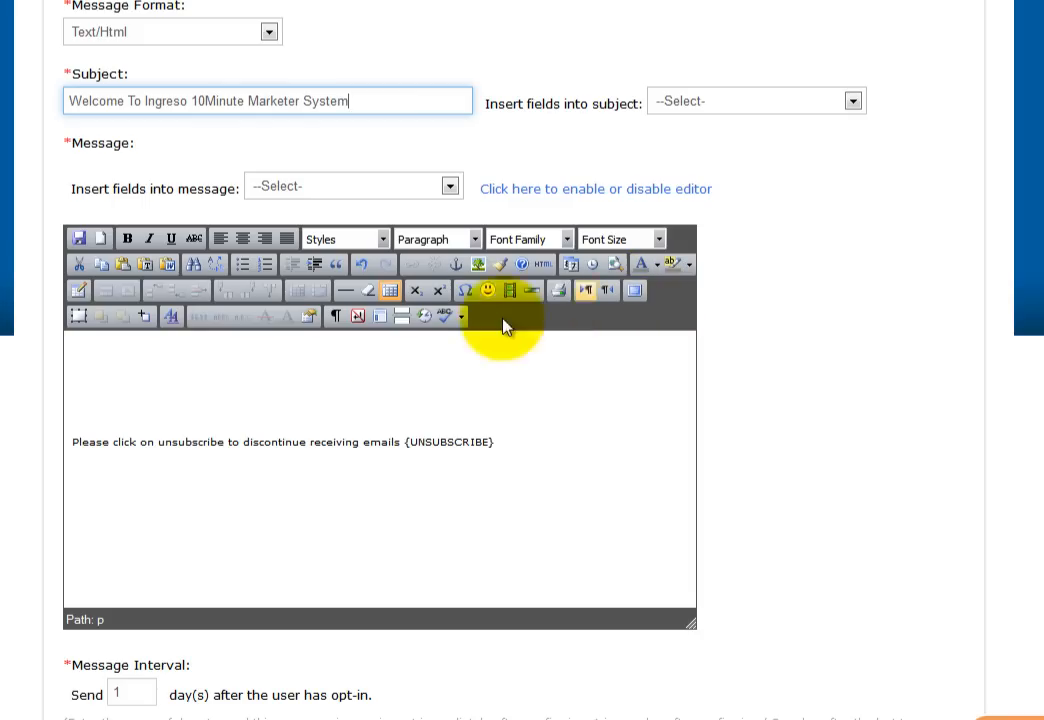
pyautogui.click(117, 345)
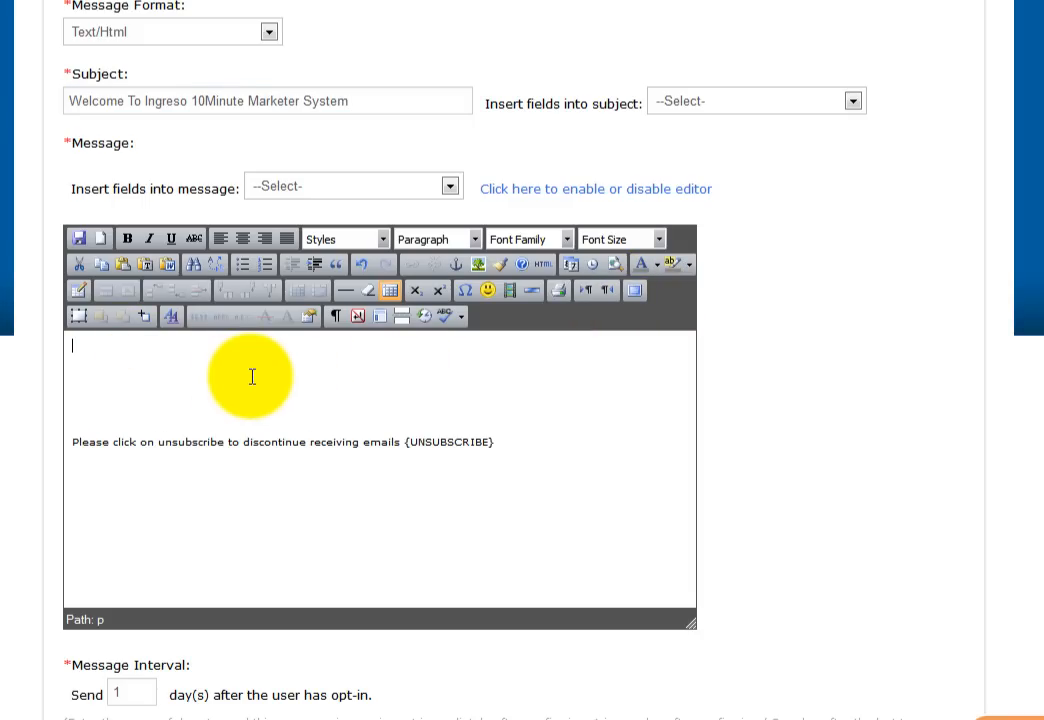
pyautogui.hotkey('ctrl', 'v')
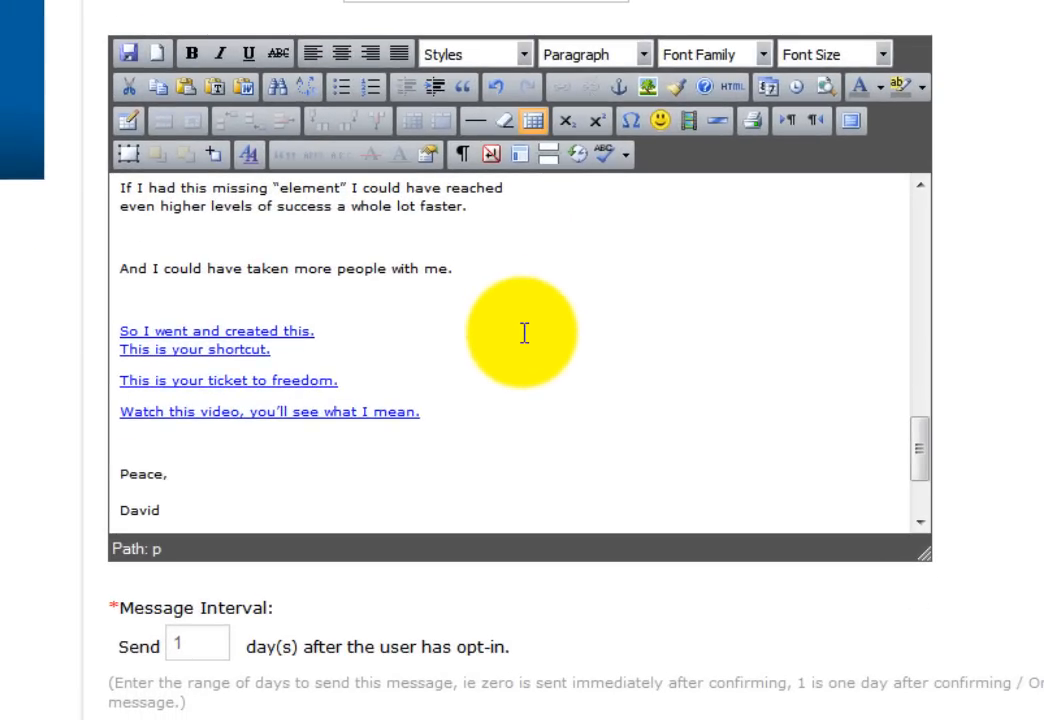
pyautogui.scroll(10, 524, 333)
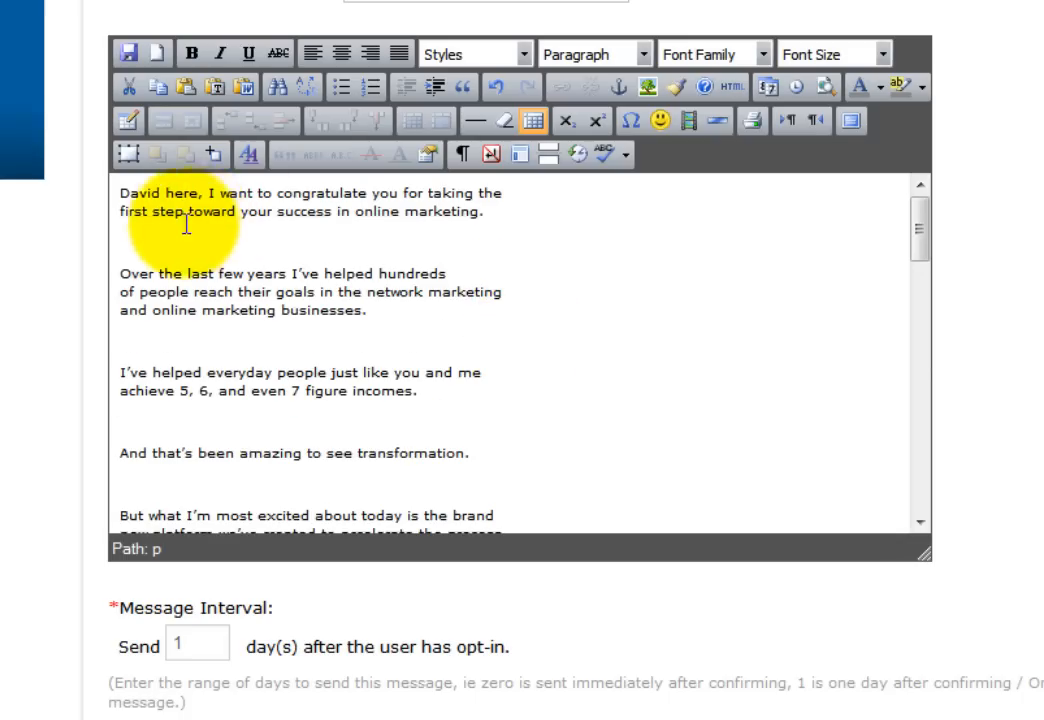
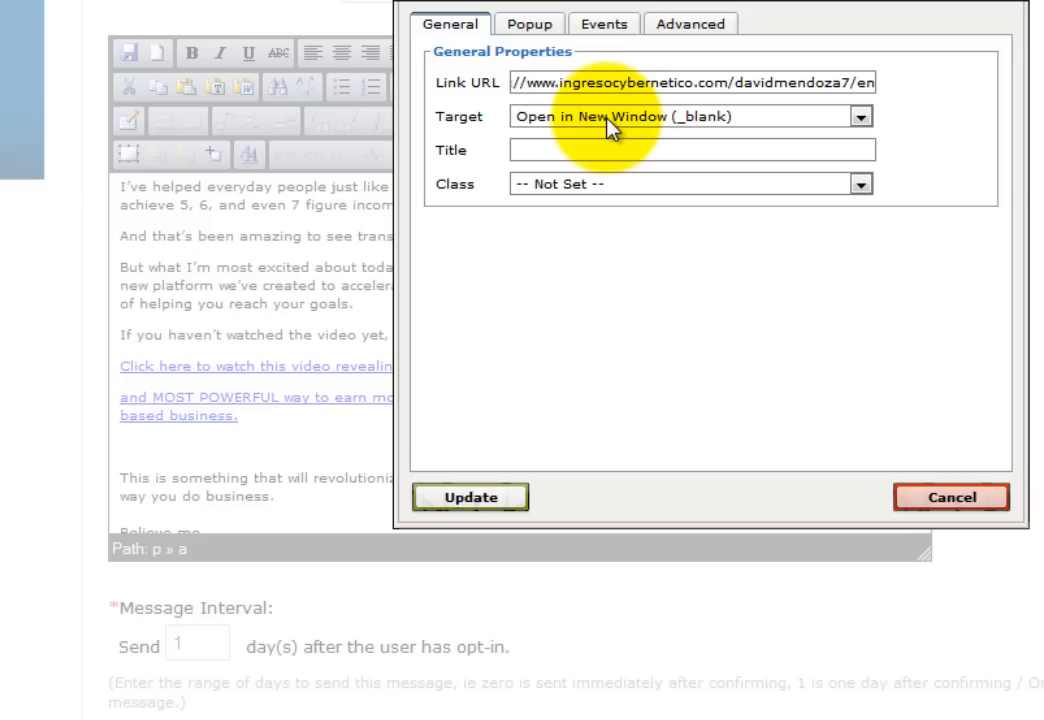
# - Set the current link's target to Open in New Window (_blank) and update it
pyautogui.click(608, 120)
pyautogui.click(612, 120)
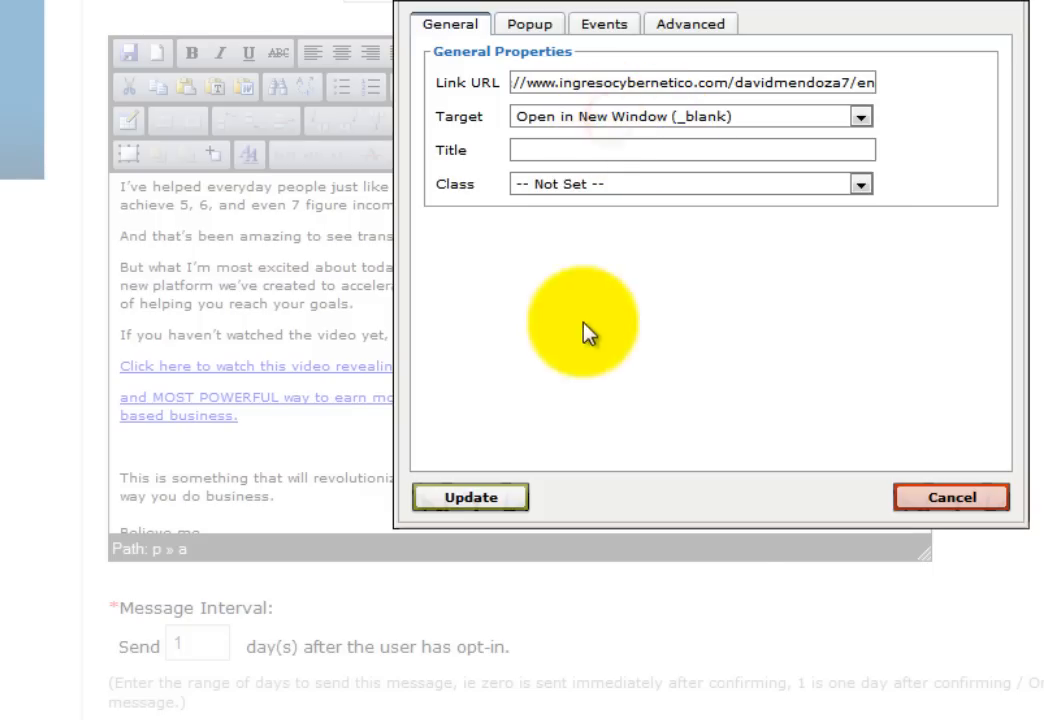
pyautogui.click(462, 498)
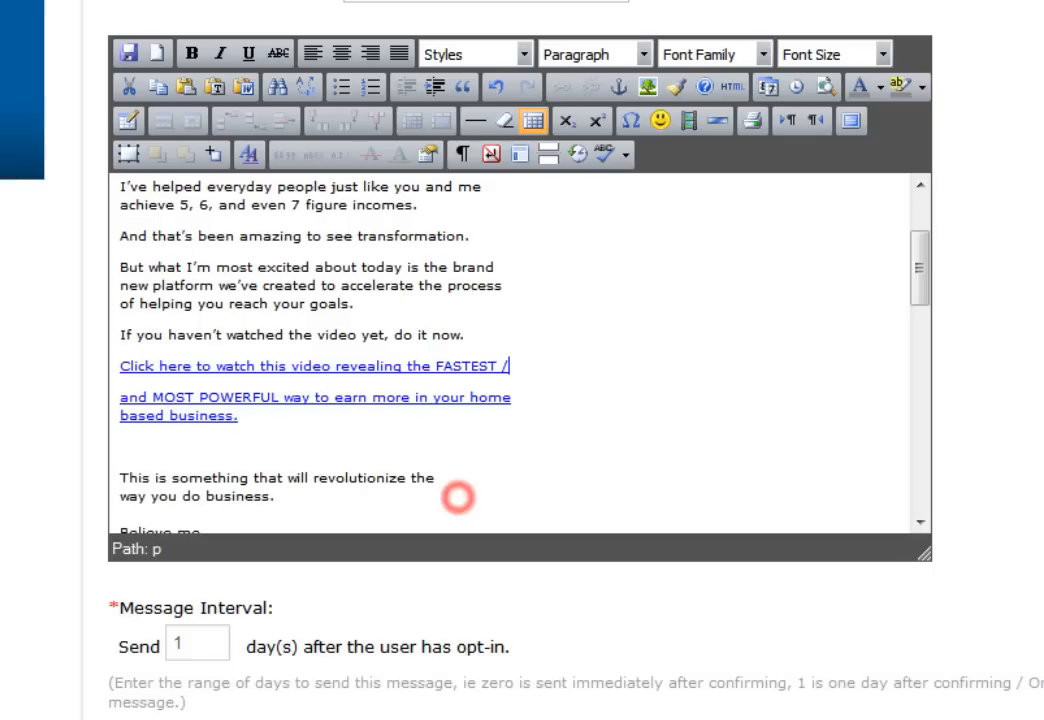
# - Inspect the first video link's properties and close them unchanged
pyautogui.click(368, 368)
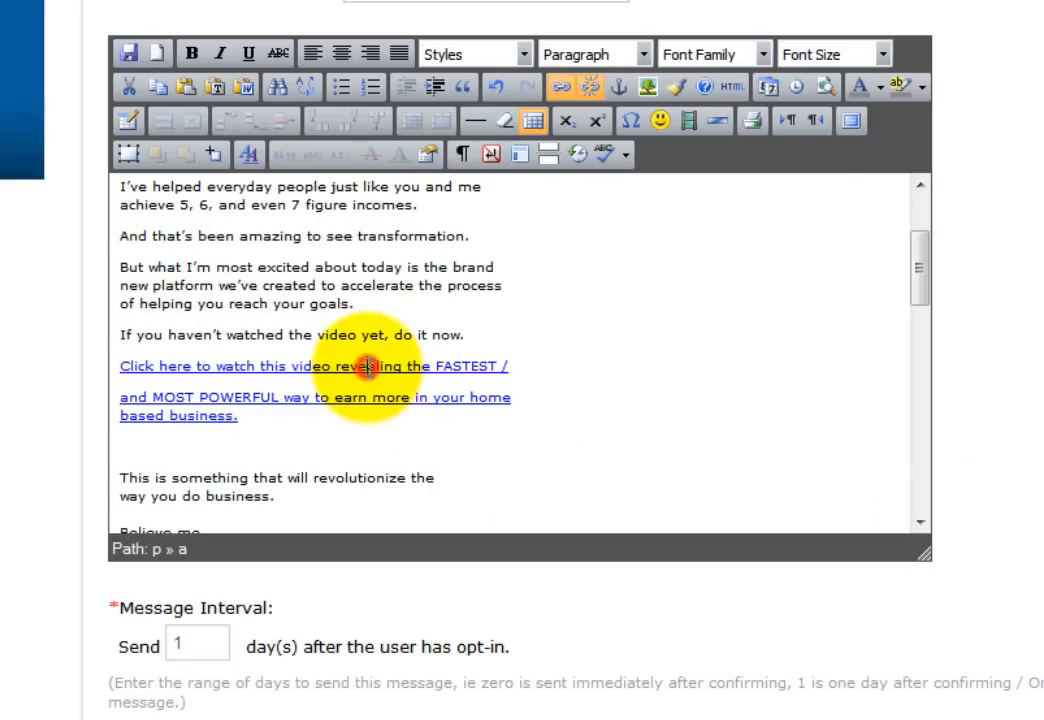
pyautogui.click(562, 88)
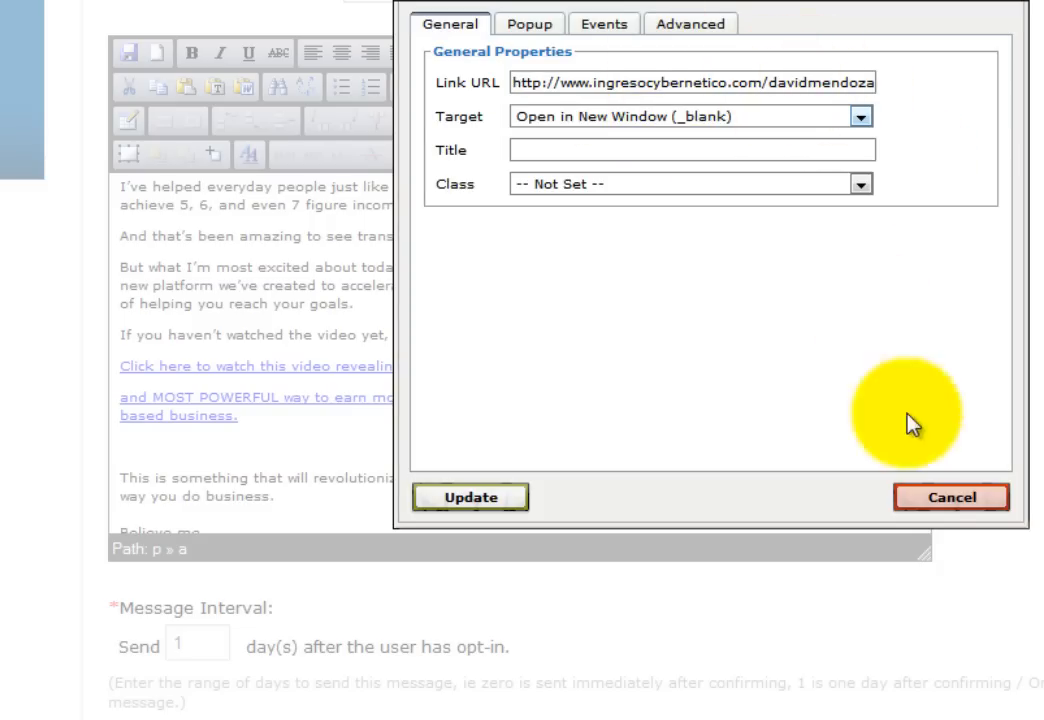
pyautogui.click(975, 496)
pyautogui.scroll(-10, 898, 366)
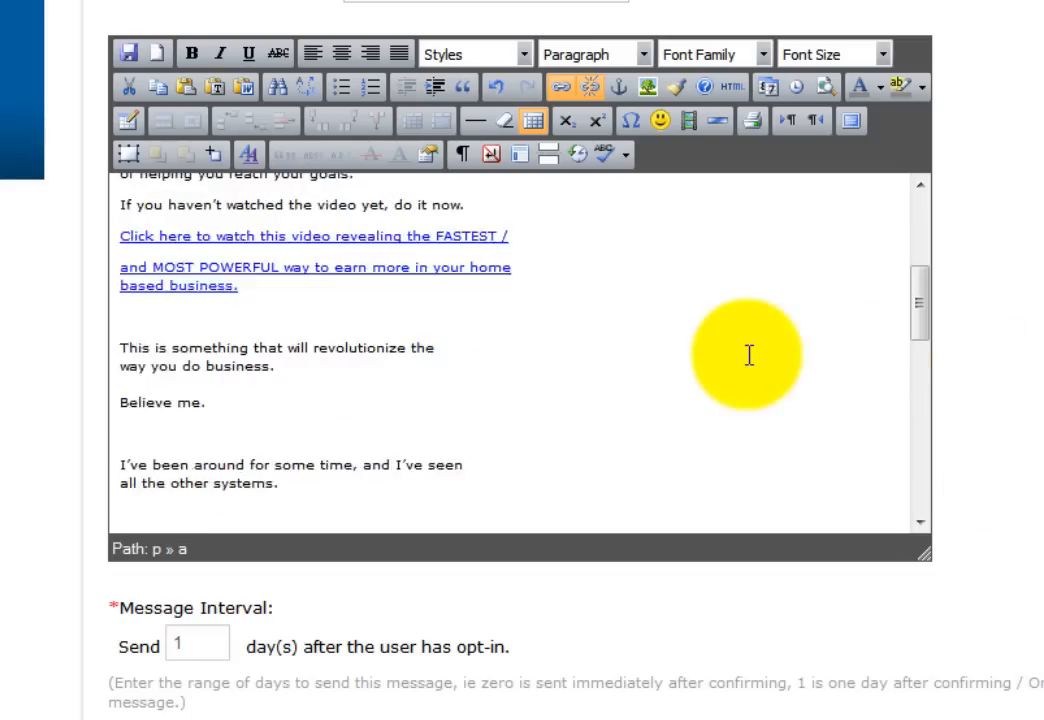
pyautogui.scroll(-3, 680, 362)
# - Link the 'So I went and created this' line to the suggested address, opening in a new window
pyautogui.click(193, 342)
pyautogui.click(561, 88)
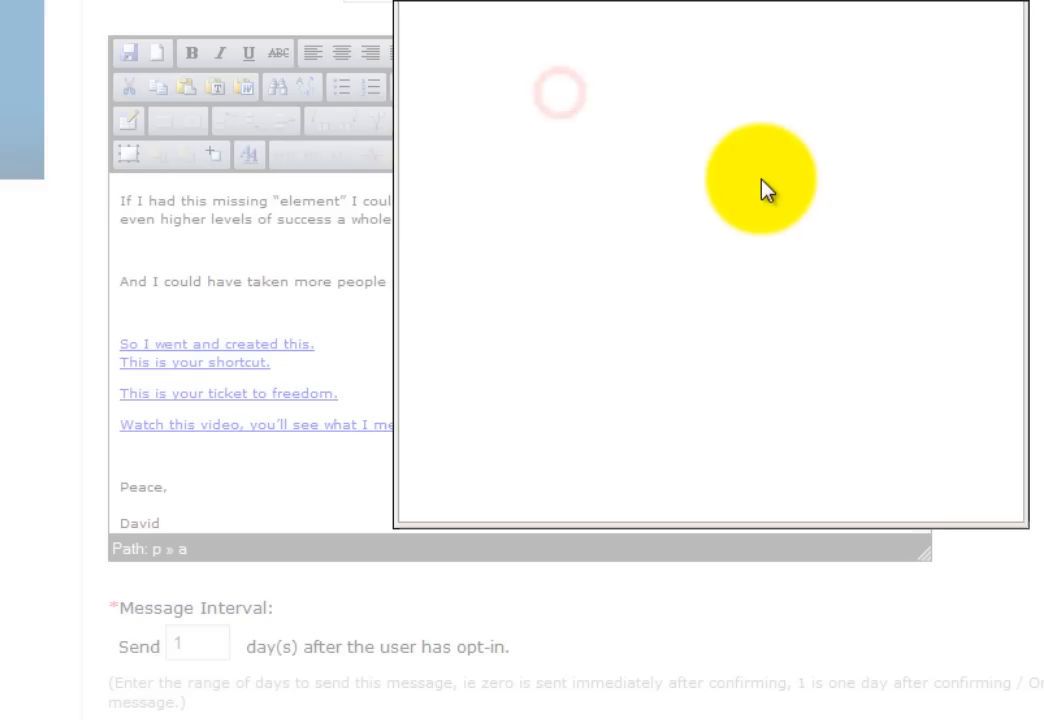
pyautogui.click(538, 84)
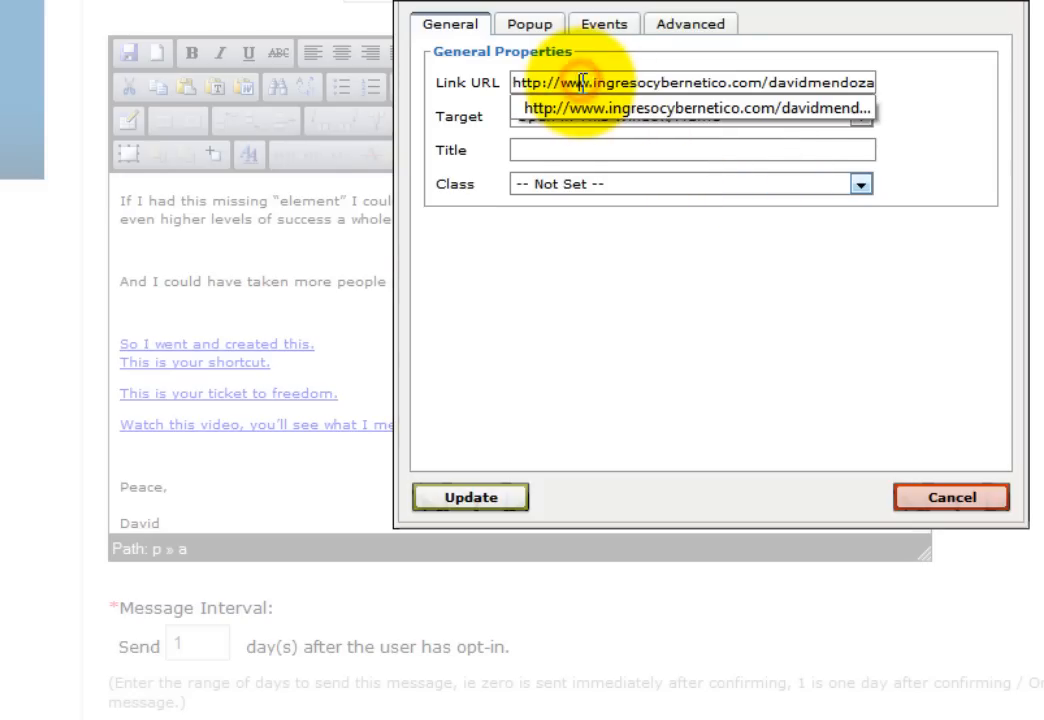
pyautogui.click(733, 106)
pyautogui.click(712, 116)
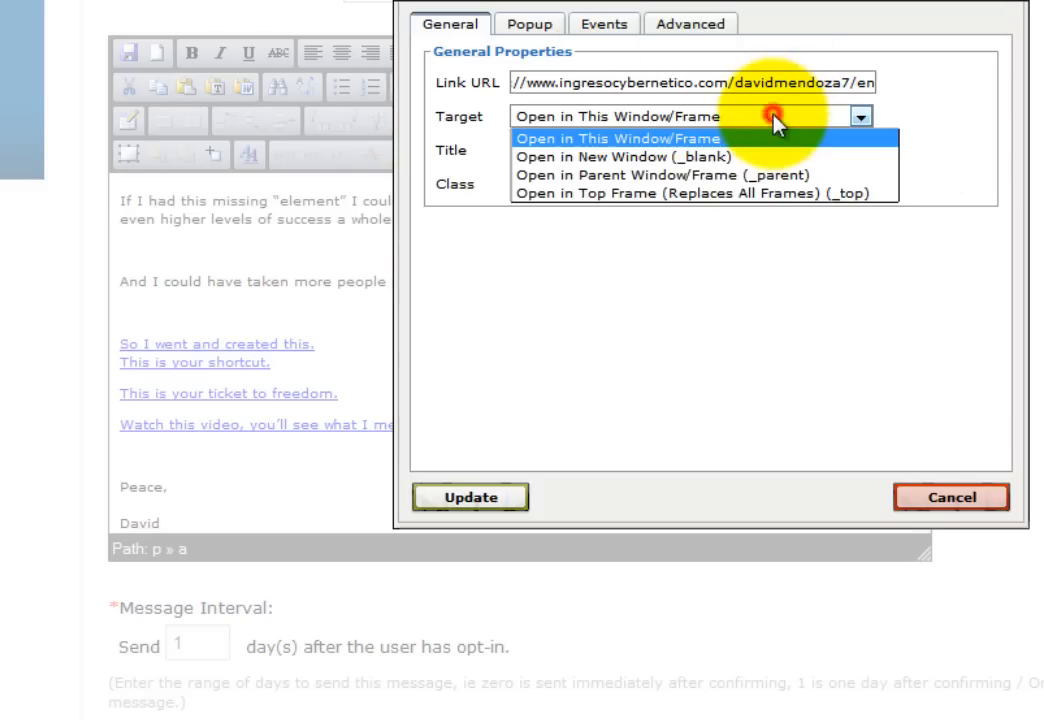
pyautogui.click(625, 157)
pyautogui.click(472, 497)
pyautogui.click(550, 368)
pyautogui.scroll(-3, 566, 368)
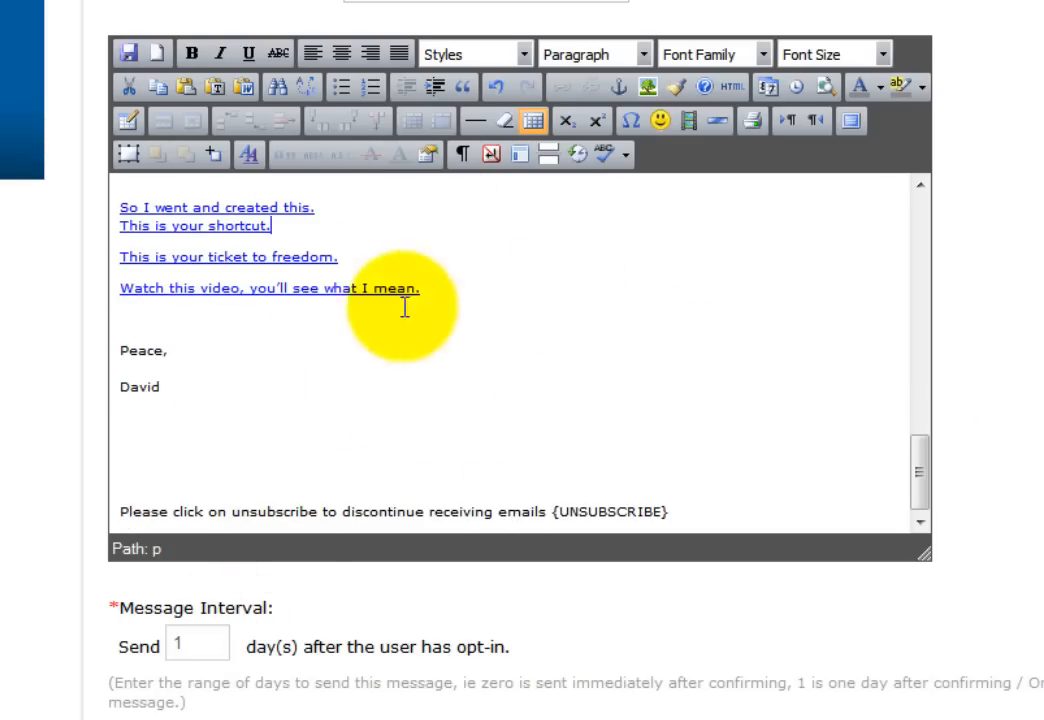
# - Change the welcome email's send delay from 1 to 0 days and save it
pyautogui.doubleClick(190, 642)
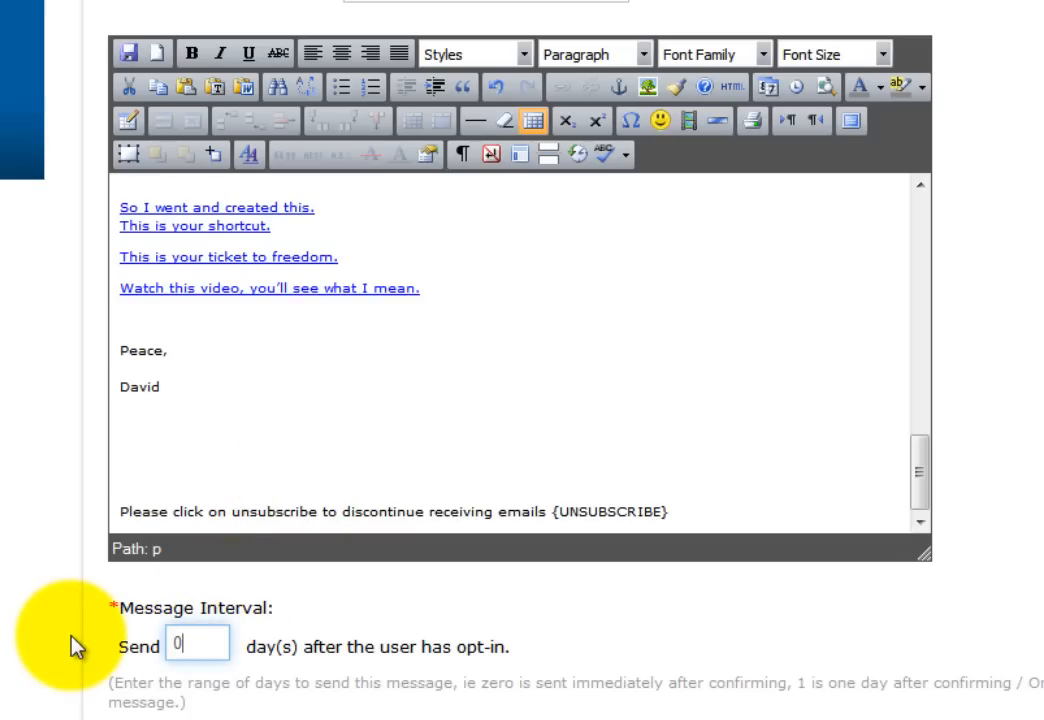
pyautogui.scroll(-3, 620, 497)
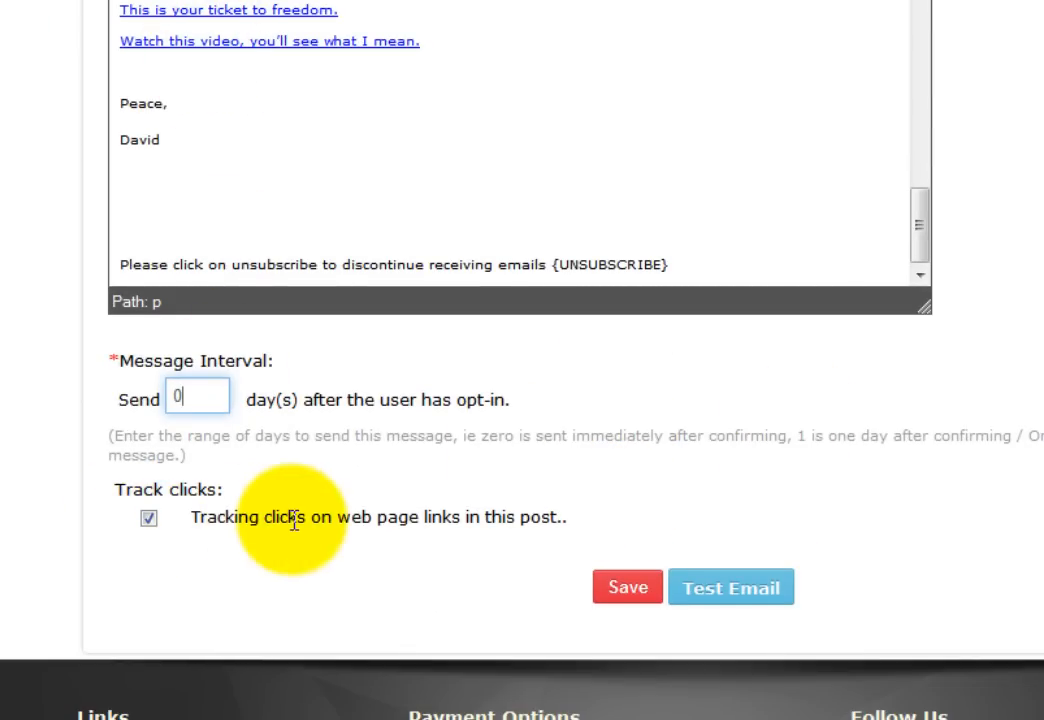
pyautogui.click(630, 590)
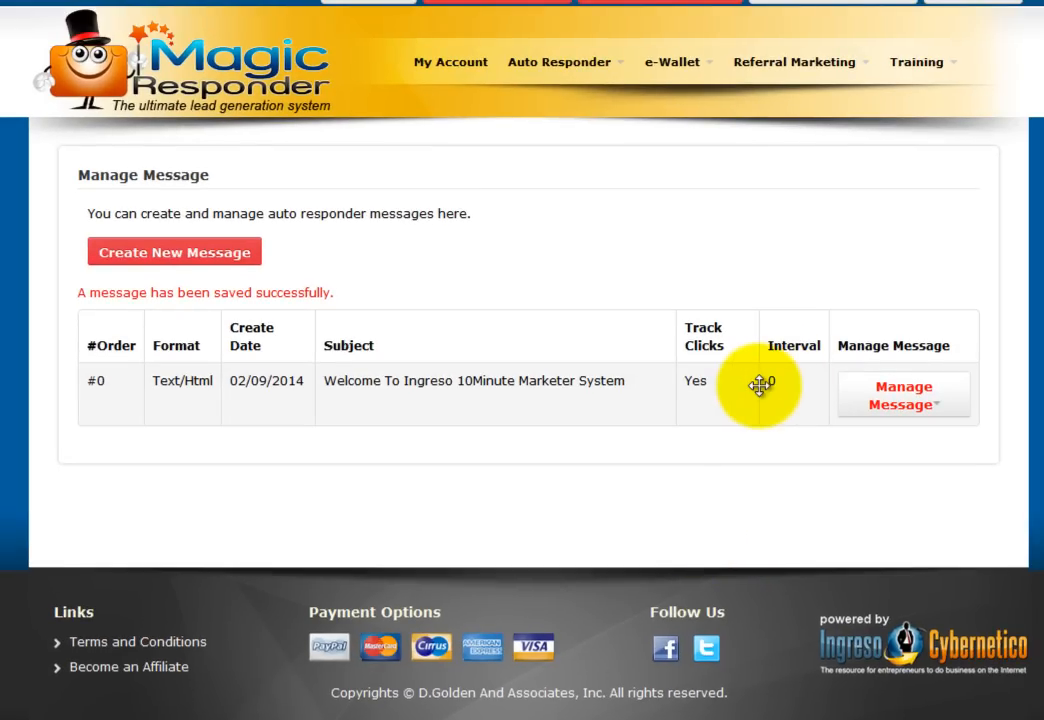
# - Start a new autoresponder message with Text/Html format
pyautogui.click(198, 256)
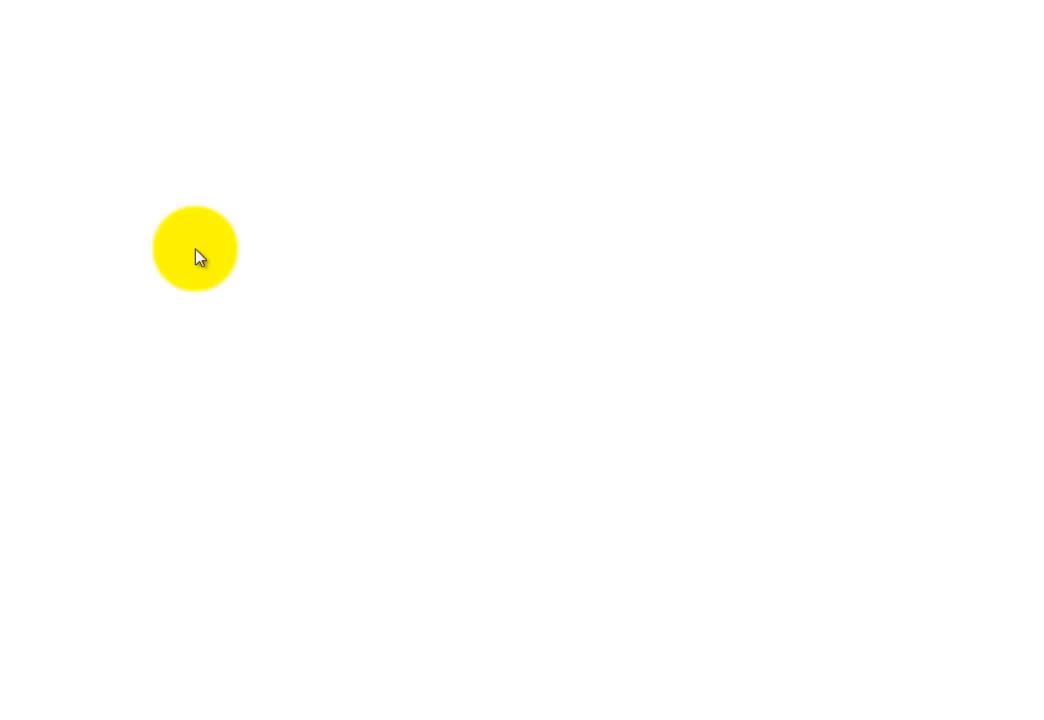
pyautogui.click(276, 268)
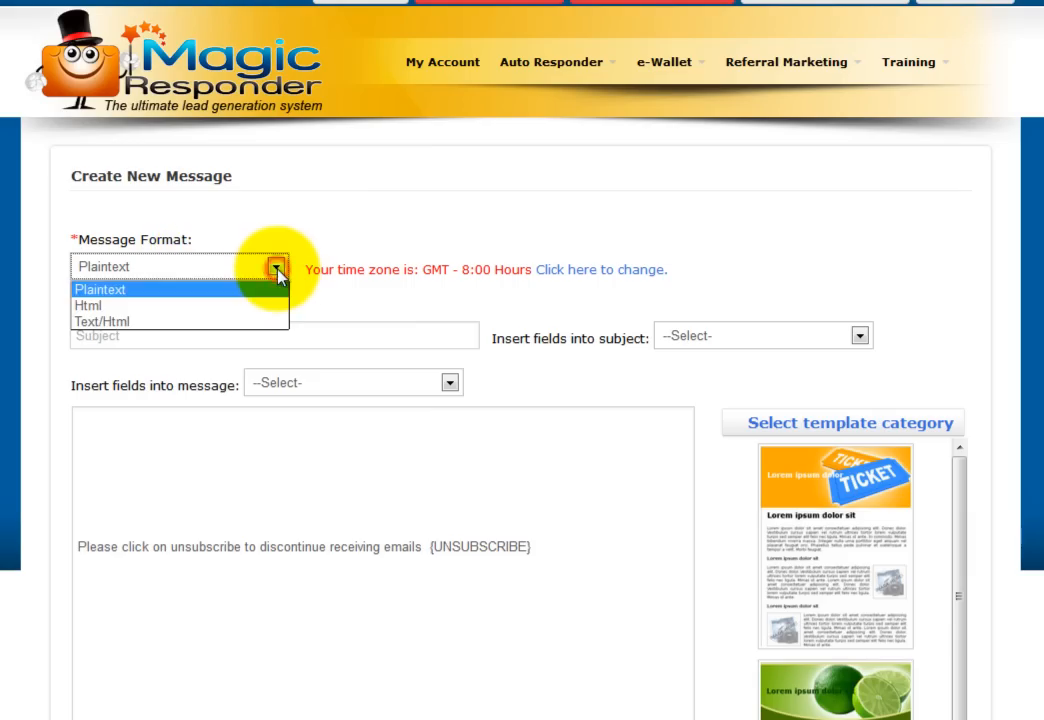
pyautogui.click(203, 322)
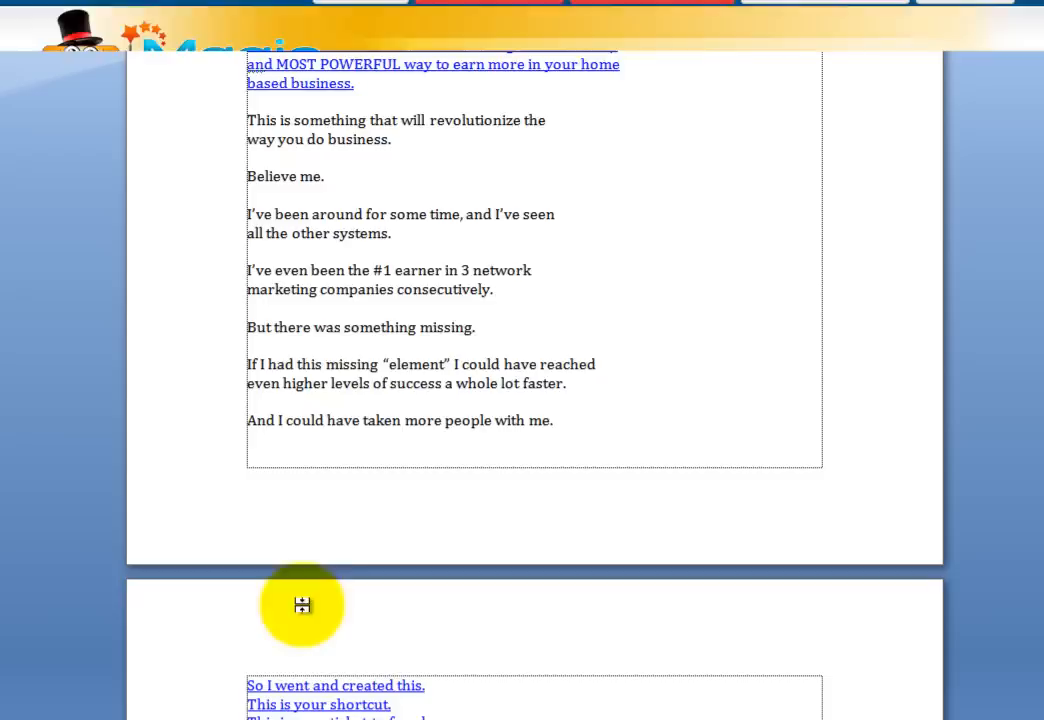
# - Copy the subject line 'Here's the shortcut I told you about' from Email #2 in Word
pyautogui.hotkey('ctrl', 'a')
pyautogui.scroll(-12, 482, 242)
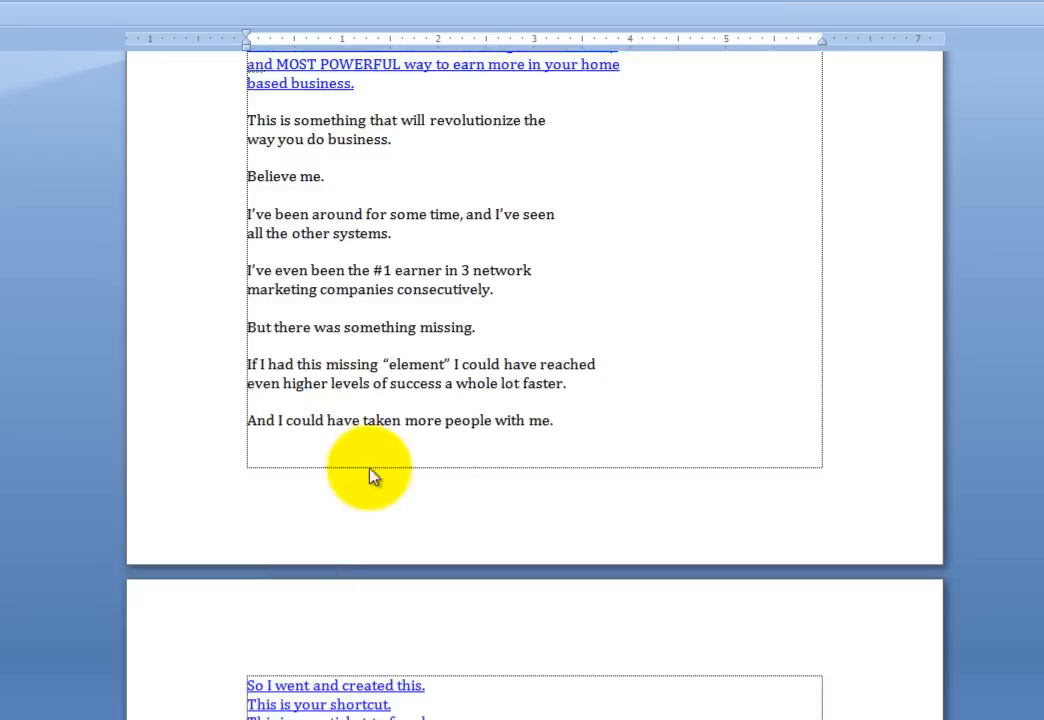
pyautogui.scroll(-10, 497, 235)
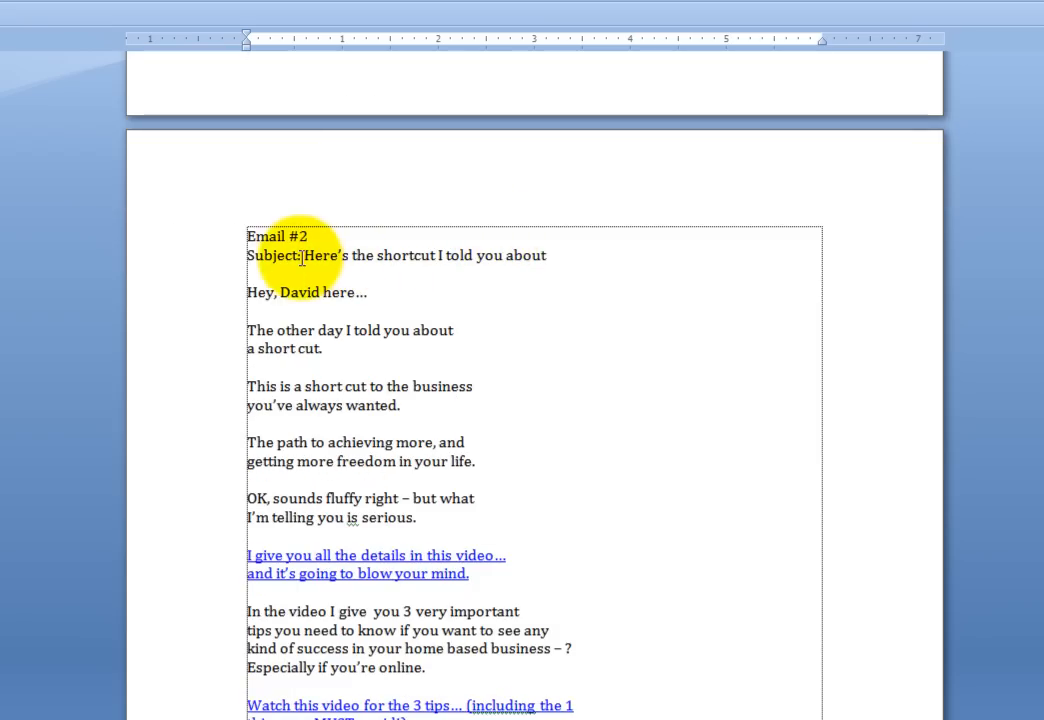
pyautogui.moveTo(308, 256); pyautogui.dragTo(592, 280)
pyautogui.hotkey('ctrl', 'c')
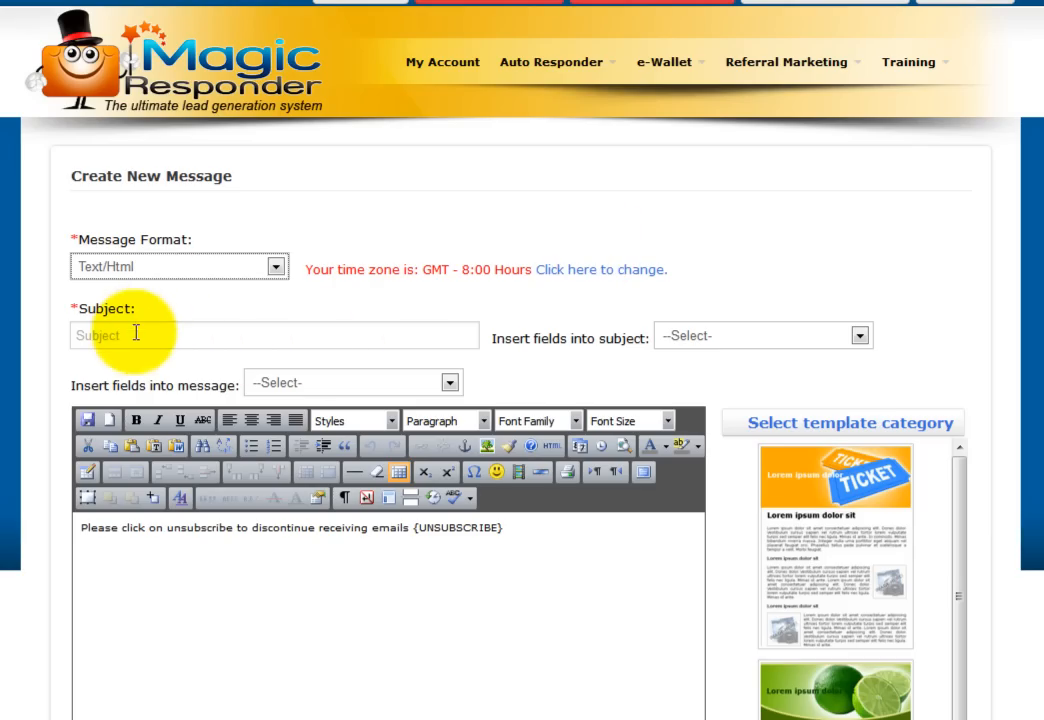
pyautogui.click(133, 334)
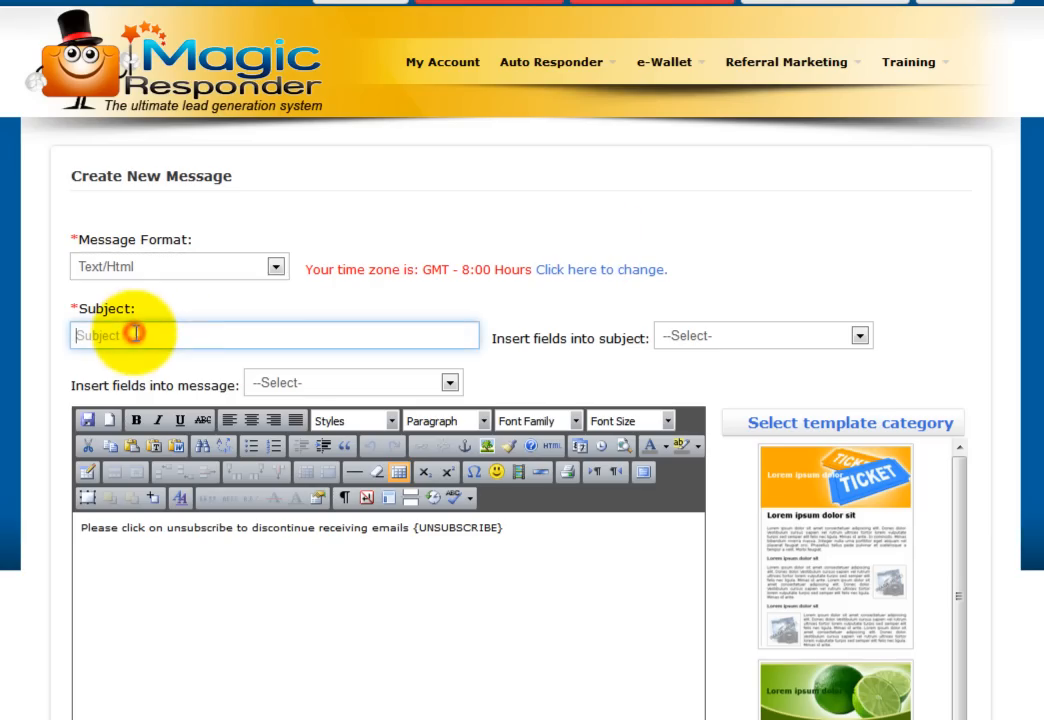
# - Paste 'Here's the shortcut I told you about' as the subject and insert blank lines before the unsubscribe text
pyautogui.hotkey('ctrl', 'v')
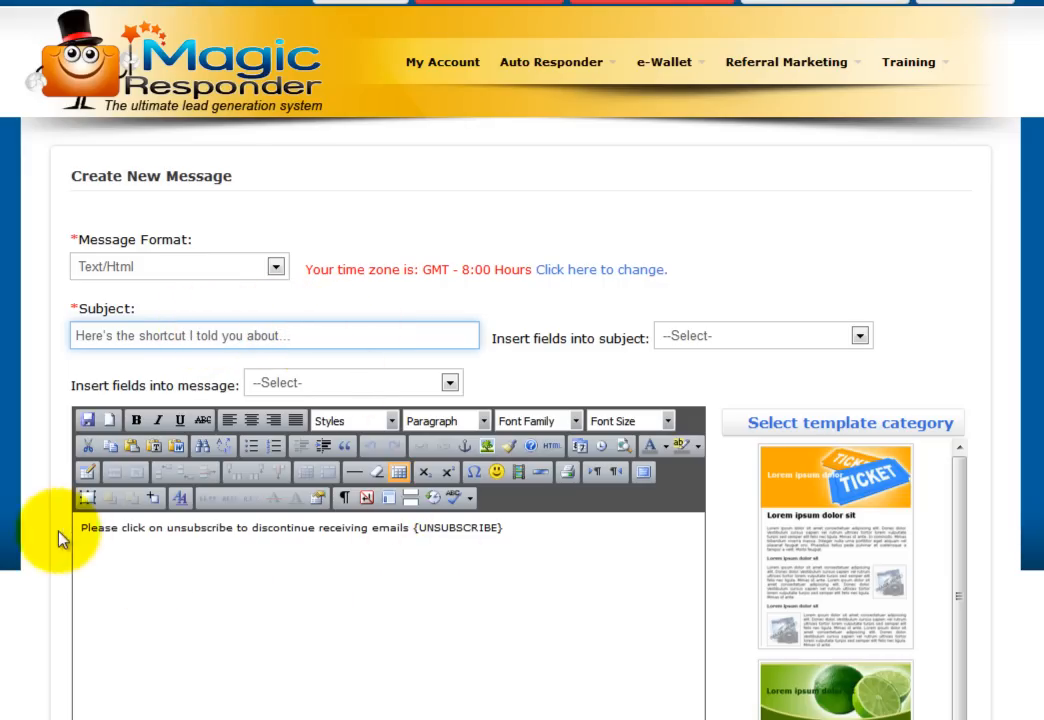
pyautogui.click(83, 527)
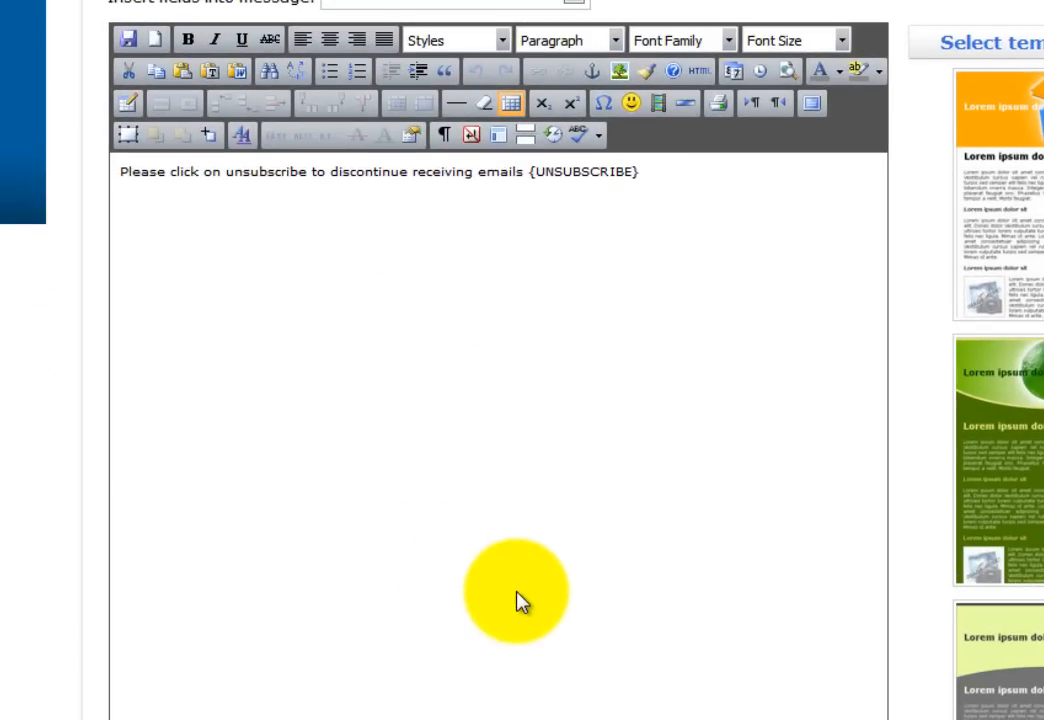
pyautogui.press('Return')
pyautogui.press('Return')
pyautogui.press('Return')
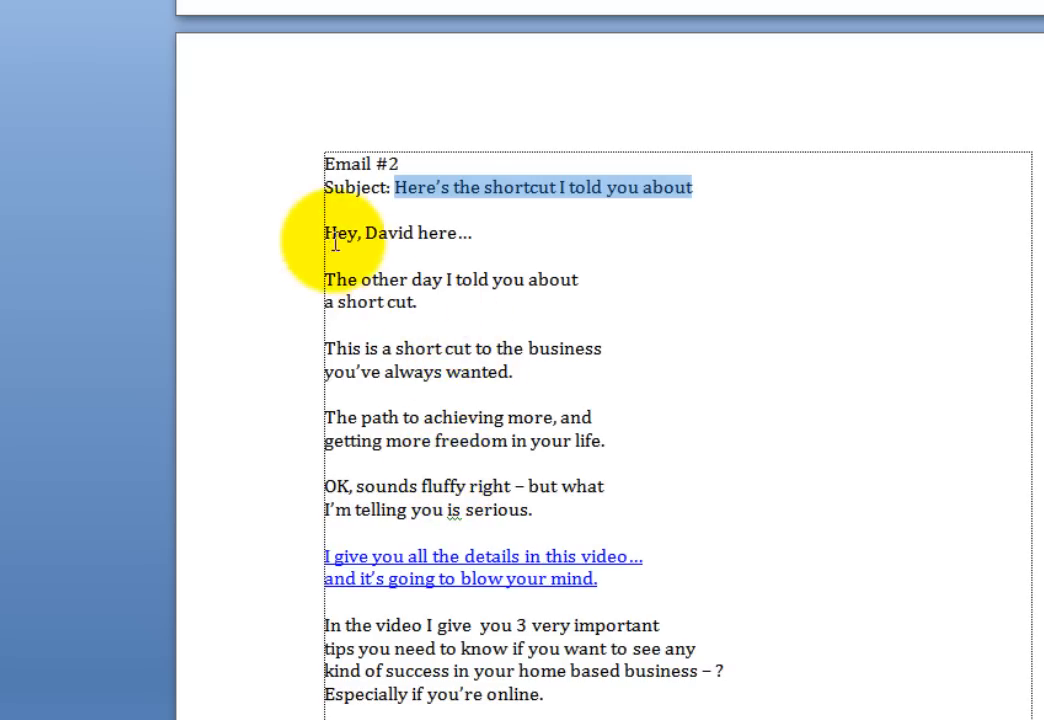
# - Copy the Email #2 body in Word, from the greeting through the video tips
pyautogui.moveTo(324, 231); pyautogui.dragTo(367, 718)
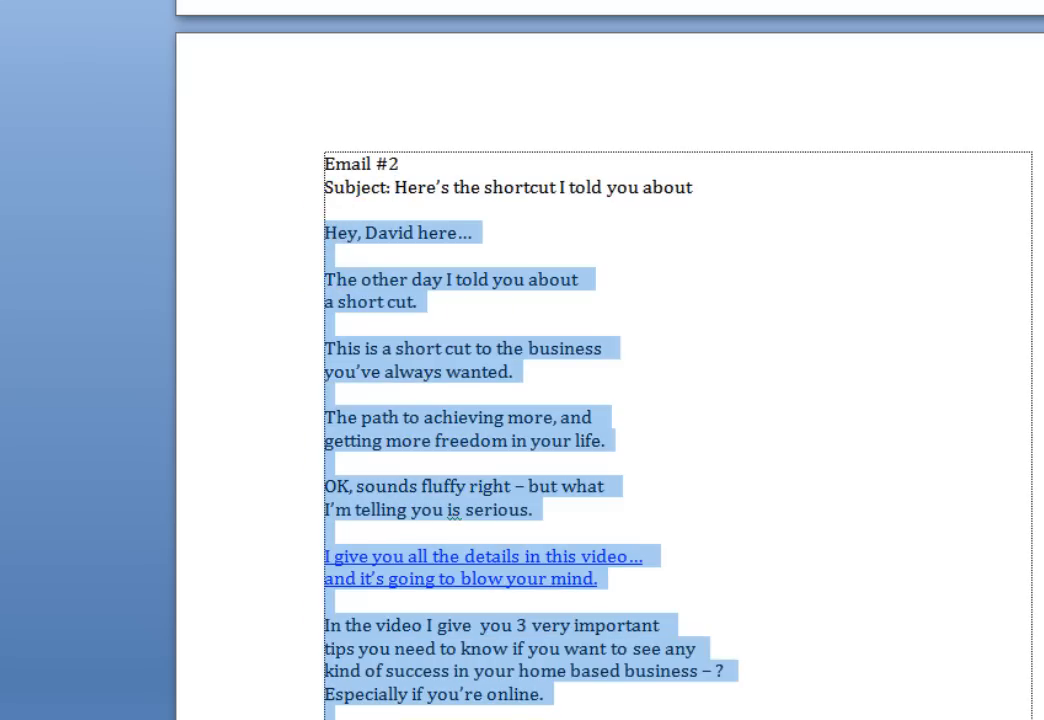
pyautogui.rightClick(440, 364)
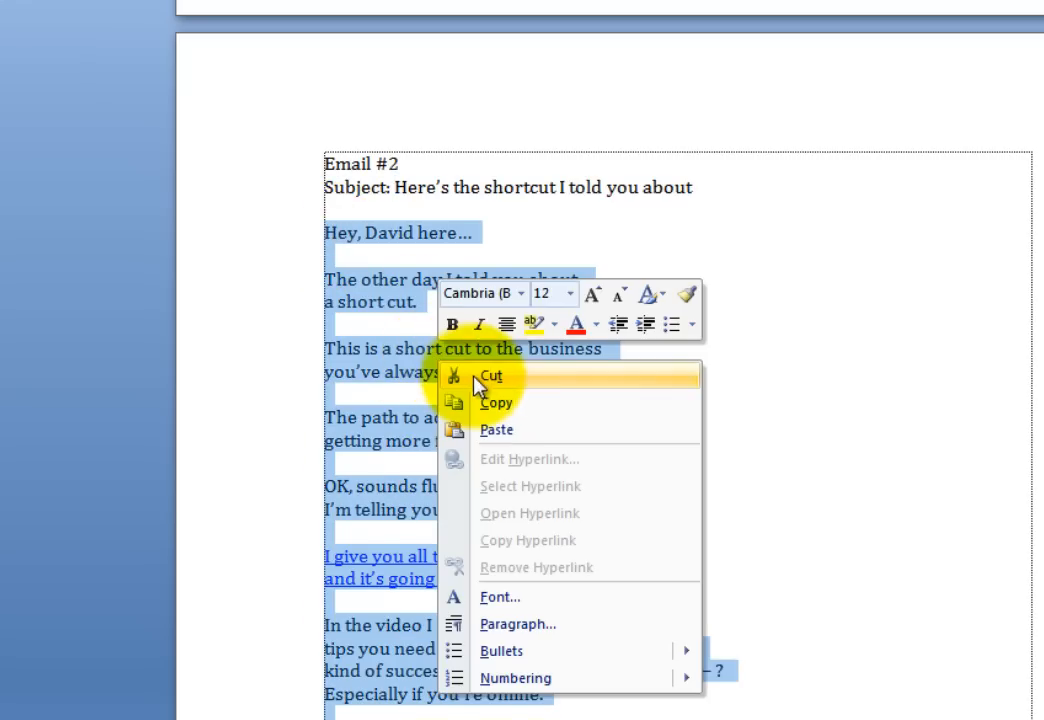
pyautogui.click(512, 403)
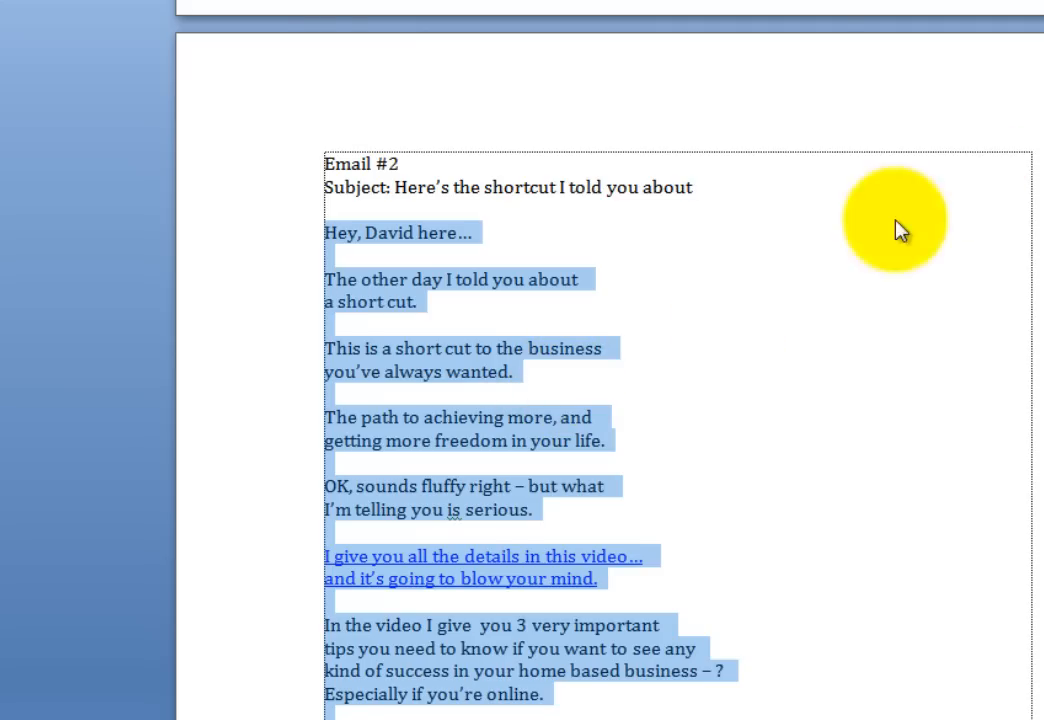
pyautogui.hotkey('alt', 'Tab')
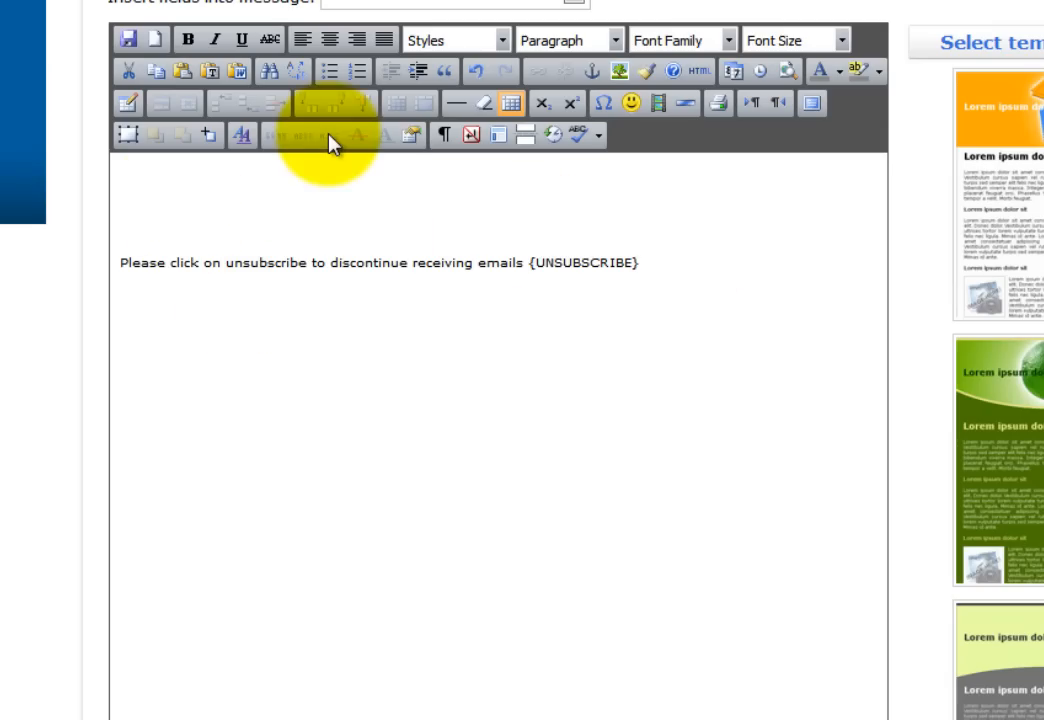
# - Paste the Email #2 text and remove blank lines from the greeting through 'your life.'
pyautogui.hotkey('ctrl', 'v')
pyautogui.click(320, 168)
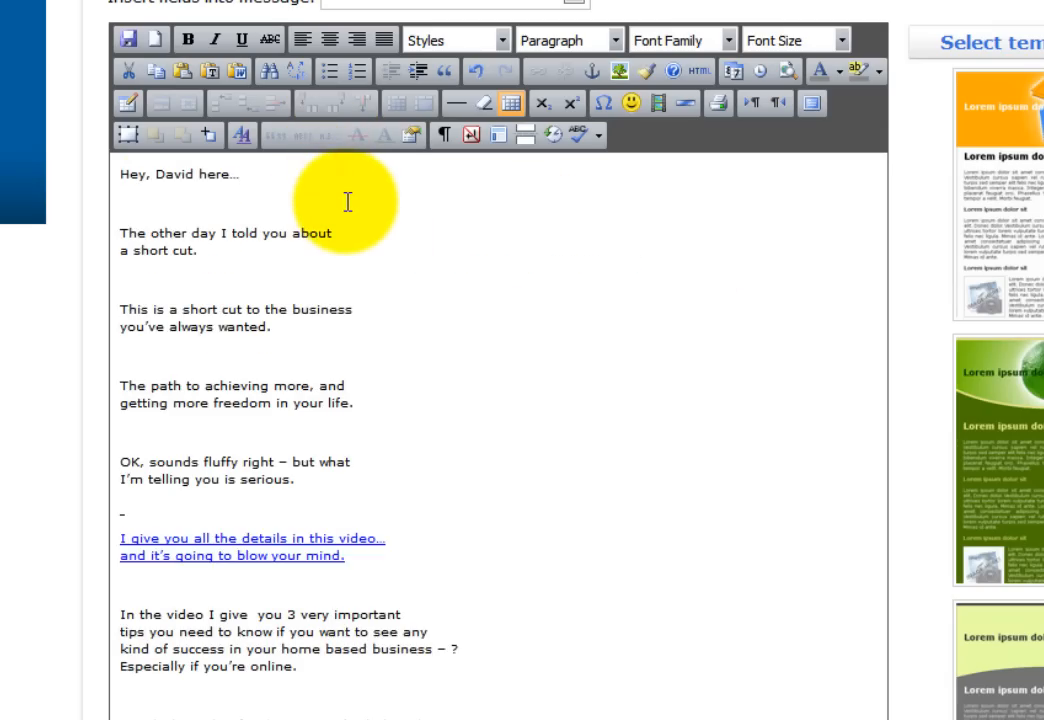
pyautogui.press('Delete')
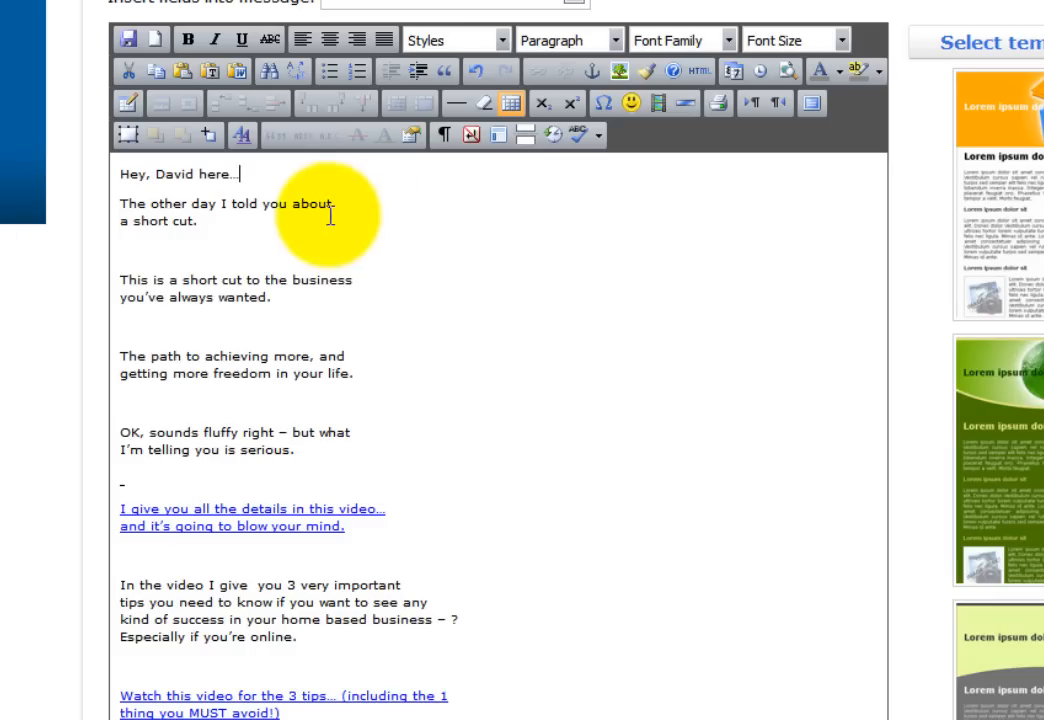
pyautogui.click(262, 205)
pyautogui.click(254, 218)
pyautogui.press('Delete')
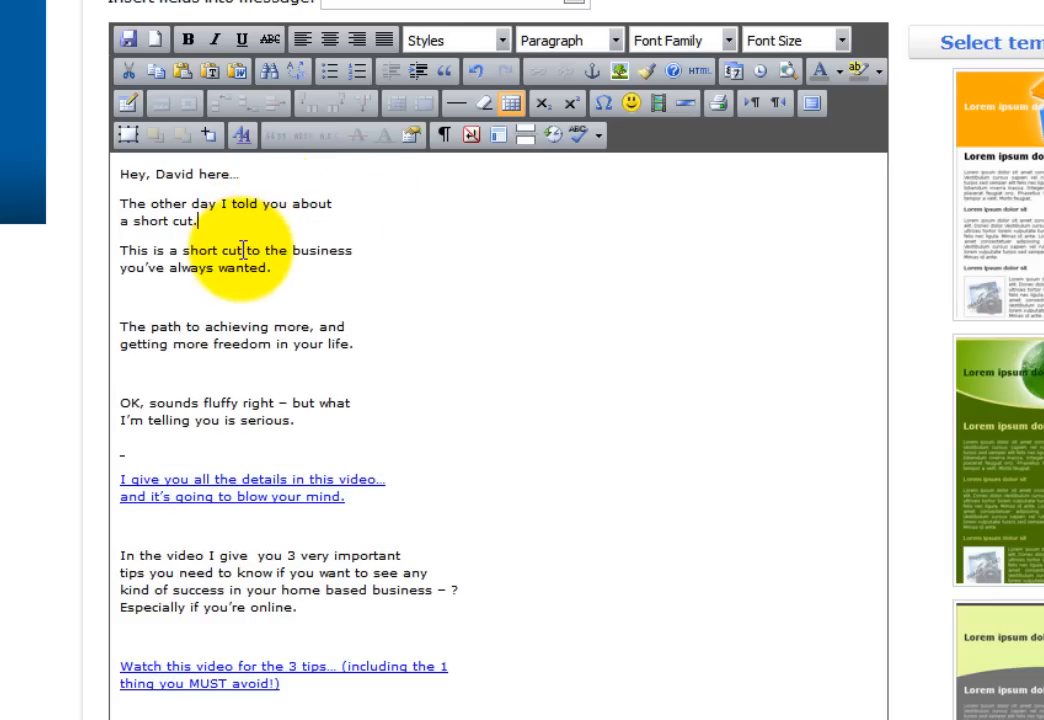
pyautogui.click(300, 267)
pyautogui.press('Delete')
pyautogui.click(352, 316)
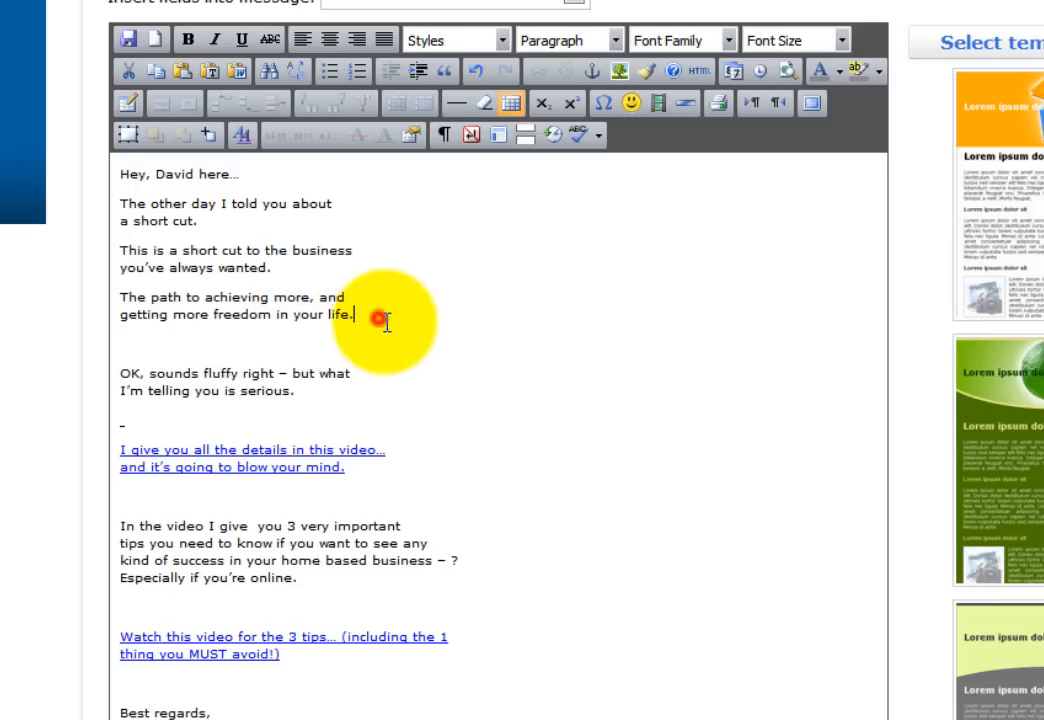
pyautogui.press('Delete')
# - Remove the remaining blank lines around both links down to 'Best regards,' and the signature
pyautogui.click(340, 368)
pyautogui.press('Delete')
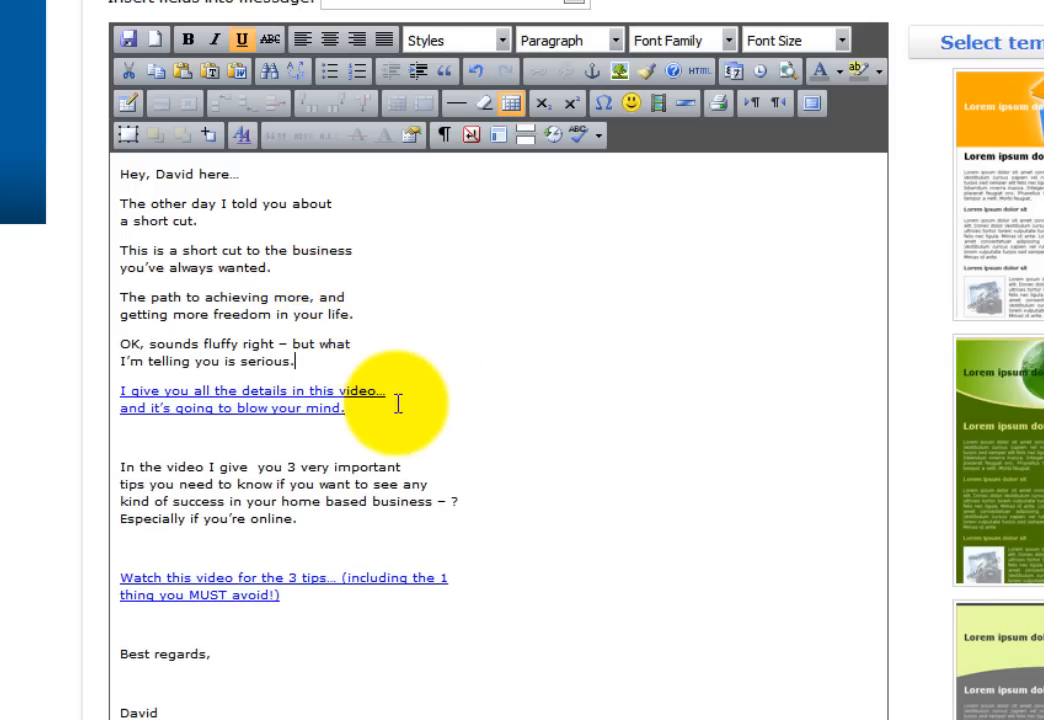
pyautogui.click(376, 415)
pyautogui.press('Delete')
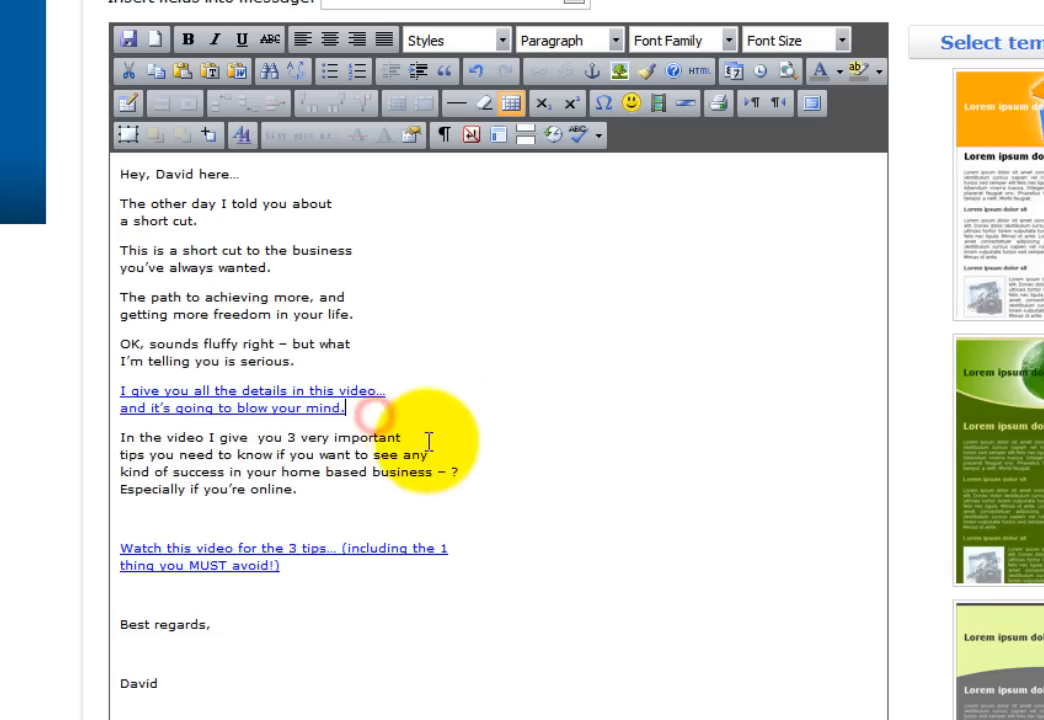
pyautogui.click(347, 497)
pyautogui.press('Delete')
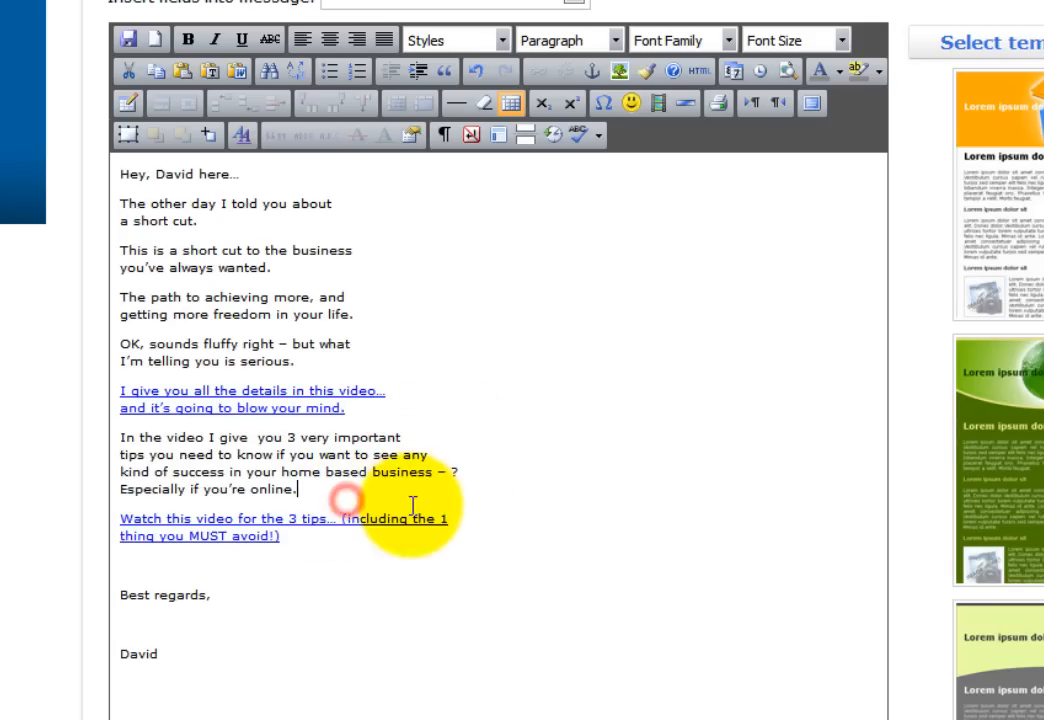
pyautogui.click(333, 545)
pyautogui.press('Delete')
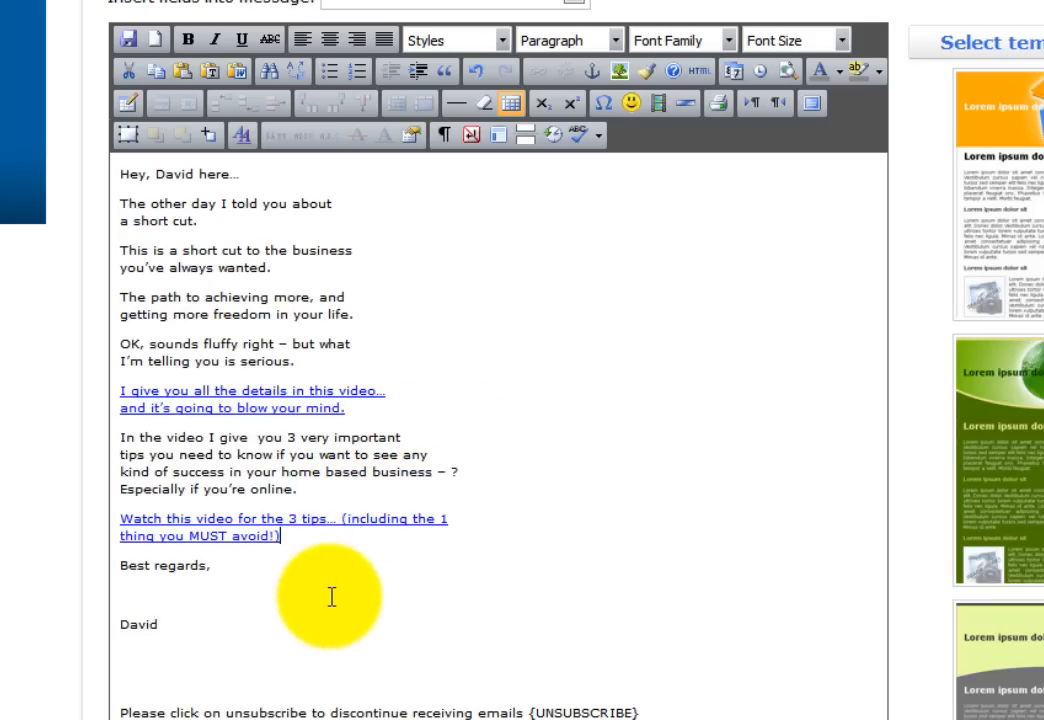
pyautogui.click(250, 570)
pyautogui.press('Delete')
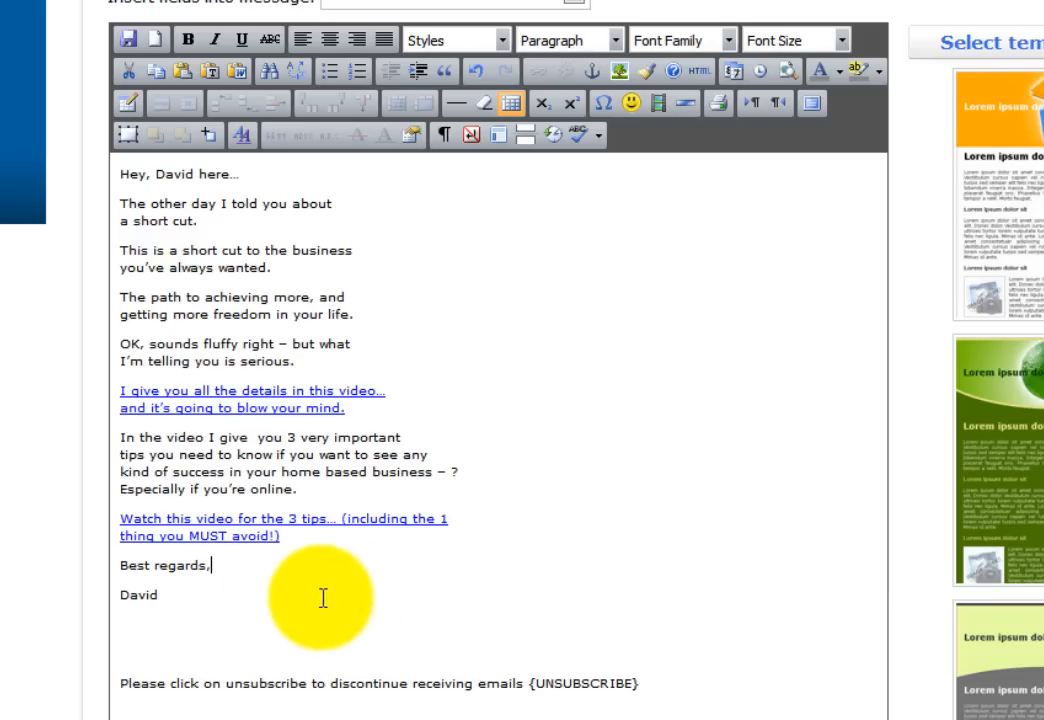
pyautogui.click(226, 624)
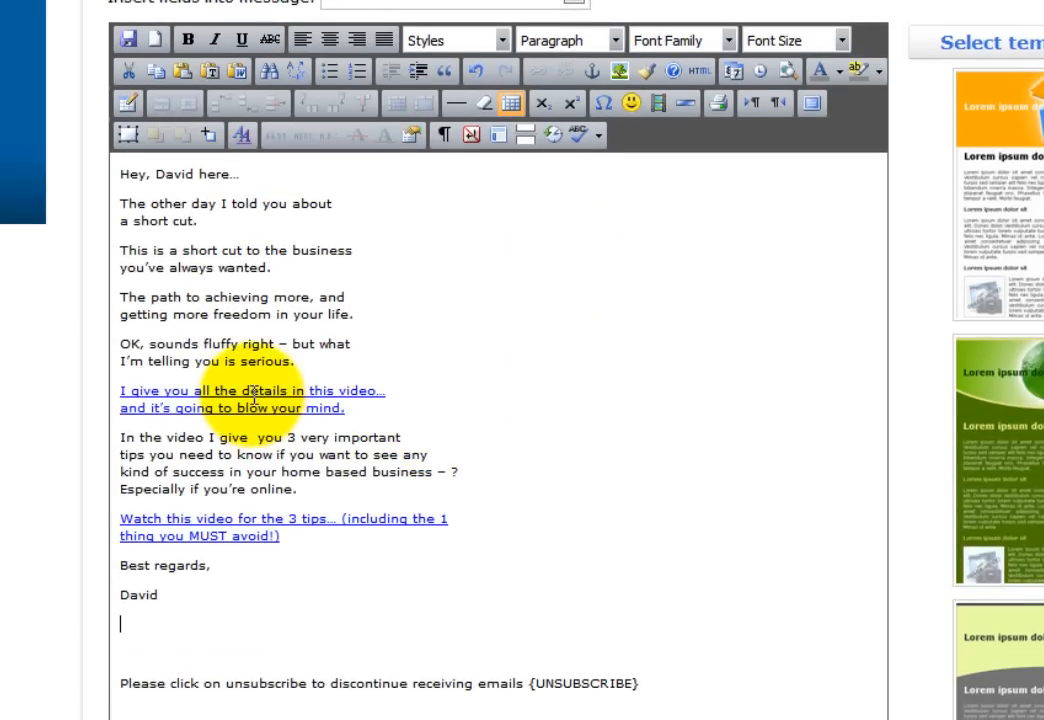
# - Set the first video link to open in a new window (_blank)
pyautogui.click(250, 393)
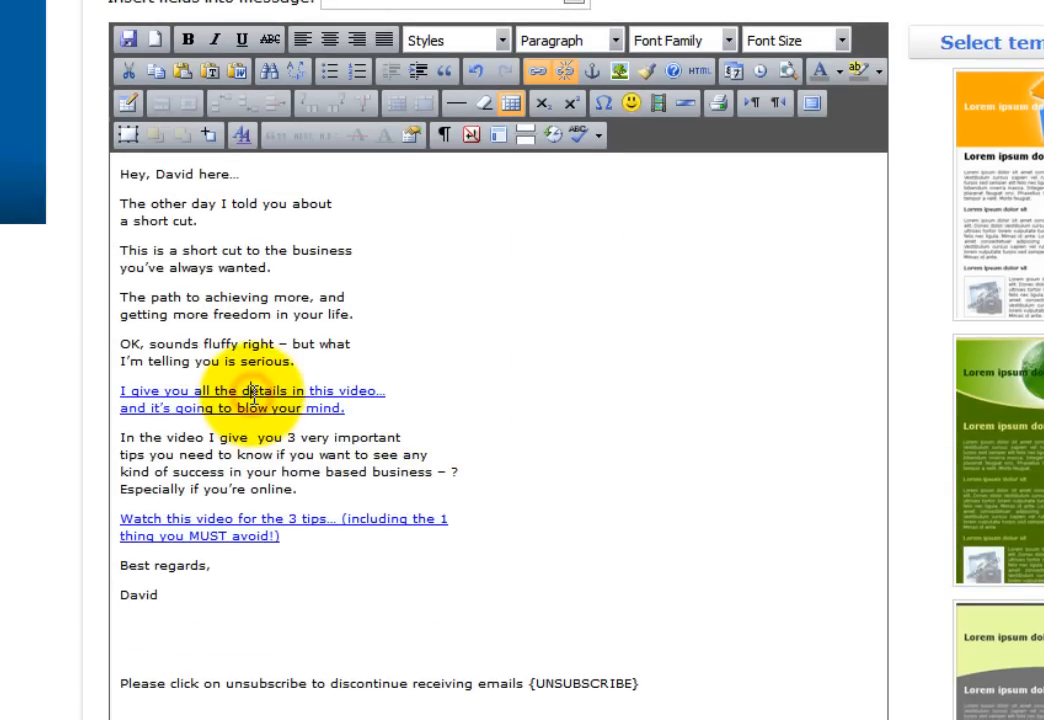
pyautogui.click(538, 76)
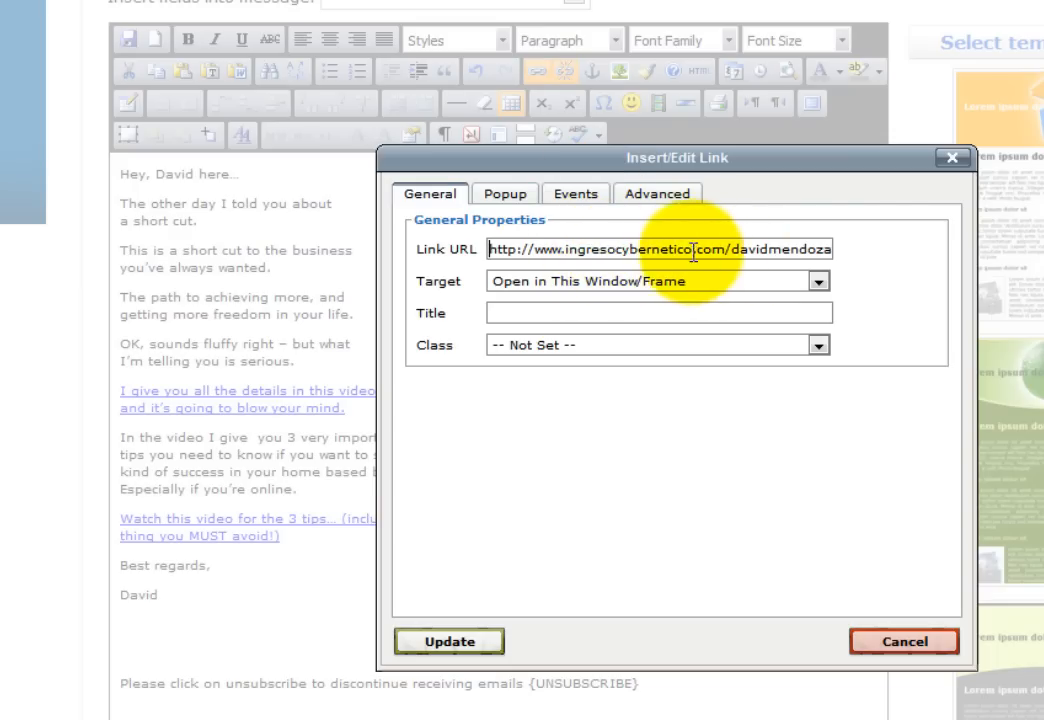
pyautogui.click(645, 284)
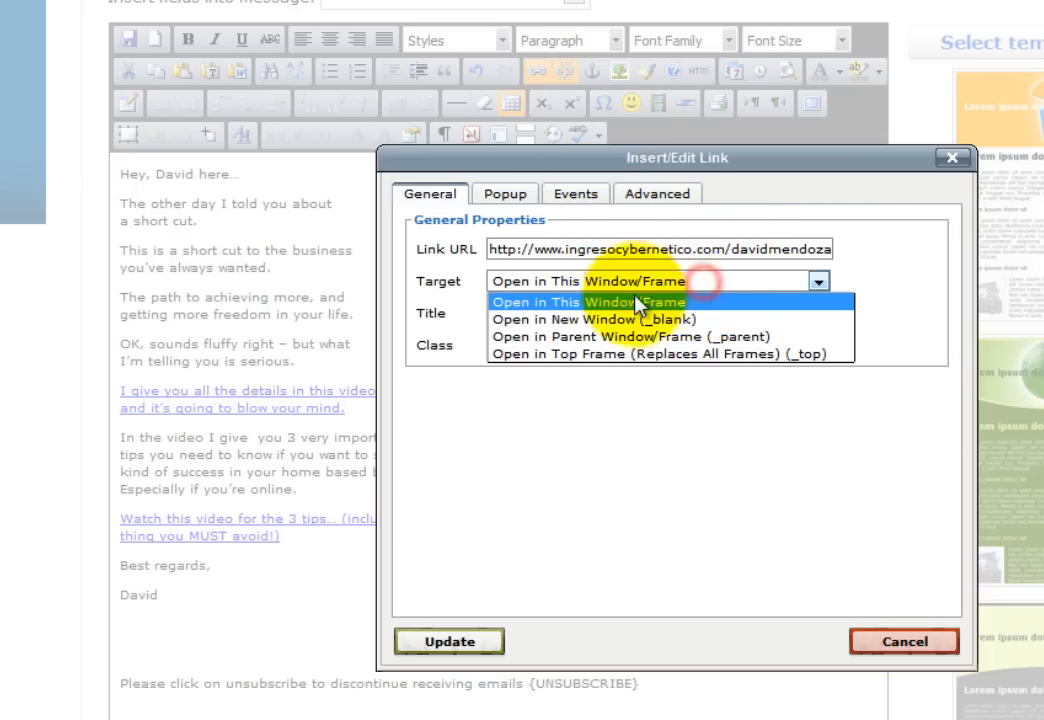
pyautogui.click(612, 320)
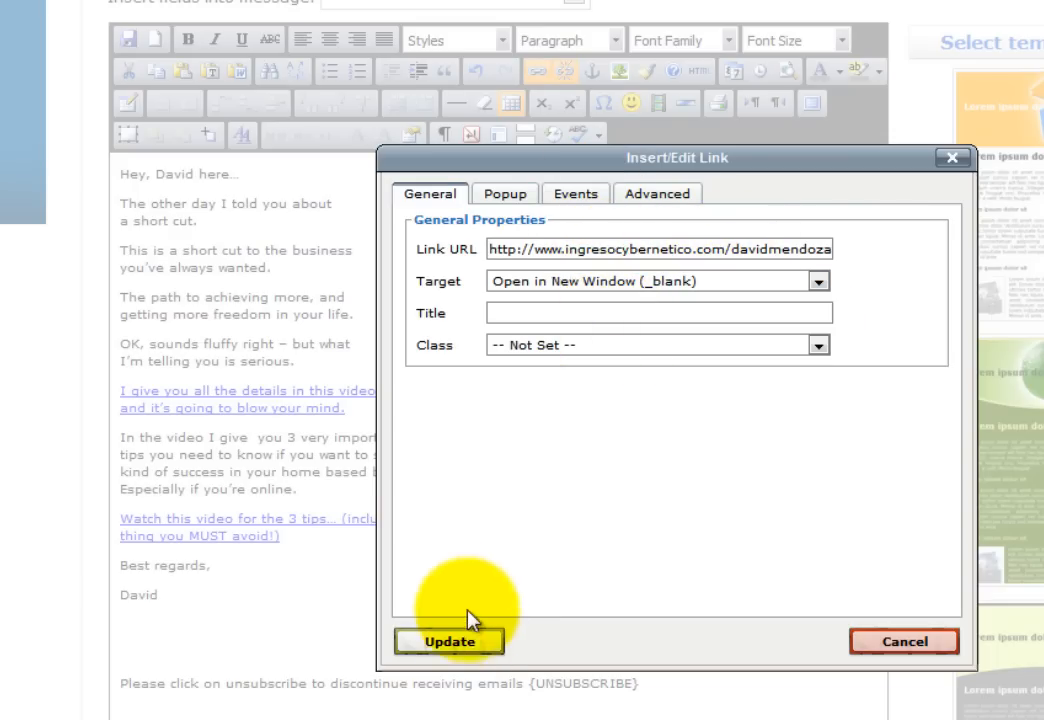
pyautogui.click(470, 641)
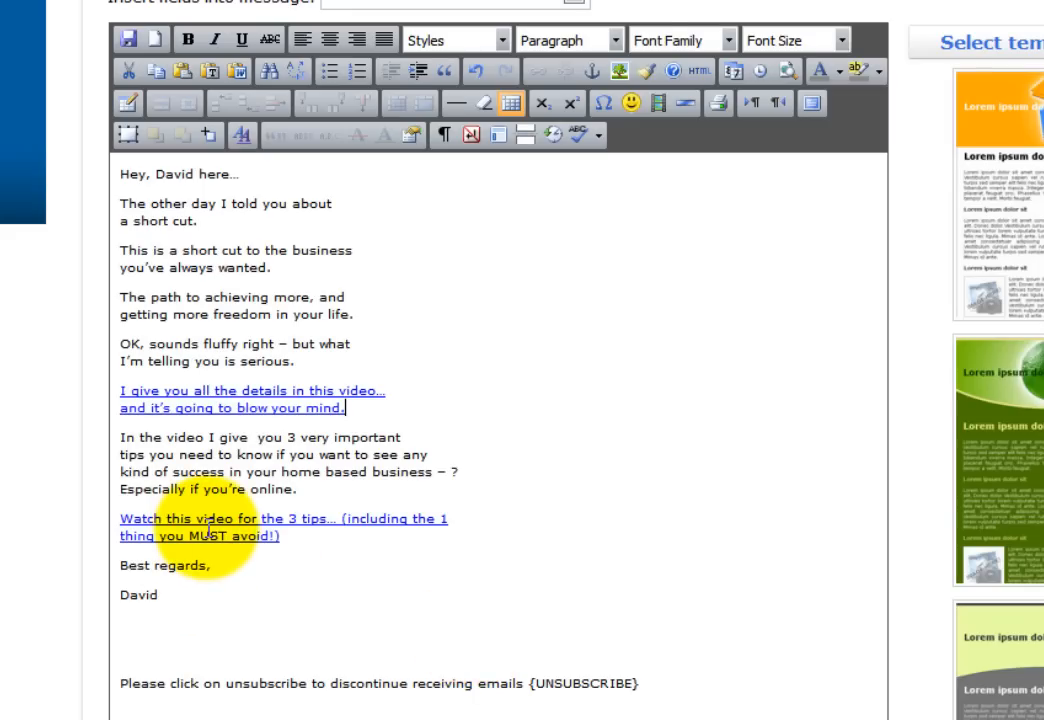
# - Set the 'Watch this video' link to open in a new window (_blank)
pyautogui.click(202, 522)
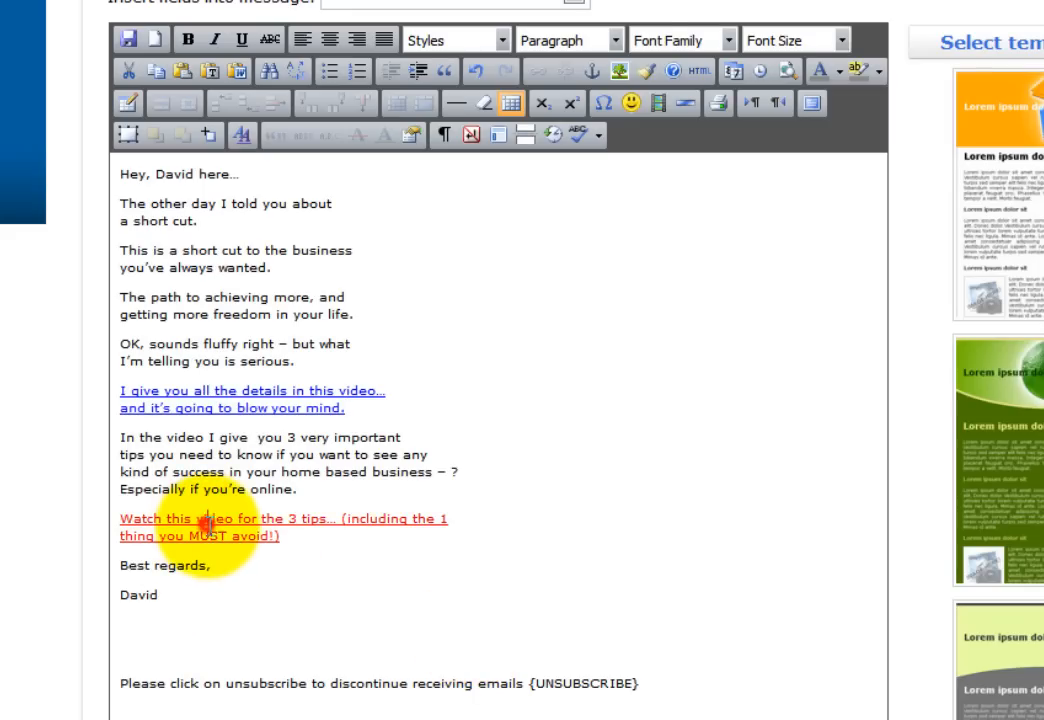
pyautogui.click(548, 82)
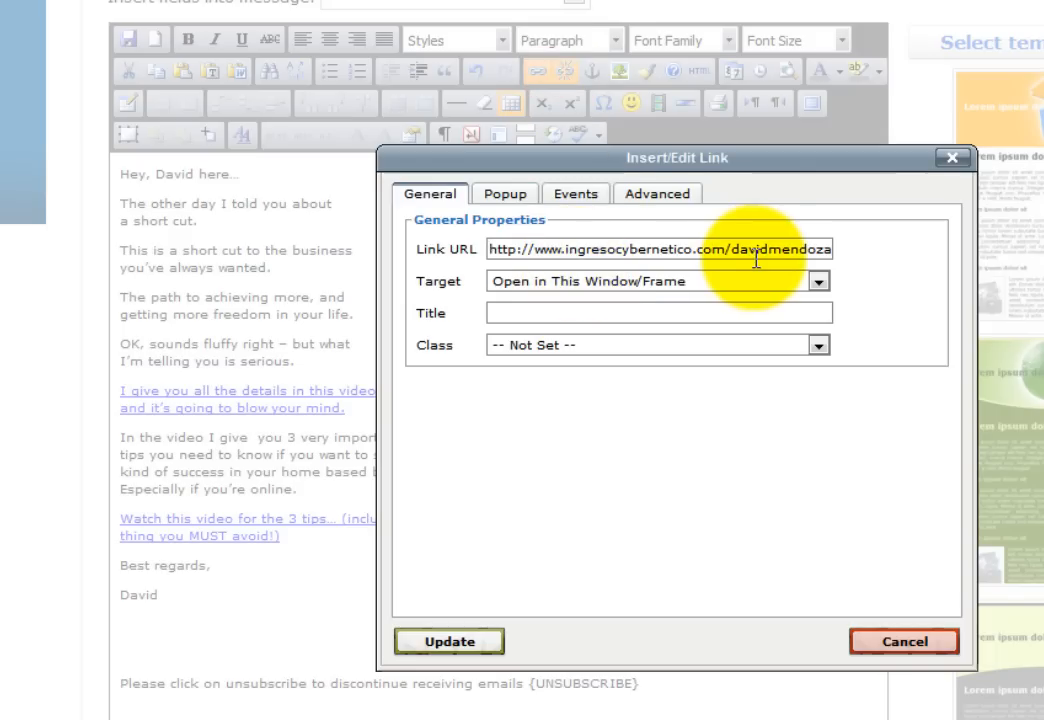
pyautogui.click(590, 280)
pyautogui.click(590, 318)
pyautogui.click(447, 640)
pyautogui.scroll(-6, 760, 480)
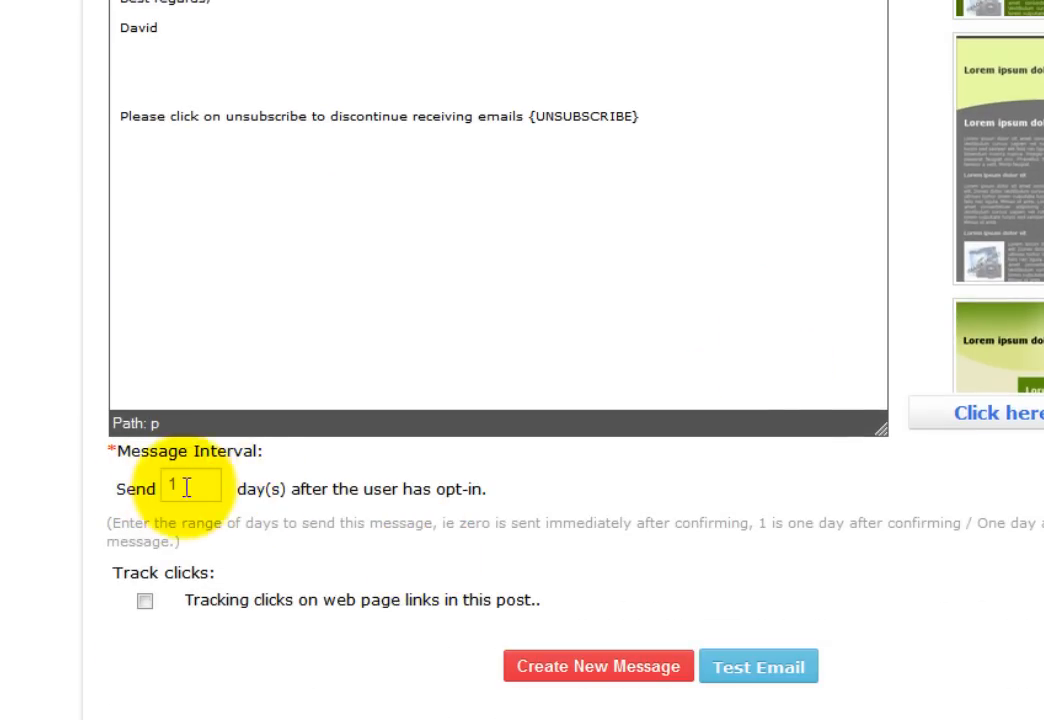
# - Turn on click tracking and save the follow-up email with its 1-day send interval
pyautogui.click(145, 600)
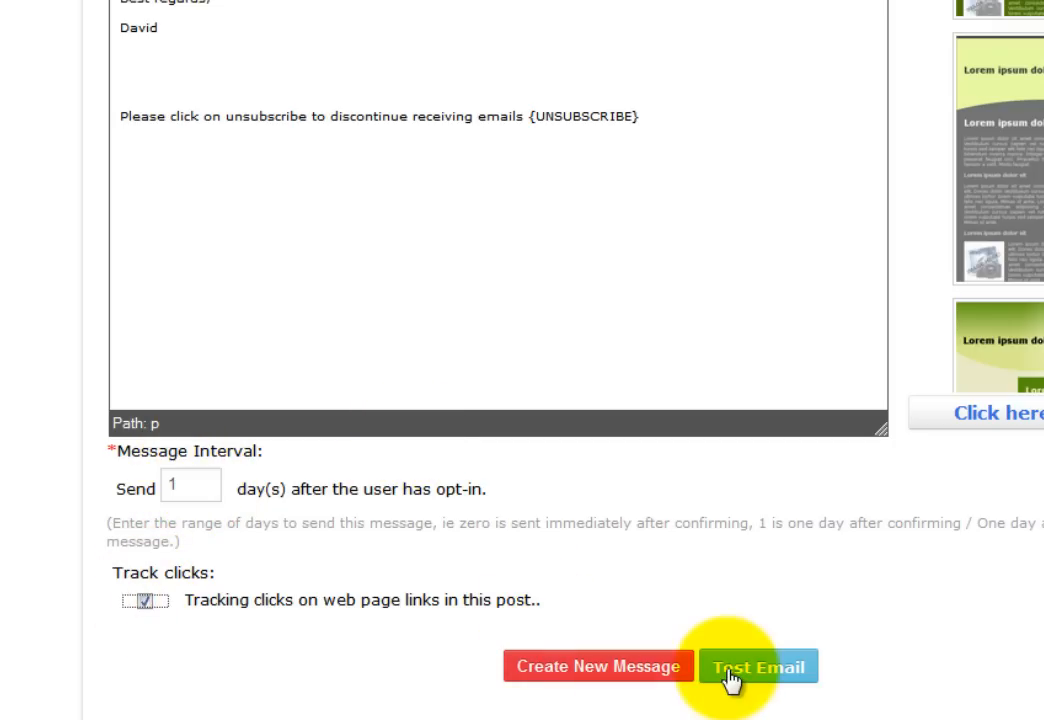
pyautogui.click(648, 680)
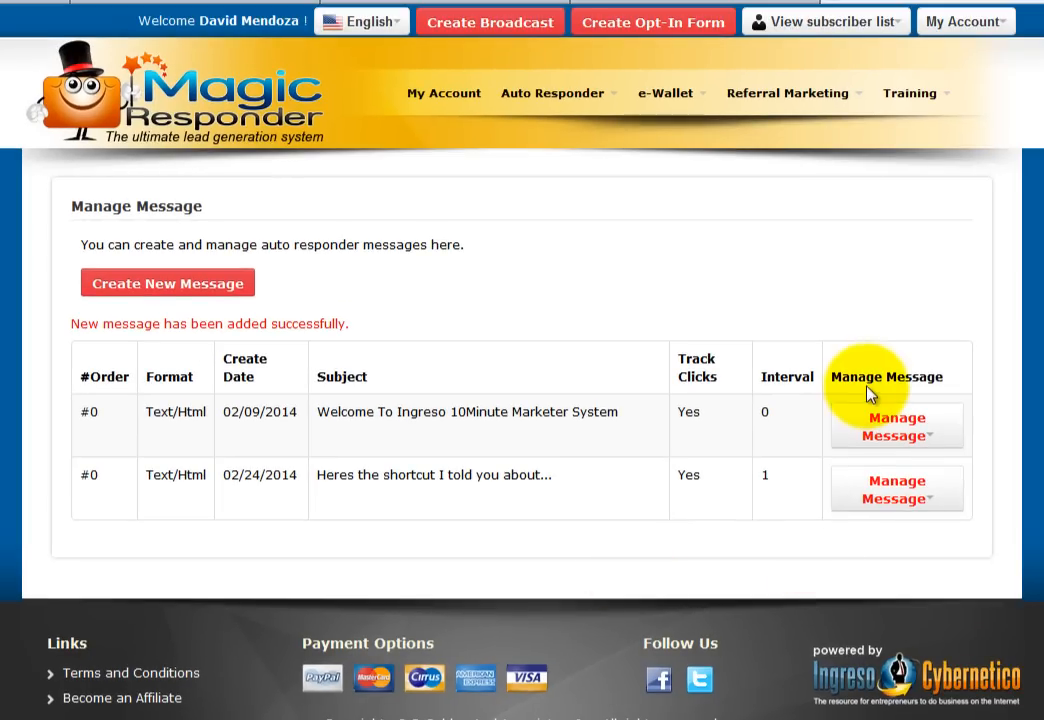
pyautogui.moveTo(517, 490); pyautogui.dragTo(692, 450)
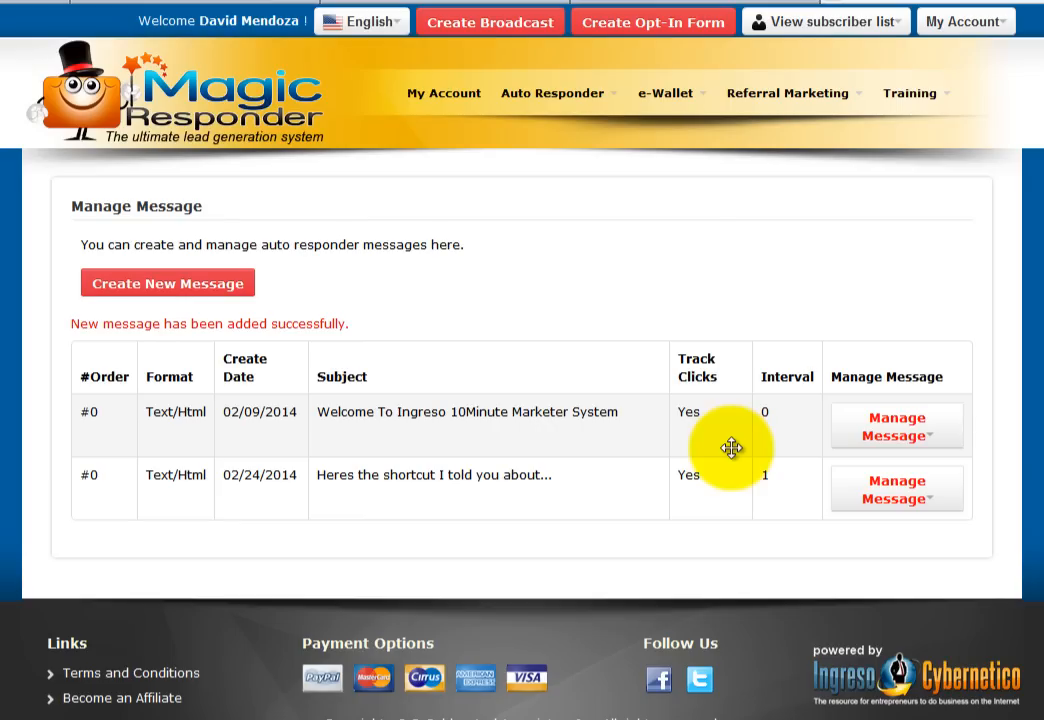